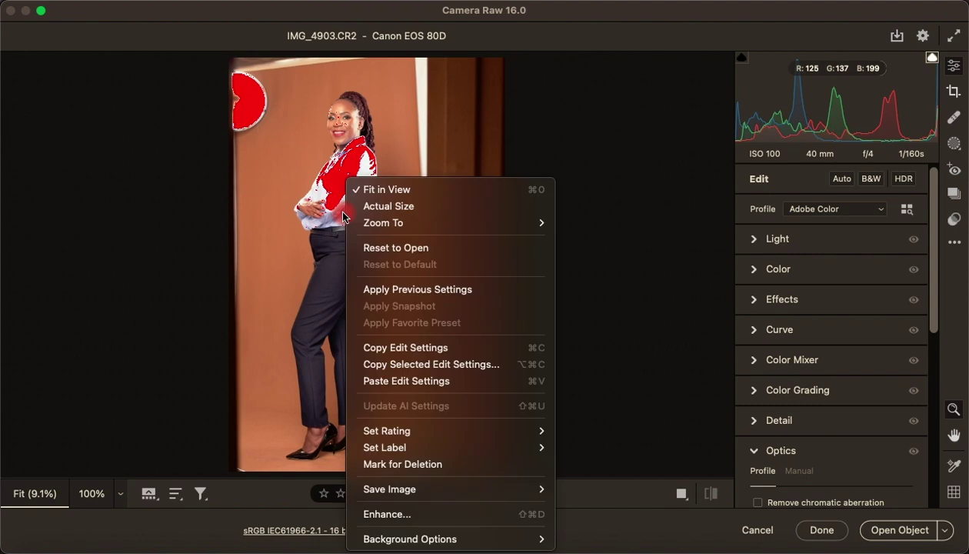
Paste the copied edit settings onto the photo and start a People mask for Person 1.
click(435, 383)
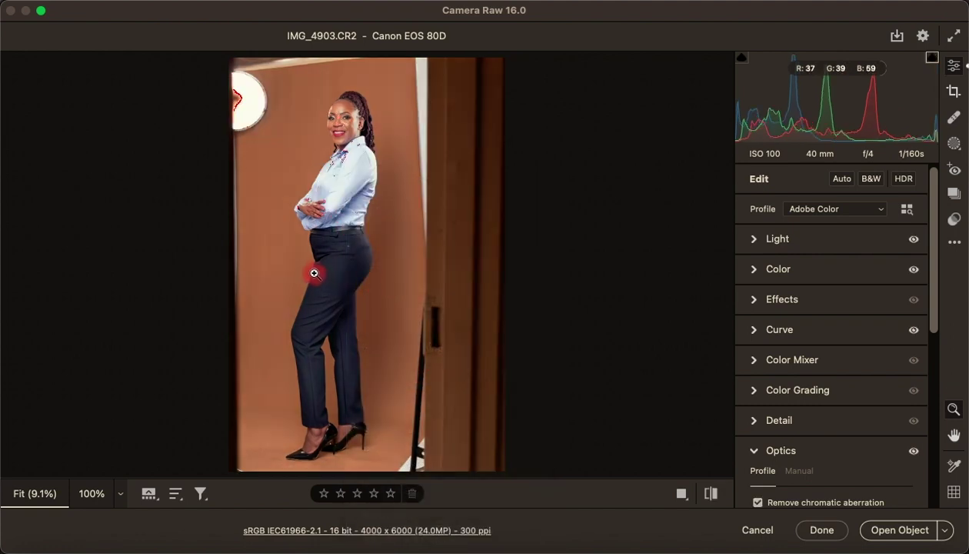
click(954, 144)
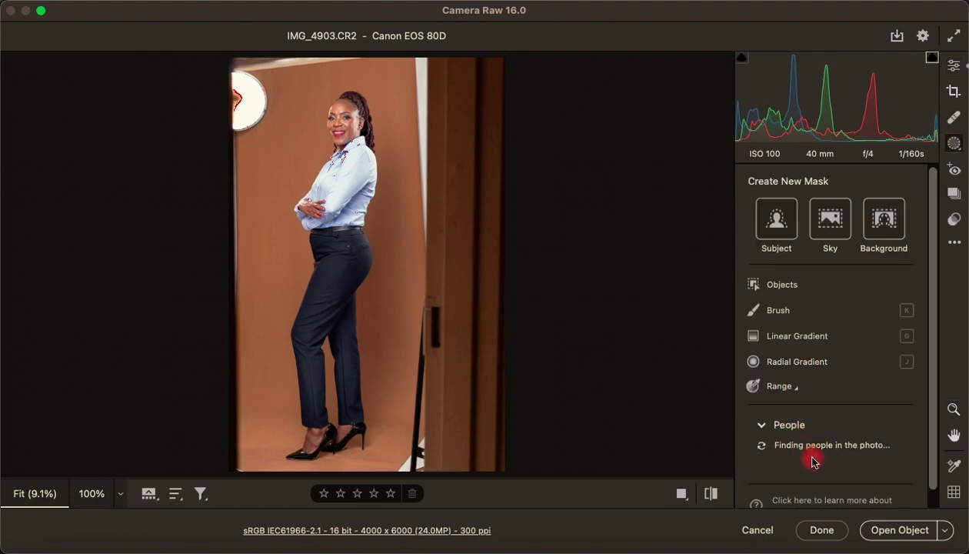
click(772, 463)
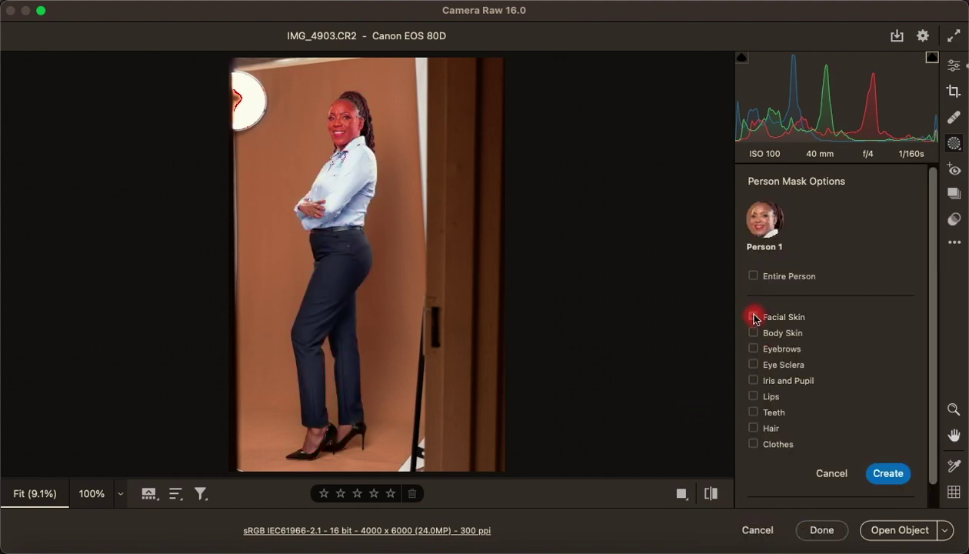
Create Facial Skin, Body Skin, Eye Sclera and Teeth as four separate masks.
click(753, 318)
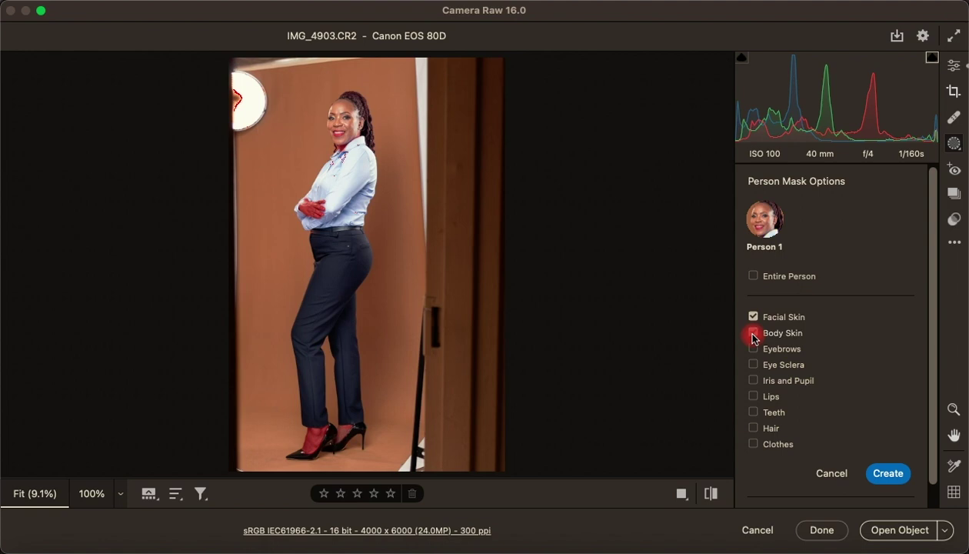
click(753, 333)
click(752, 366)
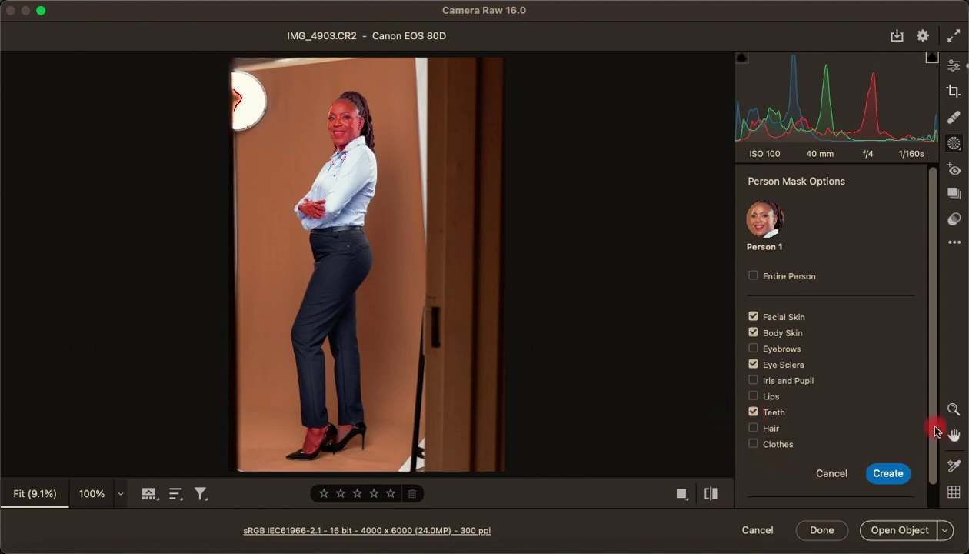
drag(932, 426, 935, 492)
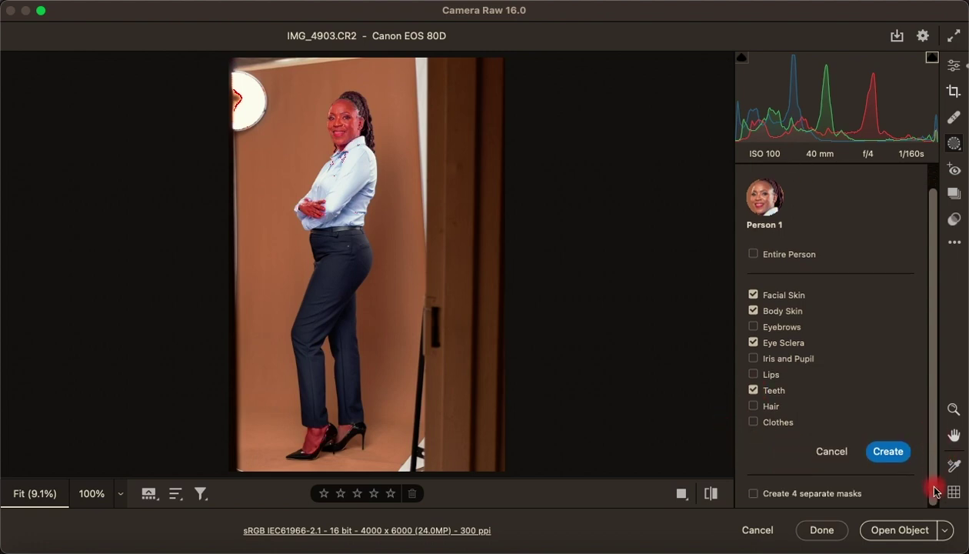
click(753, 493)
click(886, 451)
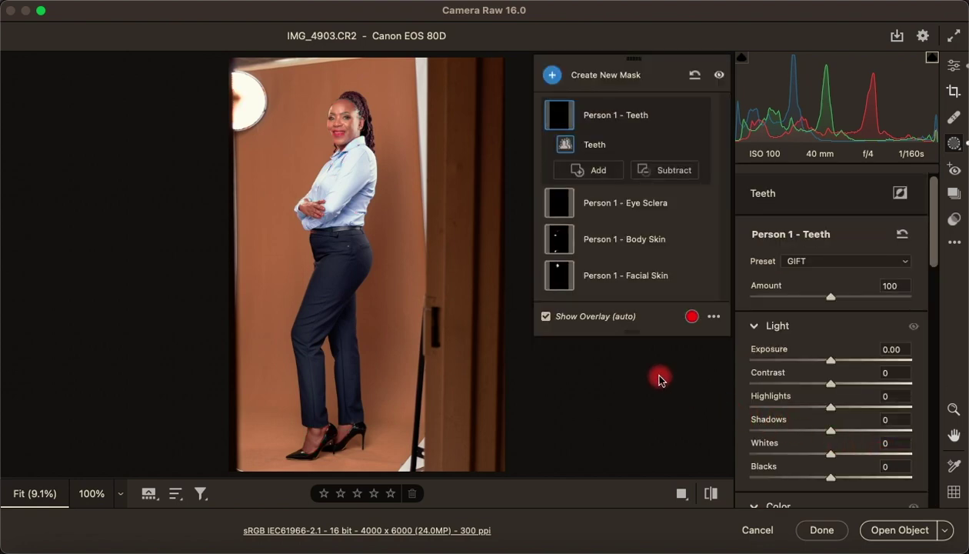
Zoom in to 130% on the woman's mouth.
click(954, 409)
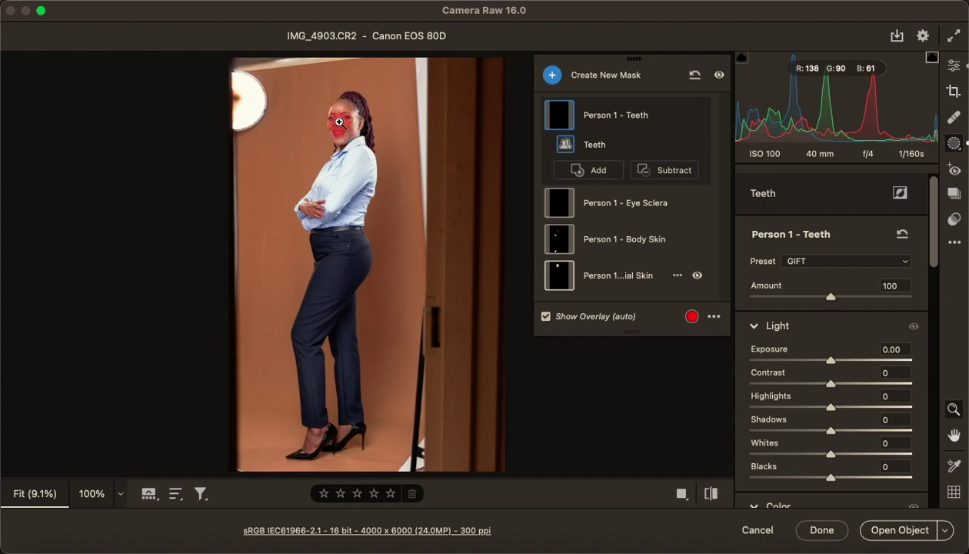
drag(335, 121, 468, 100)
click(415, 173)
click(411, 205)
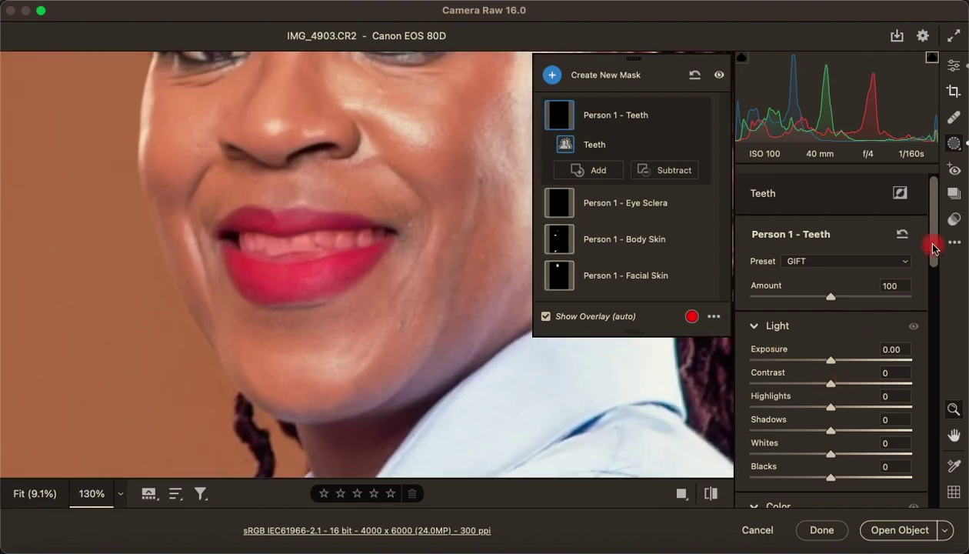
Set the Teeth mask's Temperature to -23 and Saturation to -10.
mouse_move(931, 244)
mouse_down()
mouse_move(952, 446)
mouse_move(945, 346)
mouse_up()
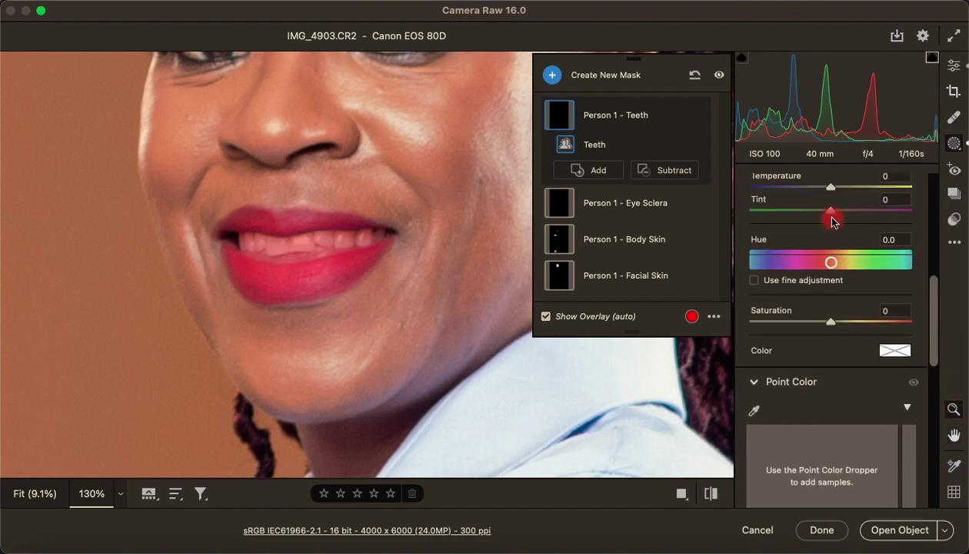
drag(830, 186, 811, 190)
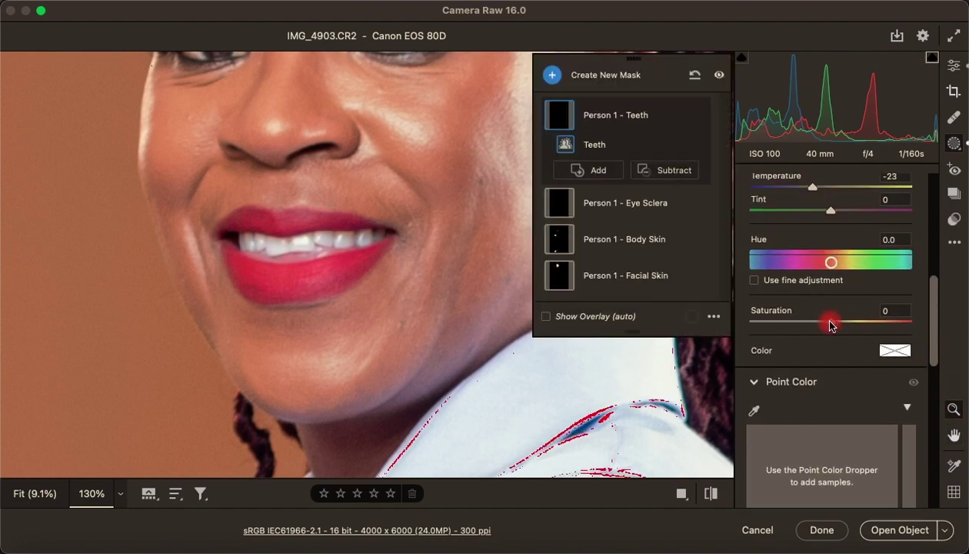
drag(829, 322, 822, 321)
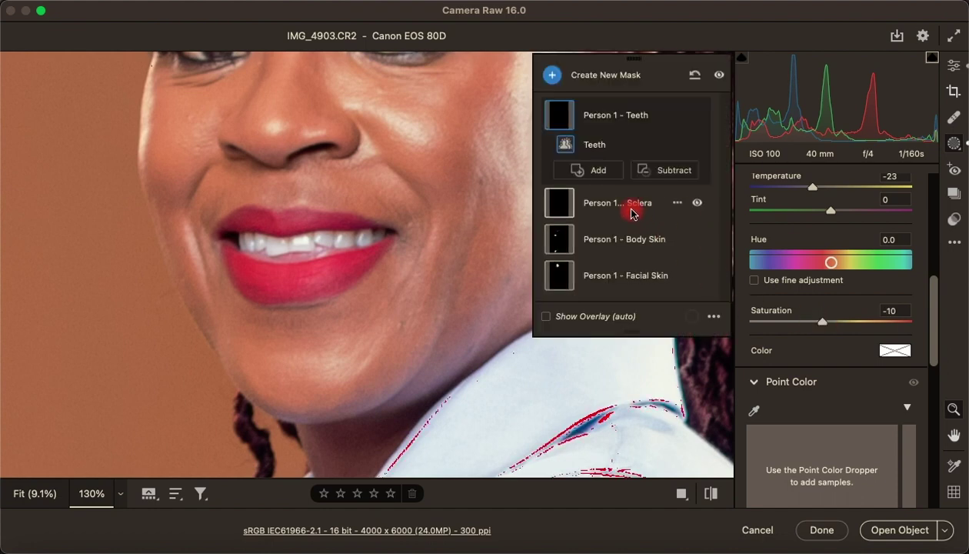
scroll(446, 201, up, 3)
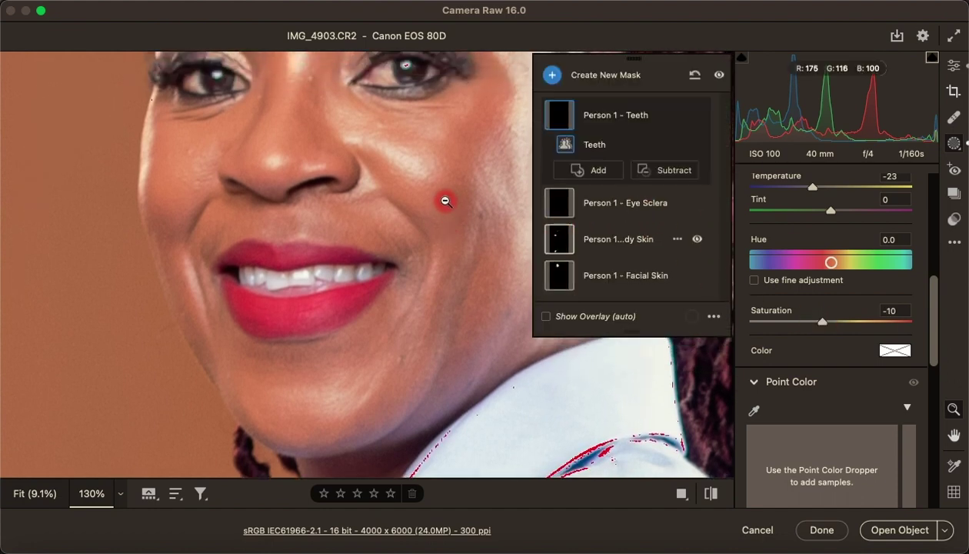
scroll(445, 201, up, 3)
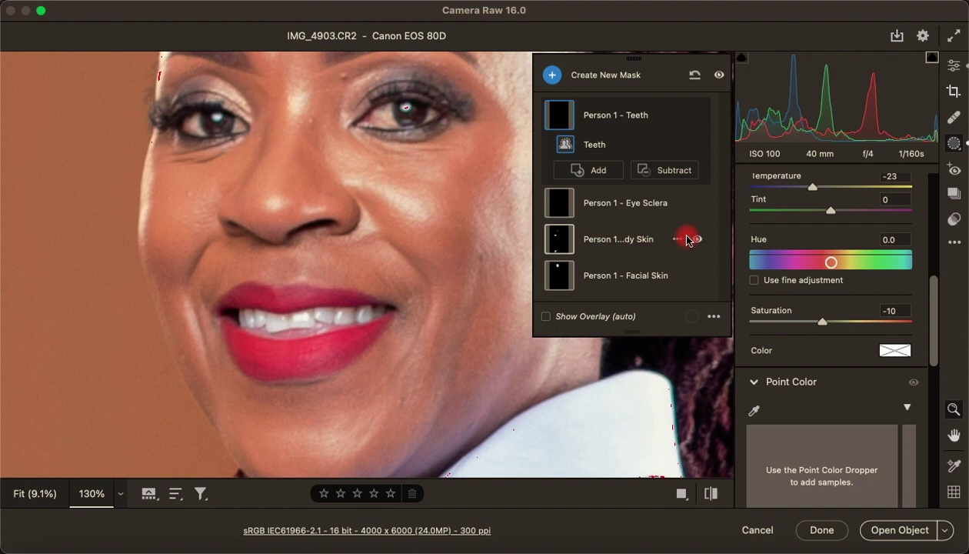
On the Eye Sclera mask, set Exposure to +0.55 and cool Temperature to -31.
click(645, 204)
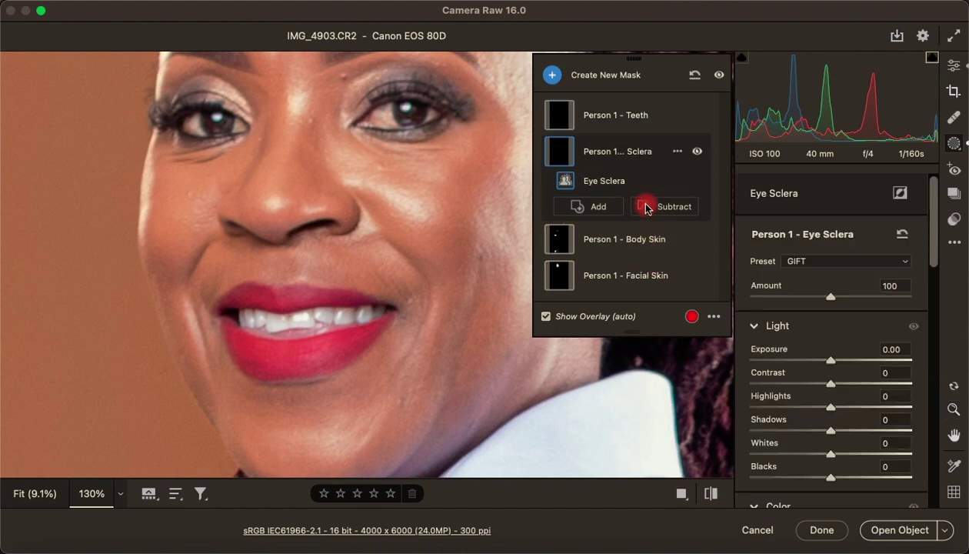
click(837, 362)
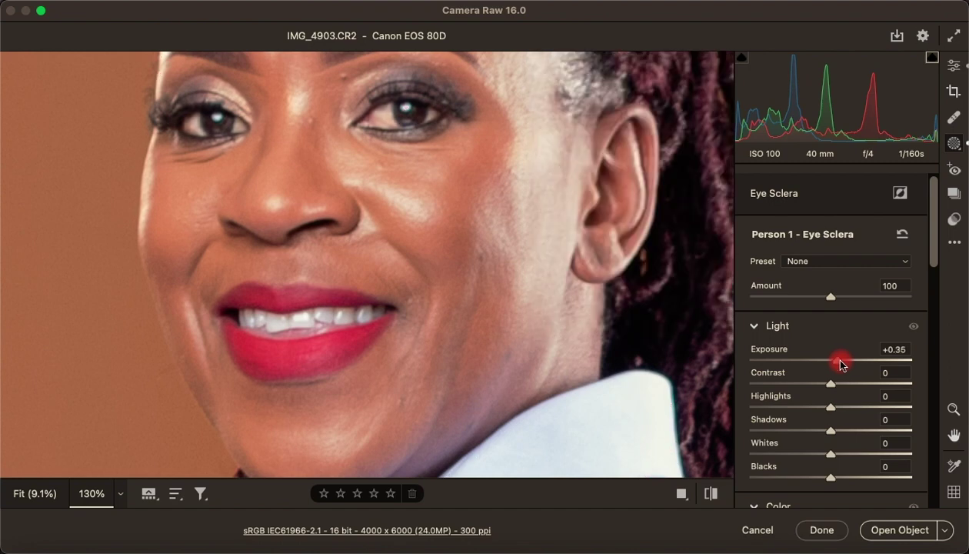
drag(840, 363, 843, 362)
scroll(925, 253, down, 5)
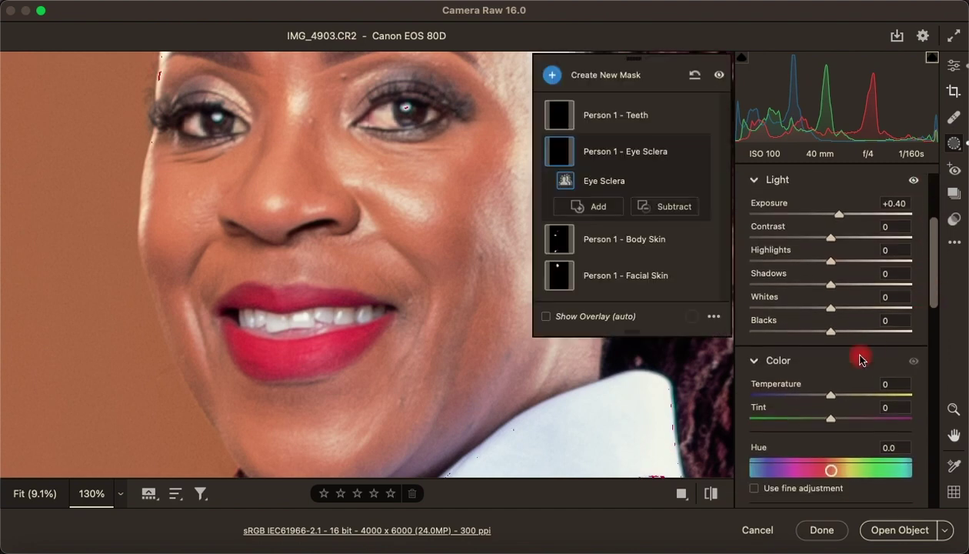
drag(813, 395, 805, 397)
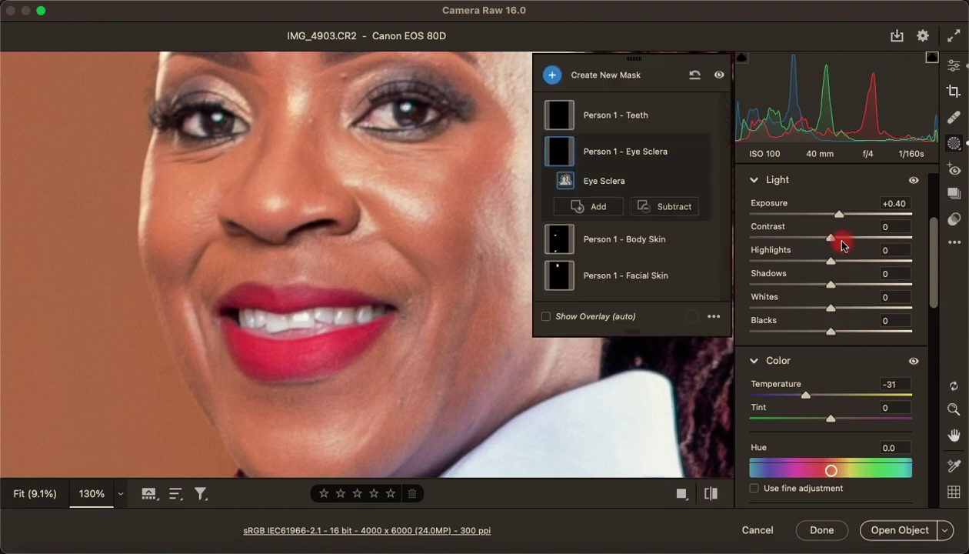
drag(838, 214, 842, 214)
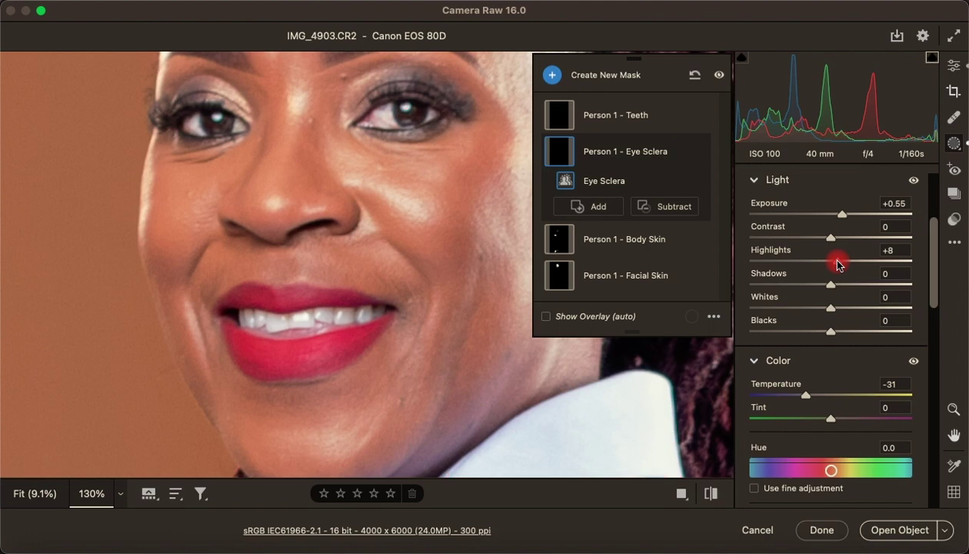
Raise eye-white Highlights to +9 and Whites to +7, desaturate to -27, and zoom out.
drag(838, 264, 839, 264)
drag(831, 326, 837, 309)
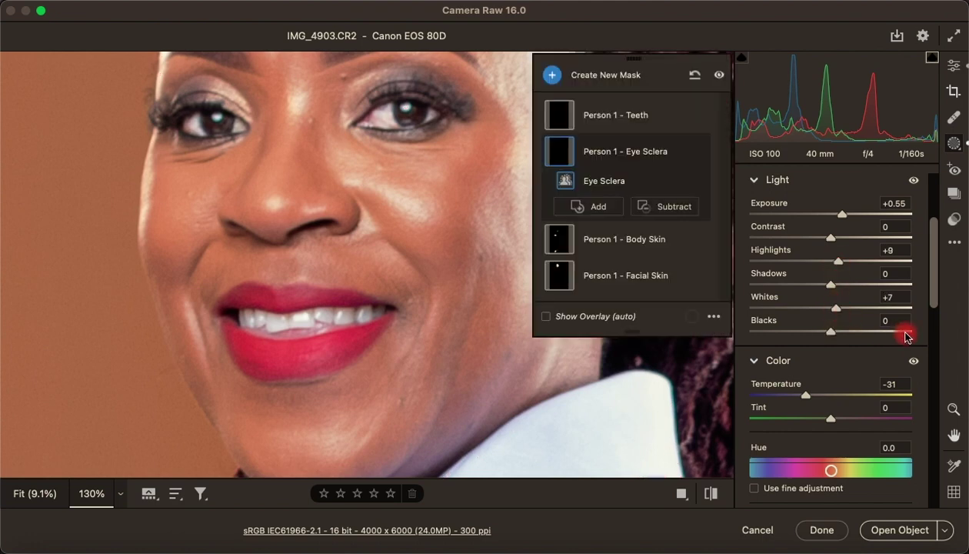
drag(932, 277, 930, 336)
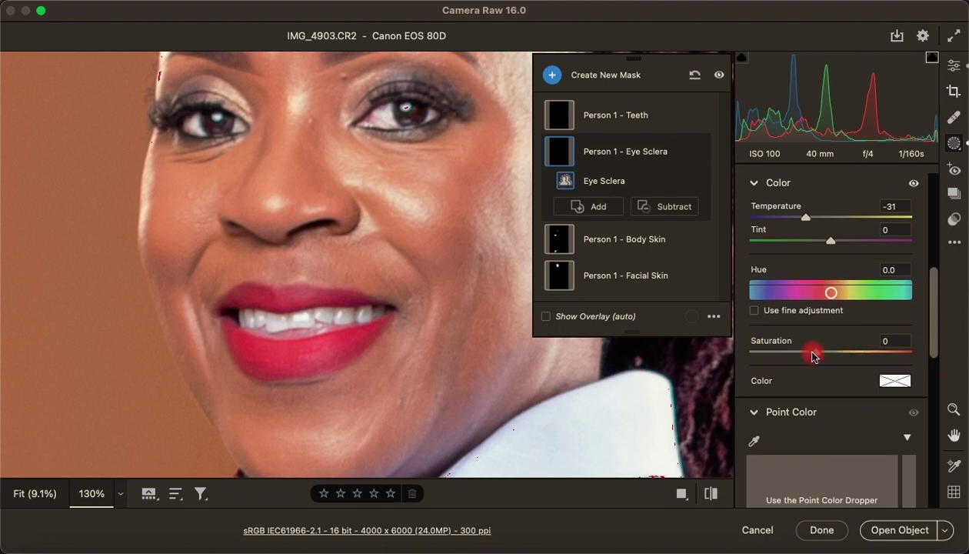
drag(813, 355, 806, 355)
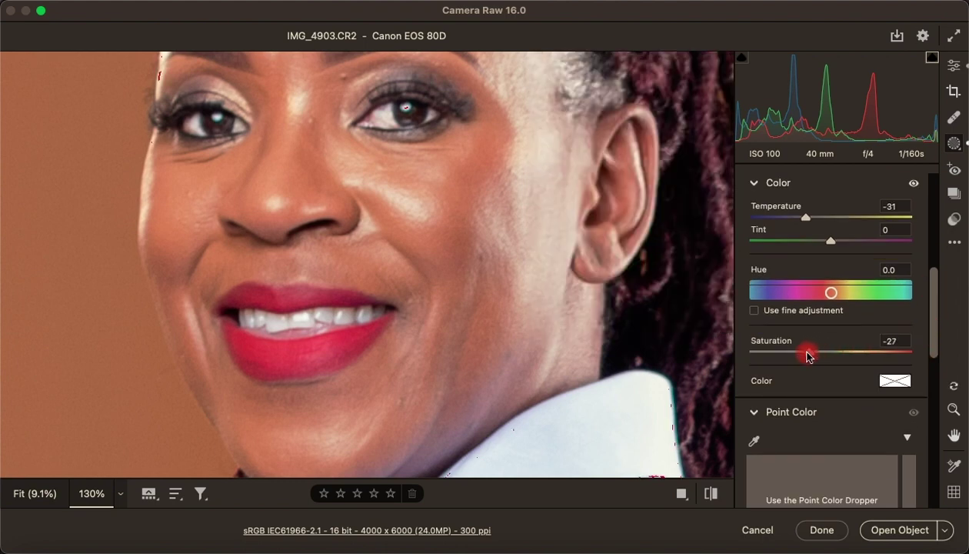
click(953, 409)
mouse_move(480, 274)
mouse_down()
mouse_move(373, 194)
mouse_move(274, 178)
mouse_move(461, 231)
mouse_move(514, 288)
mouse_move(471, 341)
mouse_move(432, 346)
mouse_move(490, 341)
mouse_move(479, 322)
mouse_move(545, 309)
mouse_move(513, 339)
mouse_move(450, 333)
mouse_move(480, 320)
mouse_move(454, 331)
mouse_up()
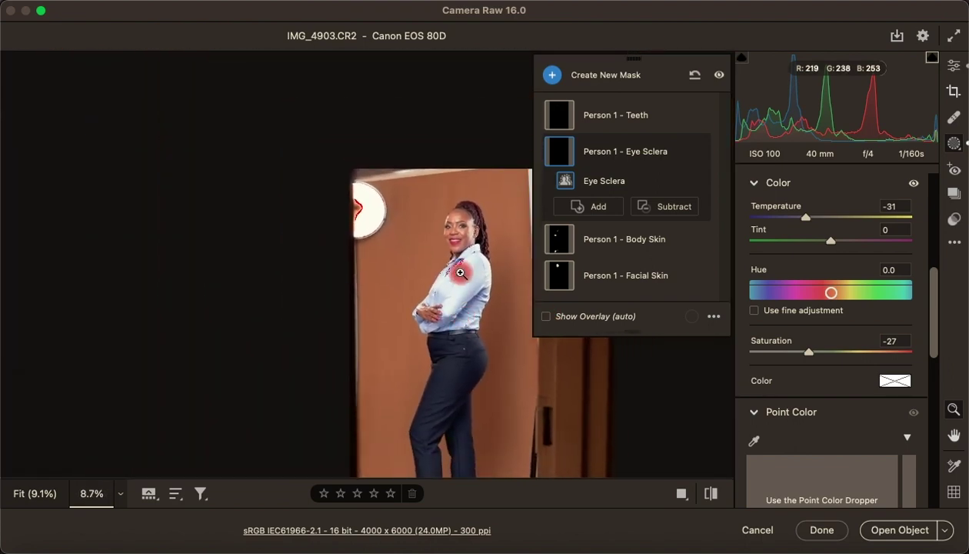
Crop with a free aspect ratio, trimming the door on the right and the left edge.
click(954, 65)
drag(447, 230, 444, 277)
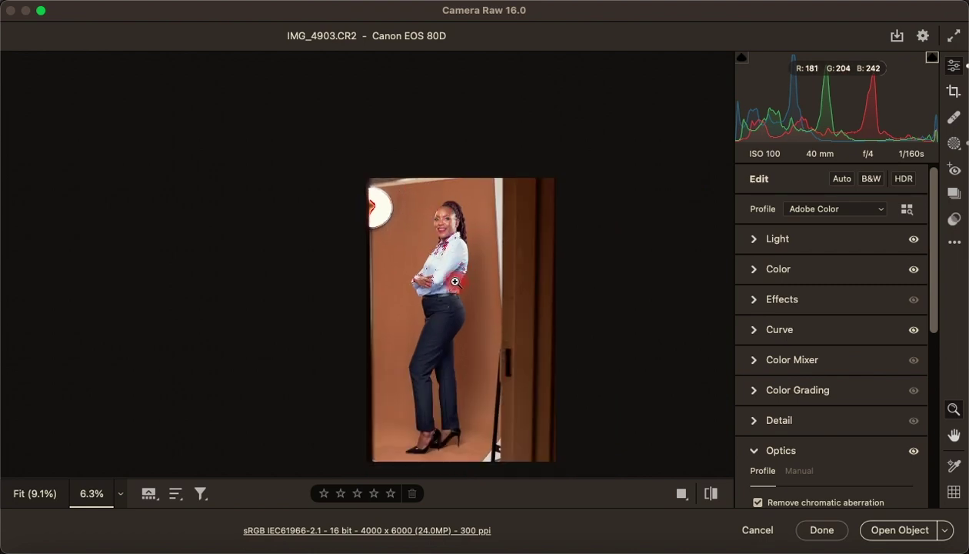
click(954, 92)
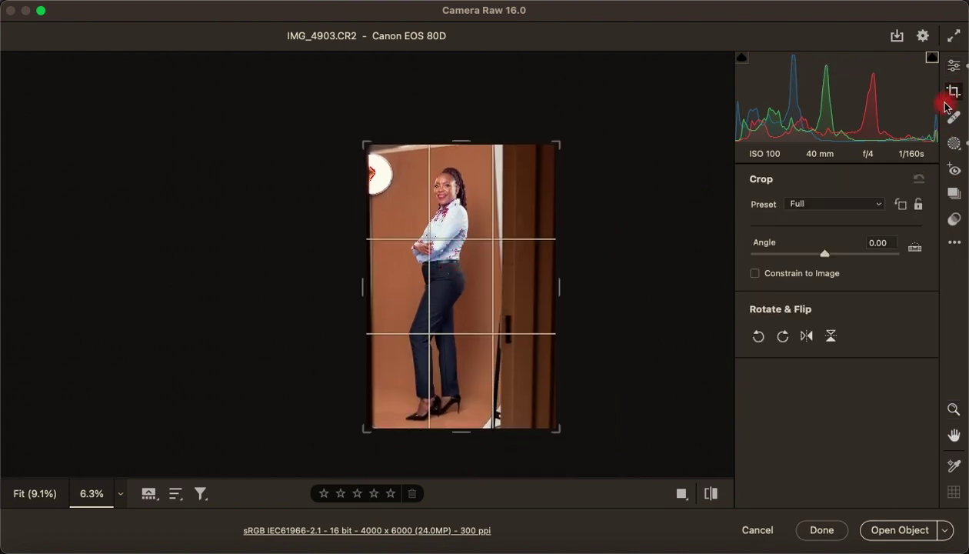
click(920, 207)
drag(559, 287, 522, 286)
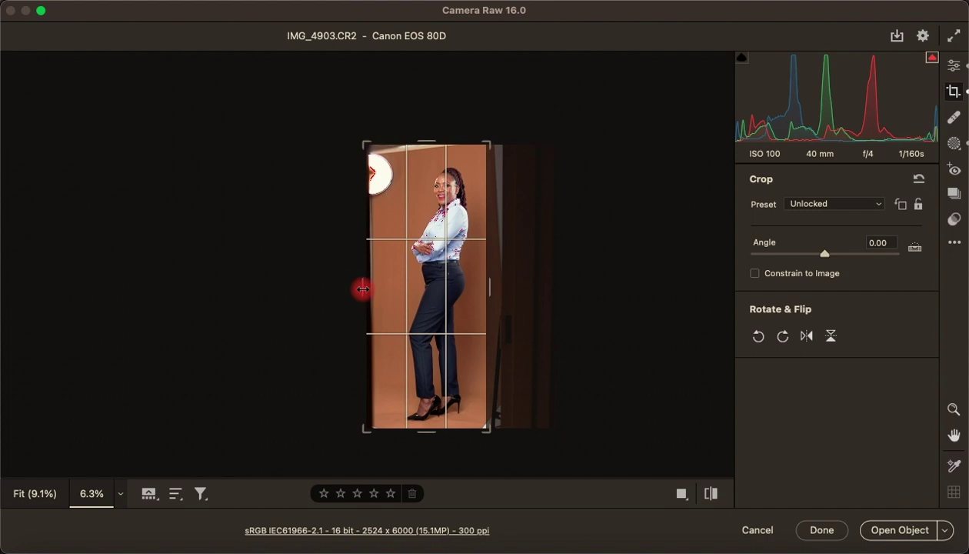
drag(362, 289, 372, 286)
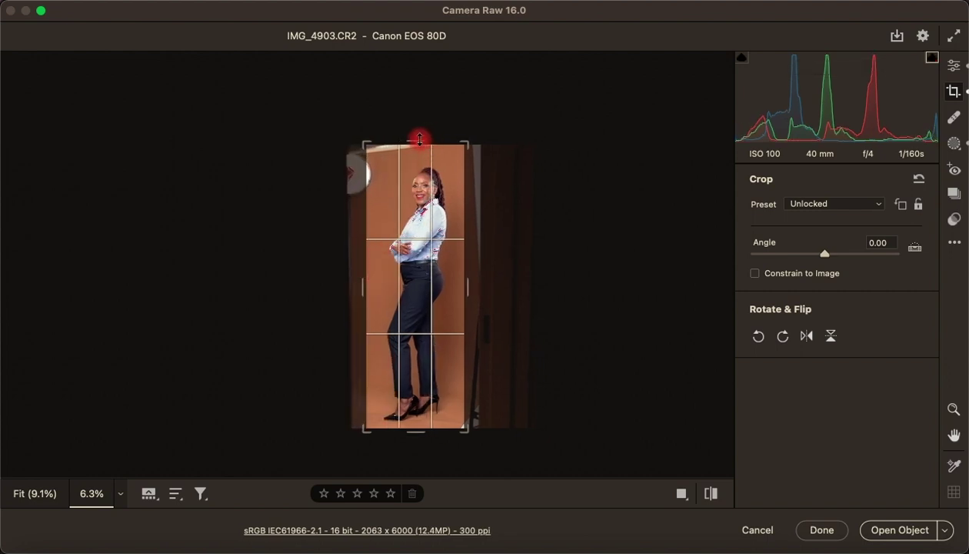
Trim the top and bottom edges and apply the 2063 x 5695 crop.
drag(419, 139, 421, 147)
click(417, 420)
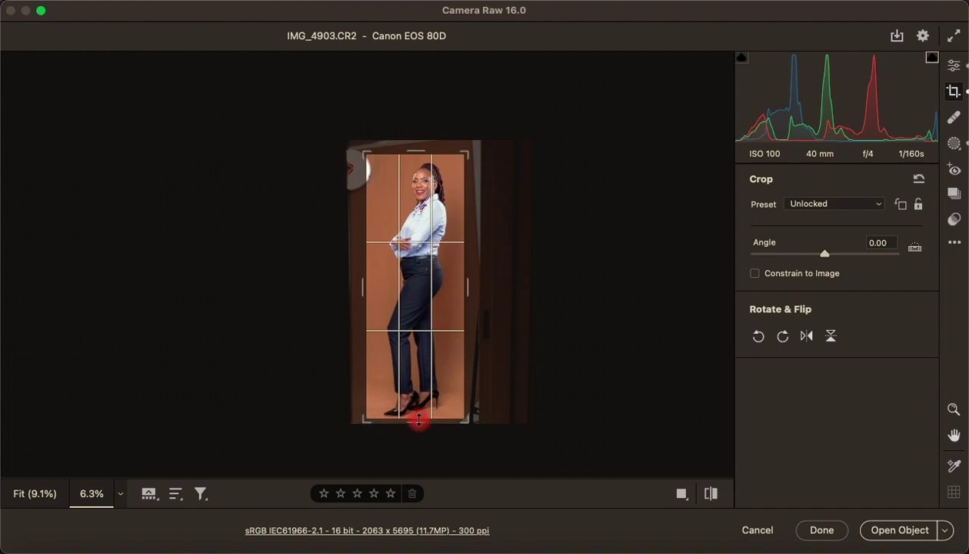
drag(419, 419, 419, 424)
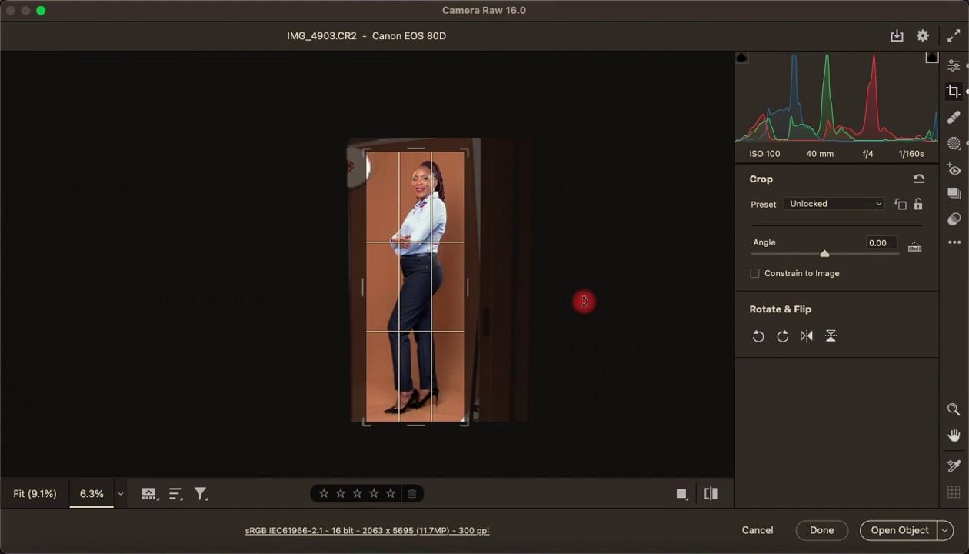
key(shift+w)
click(624, 187)
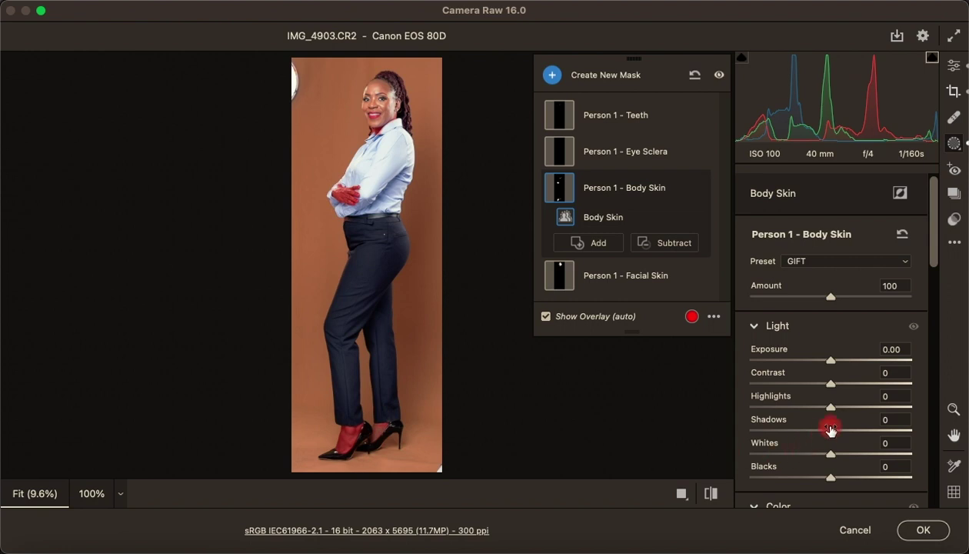
Raise the Body Skin mask's Exposure to +0.75 and zoom in on the torso.
drag(842, 363, 846, 365)
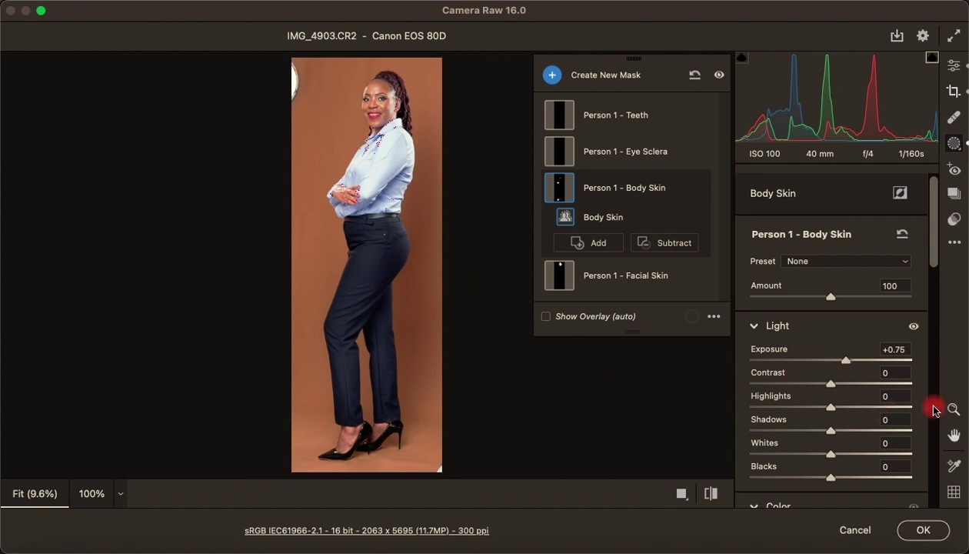
mouse_move(367, 456)
mouse_down()
mouse_move(503, 342)
mouse_move(346, 349)
mouse_up()
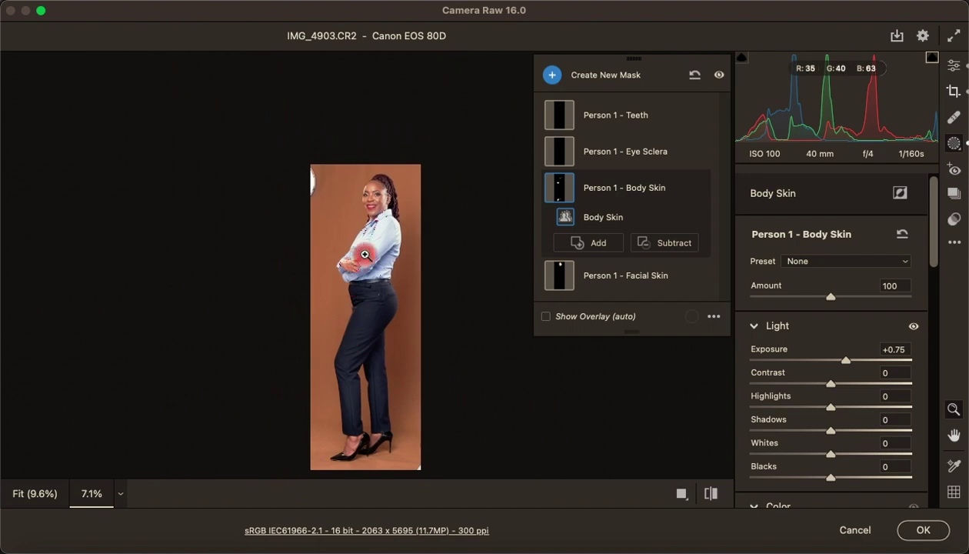
mouse_move(355, 254)
mouse_down()
mouse_move(446, 197)
mouse_move(432, 242)
mouse_up()
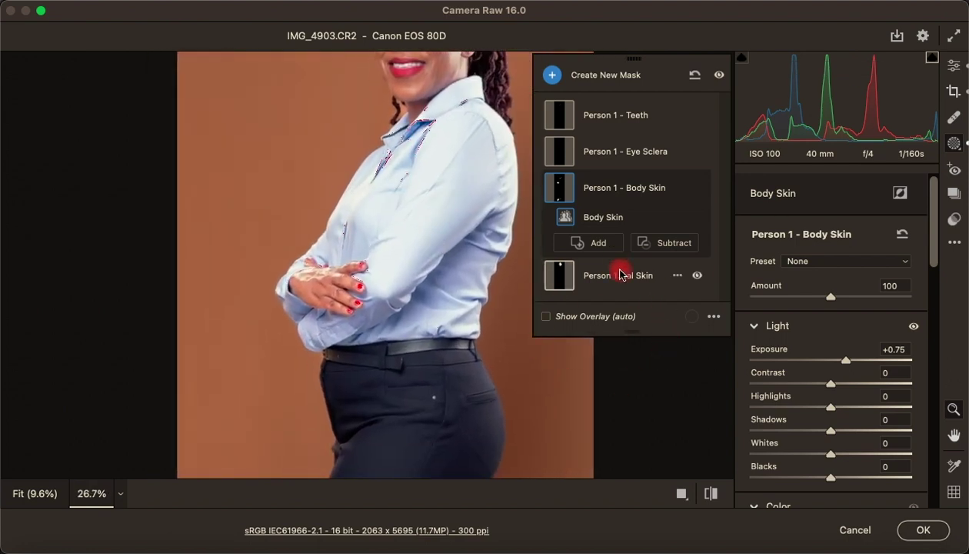
Brush-subtract the stray areas near the hands from the Body Skin mask.
click(676, 244)
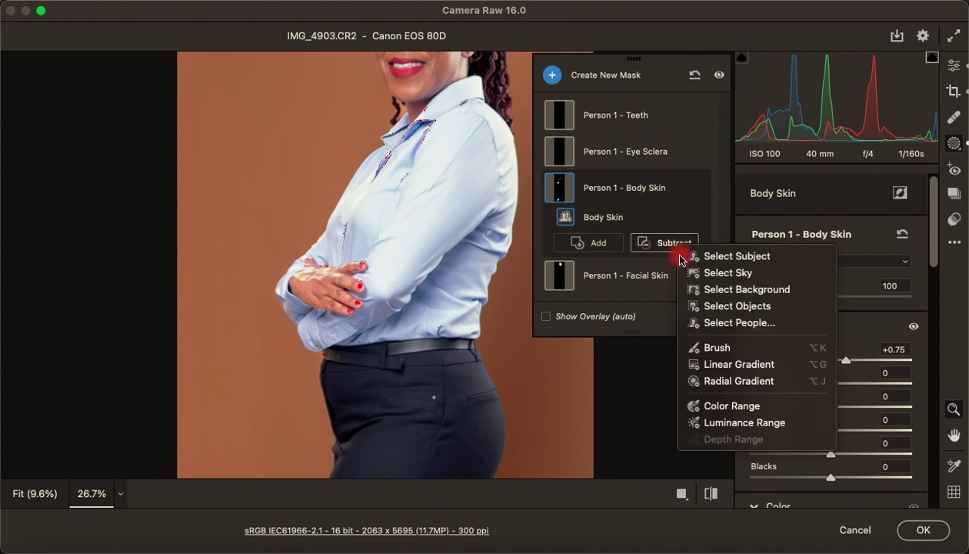
click(720, 350)
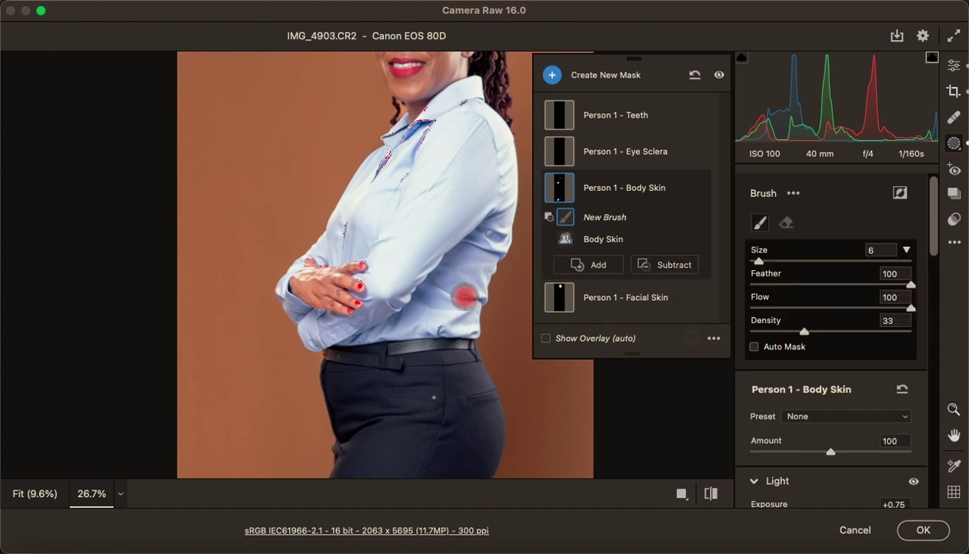
mouse_move(377, 286)
mouse_down()
mouse_move(296, 286)
mouse_move(353, 298)
mouse_up()
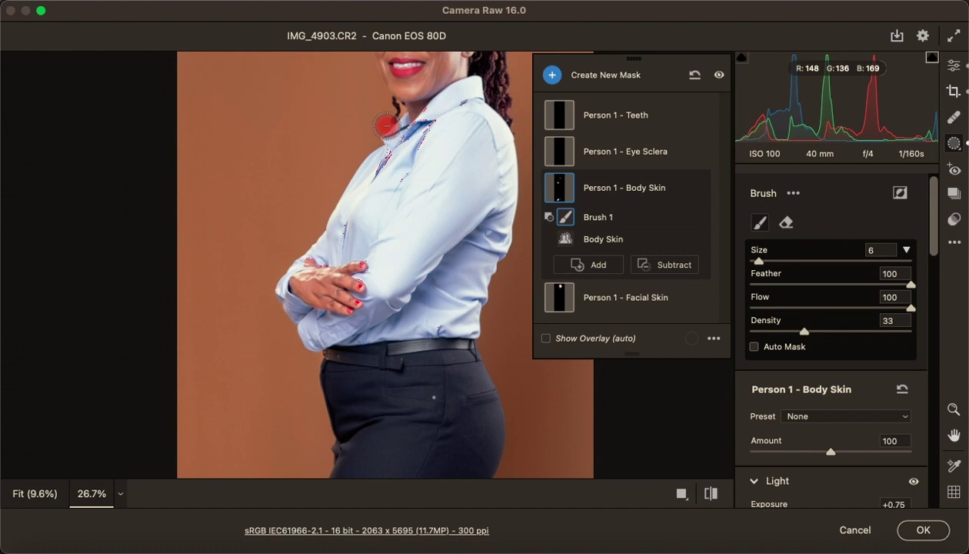
Set Body Skin Contrast to +5 and apply the raw edits into Photoshop.
click(953, 409)
mouse_move(356, 237)
mouse_down()
mouse_move(256, 227)
mouse_move(264, 218)
mouse_up()
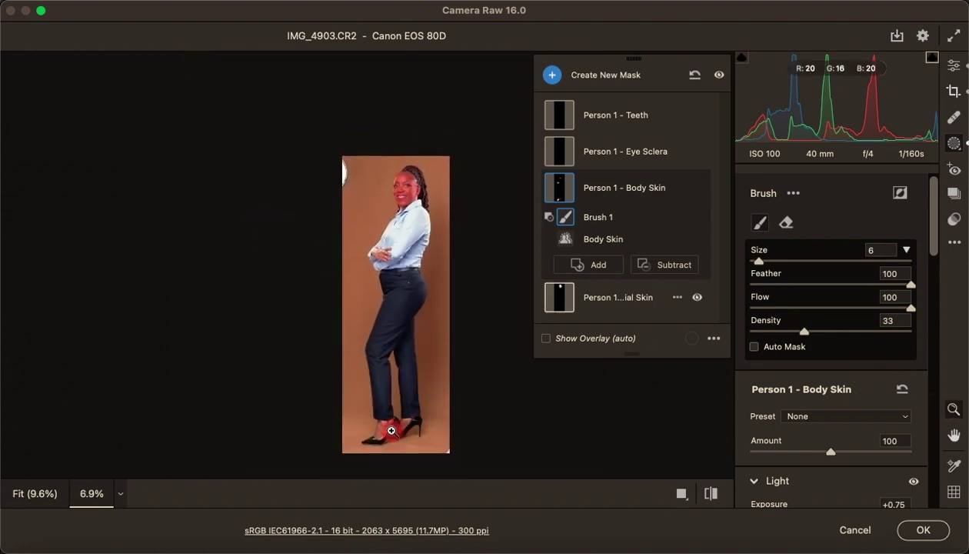
drag(391, 430, 396, 325)
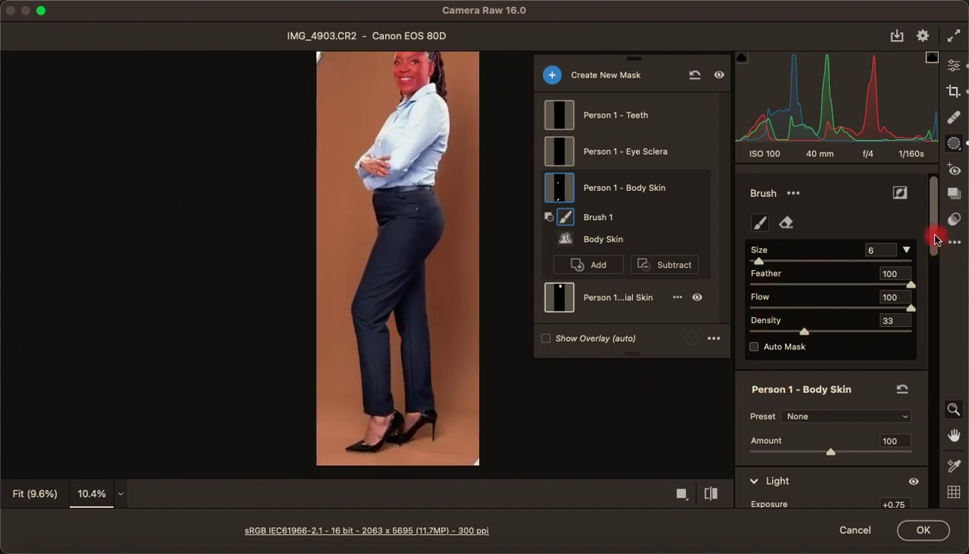
drag(935, 239, 934, 283)
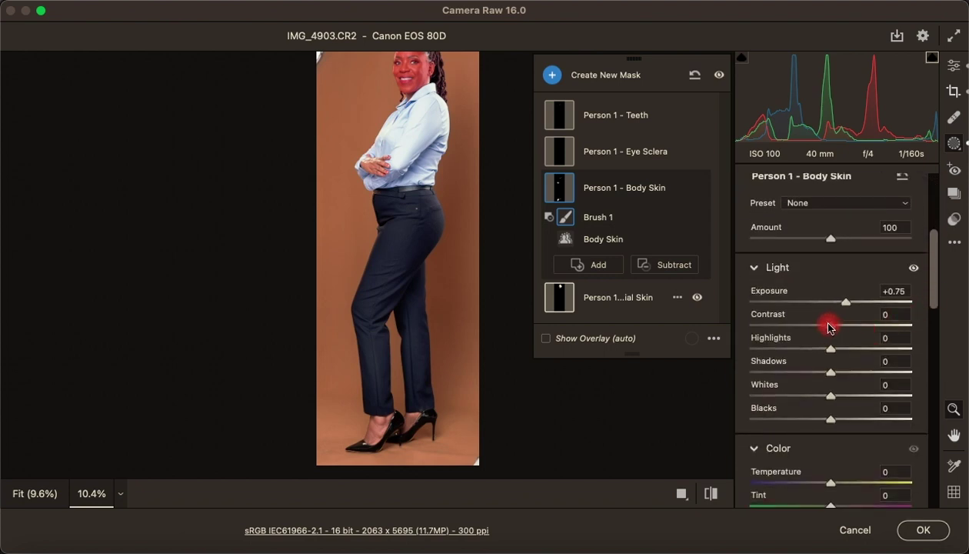
drag(828, 327, 832, 328)
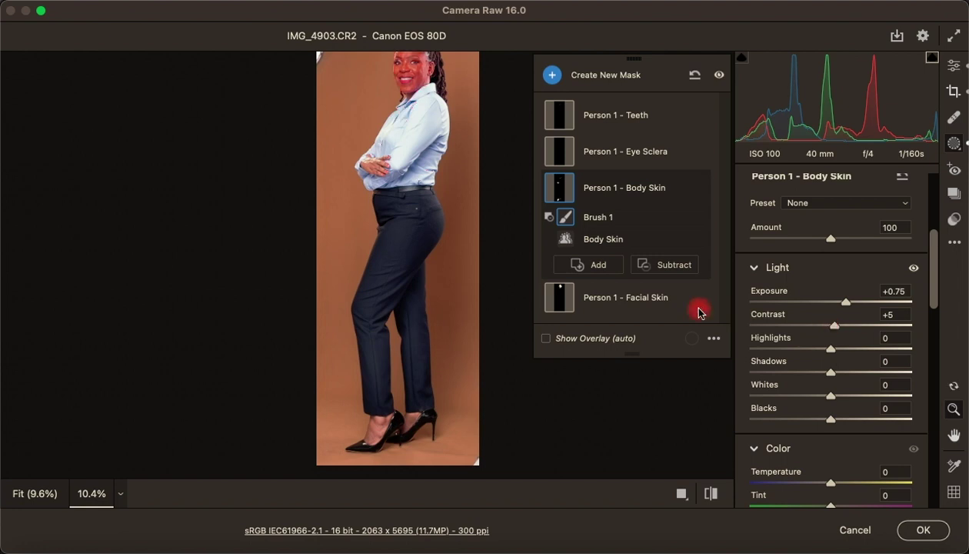
click(922, 530)
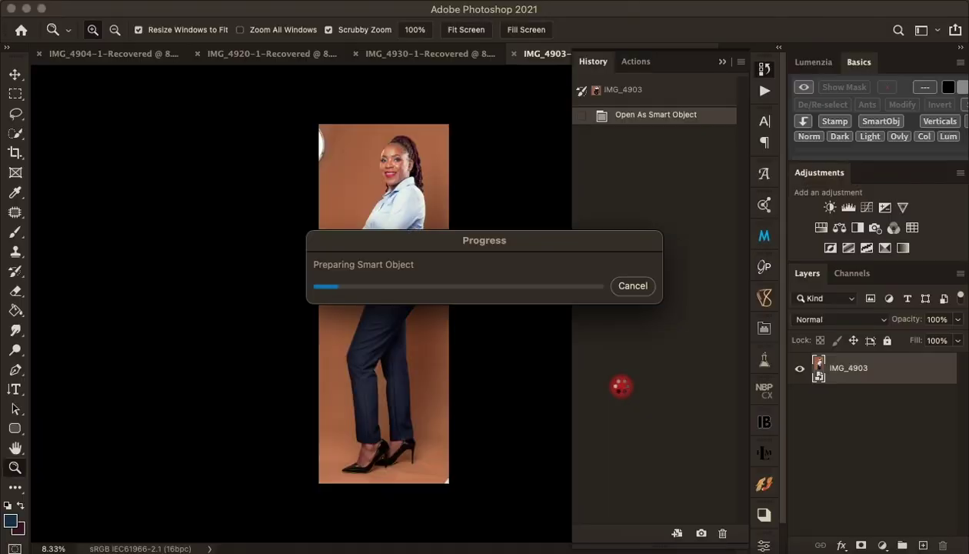
Add a merged Stamp layer and lasso the white top-left and bottom-right artefacts with 0 px feather.
click(835, 121)
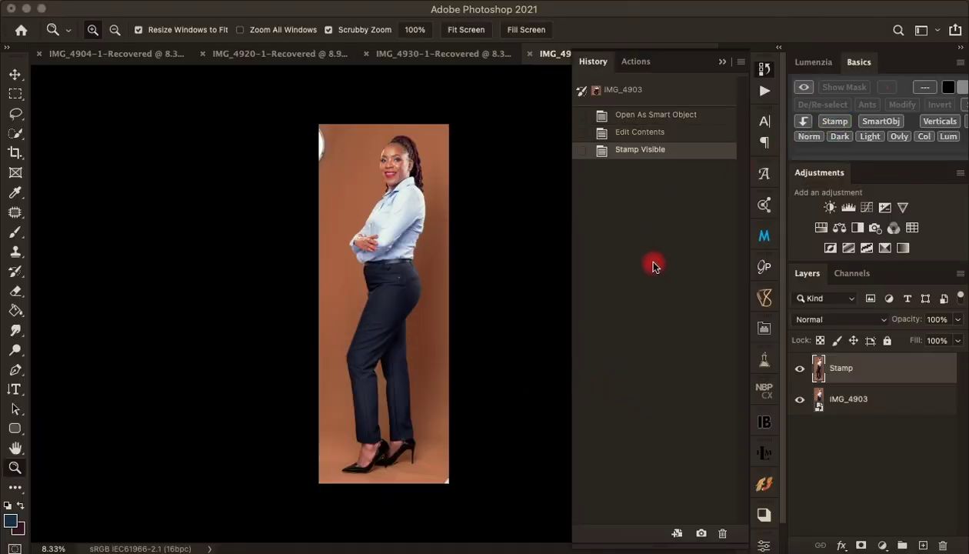
click(721, 67)
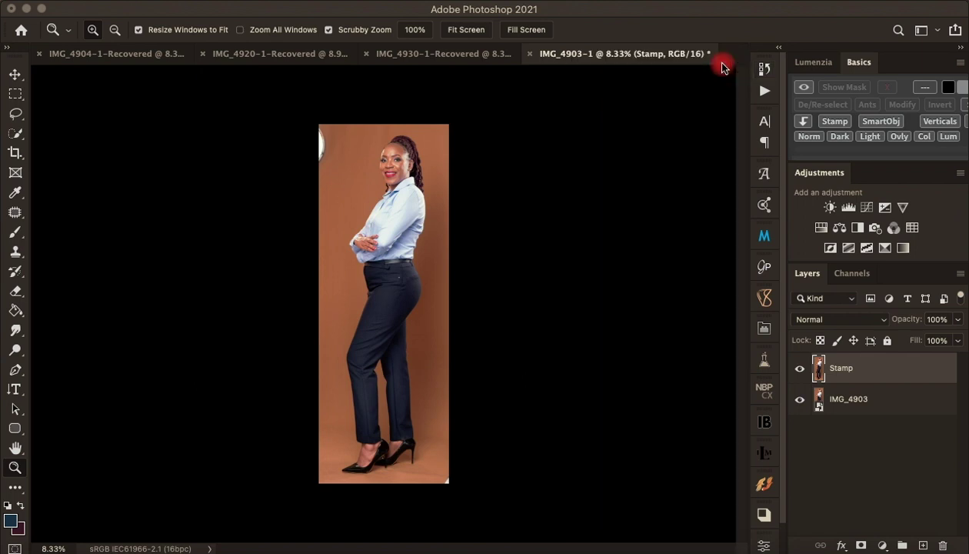
click(15, 113)
click(219, 29)
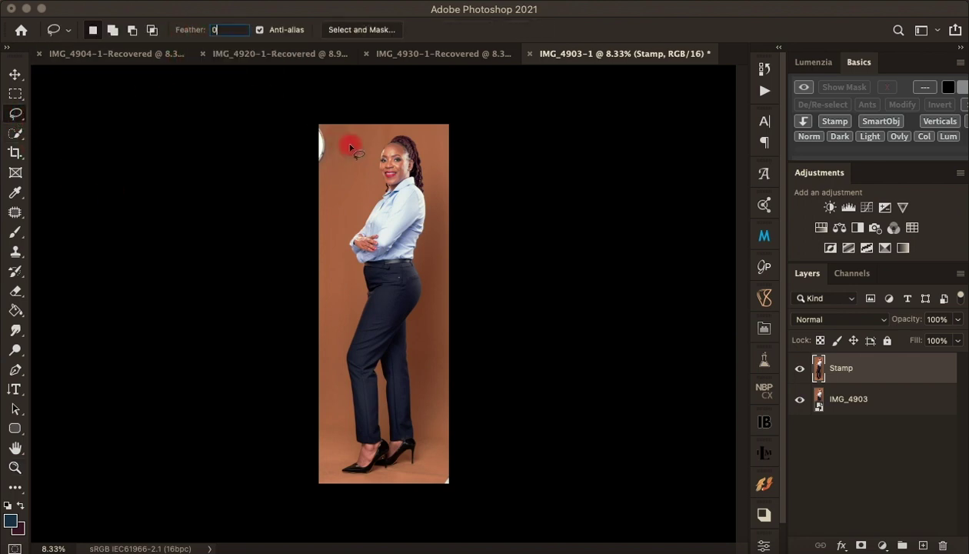
key(Return)
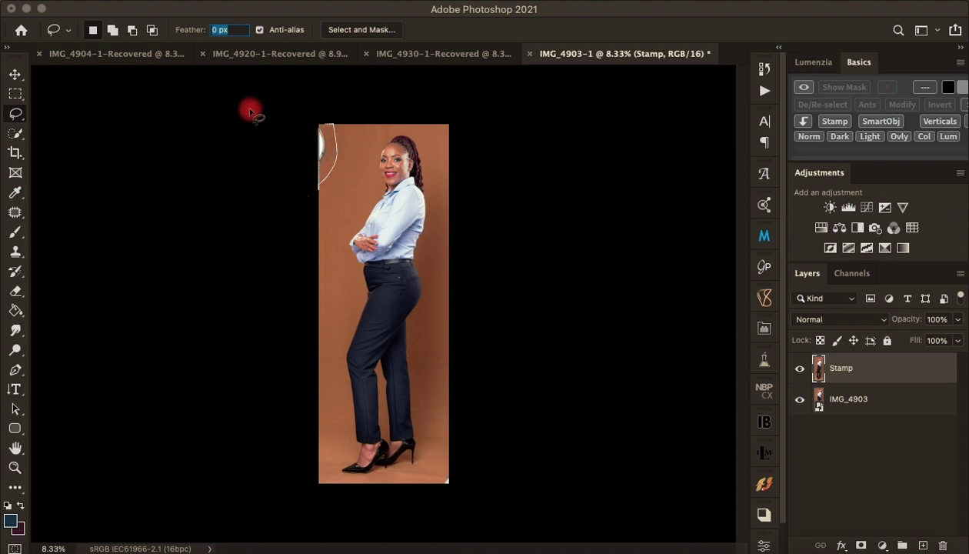
drag(335, 132, 258, 85)
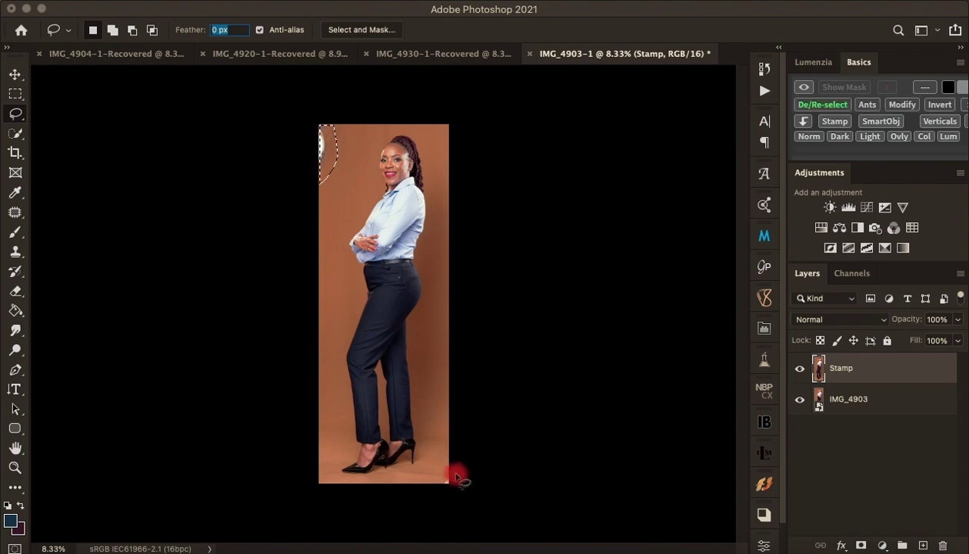
drag(465, 460, 467, 421)
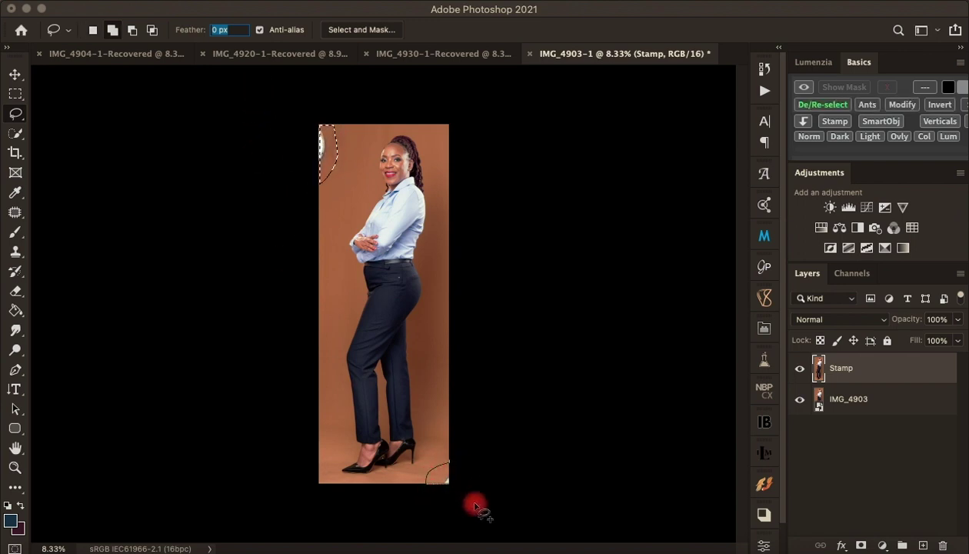
Content-Aware Fill the selected corner artefacts, then deselect.
right_click(323, 146)
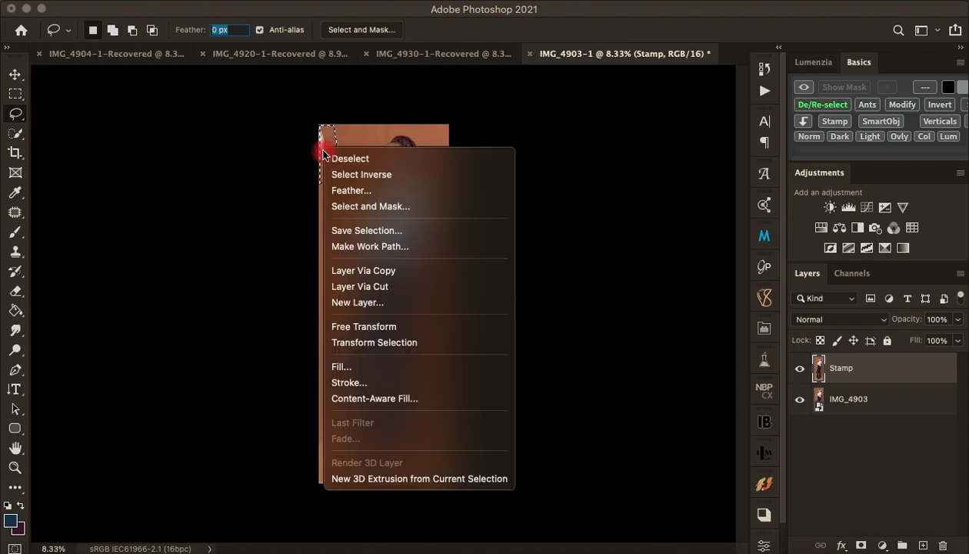
click(356, 368)
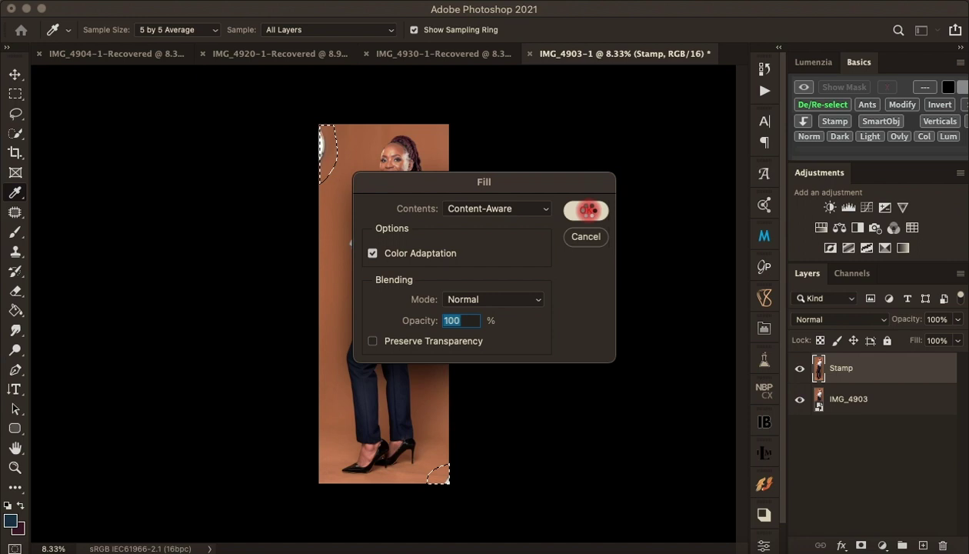
click(587, 210)
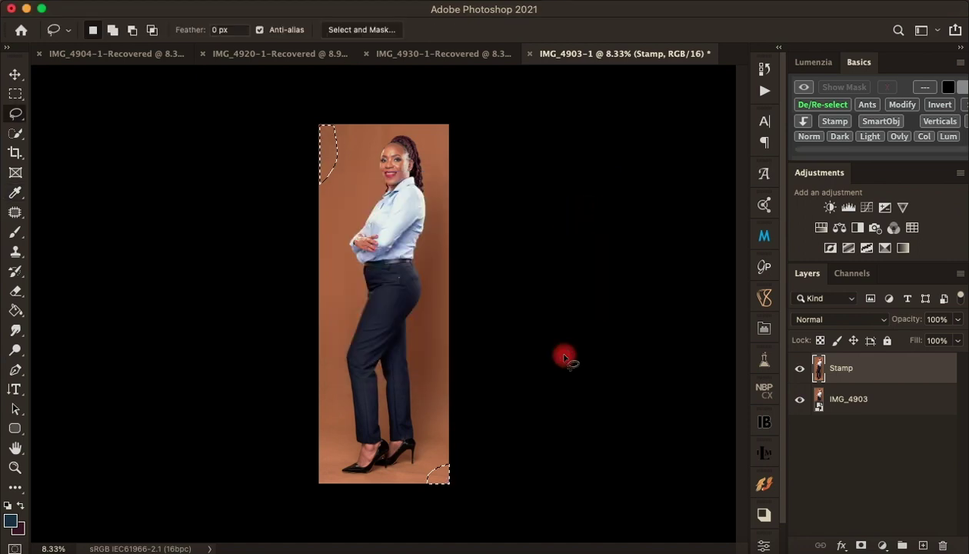
key(ctrl+d)
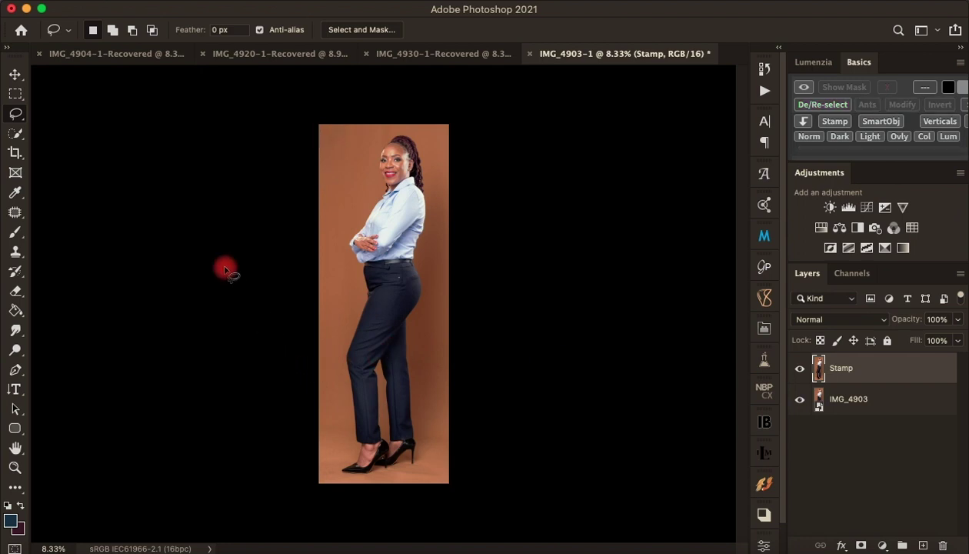
Crop to 5:7 with Content-Aware, extending top and bottom and centring the woman.
click(15, 154)
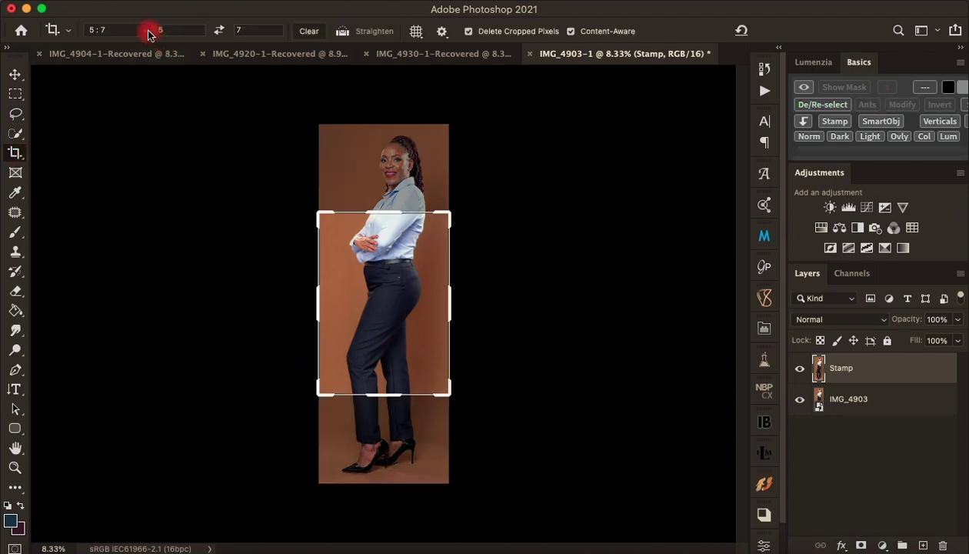
click(146, 30)
click(121, 32)
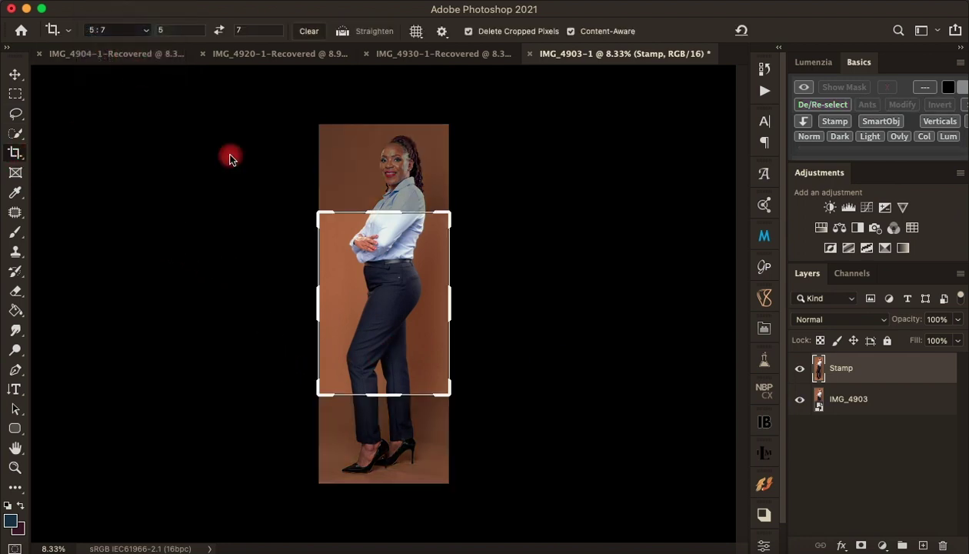
click(376, 213)
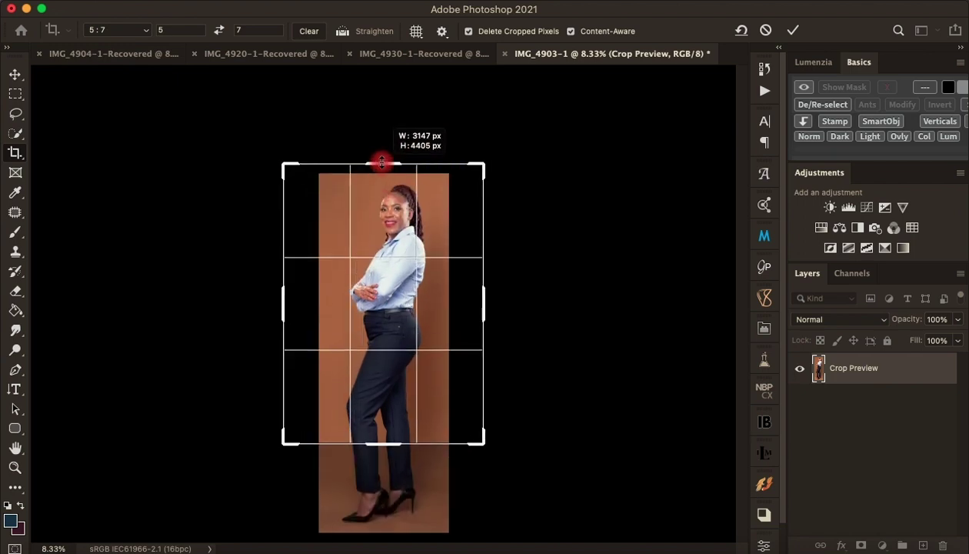
drag(383, 213, 382, 159)
drag(381, 447, 406, 494)
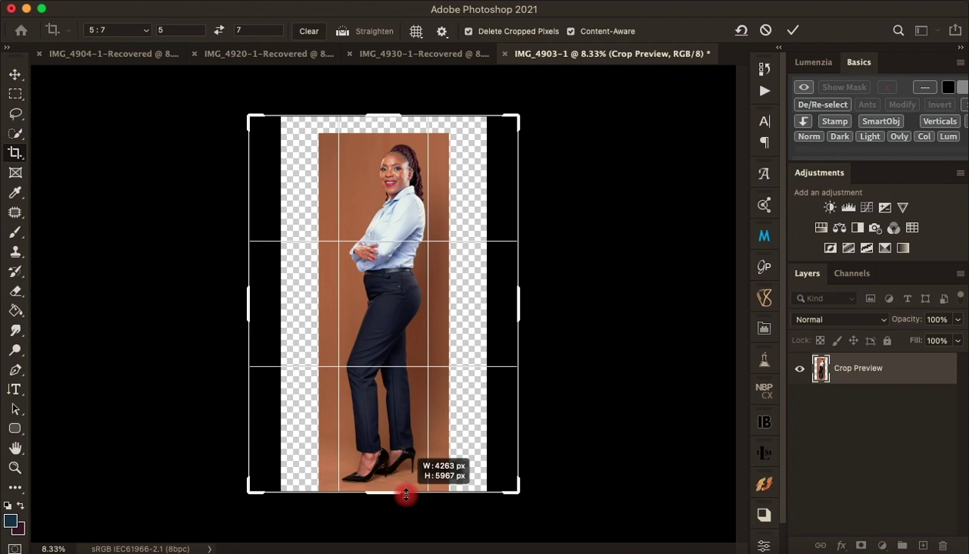
drag(399, 324, 408, 328)
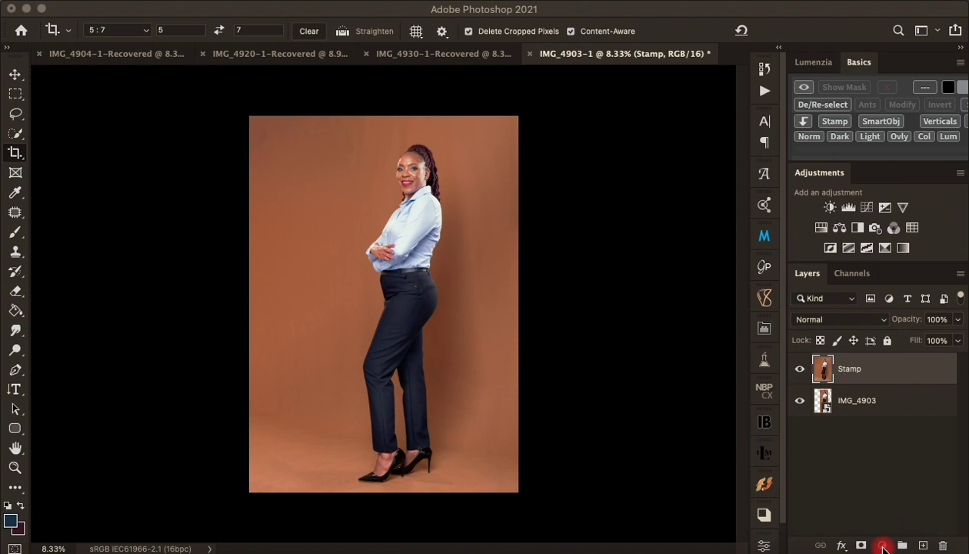
Duplicate the Stamp layer twice into Stamp copy and Stamp copy 2.
drag(882, 547, 864, 404)
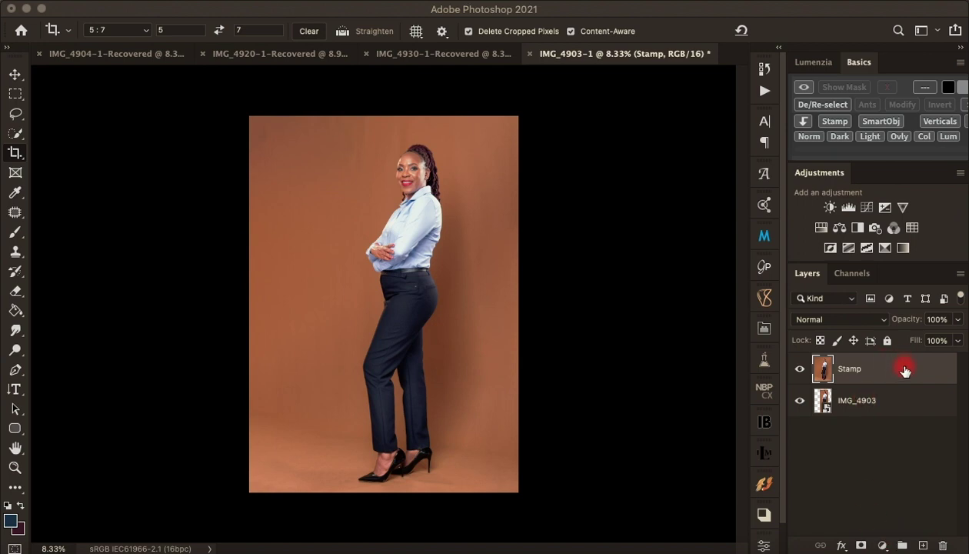
drag(904, 370, 923, 545)
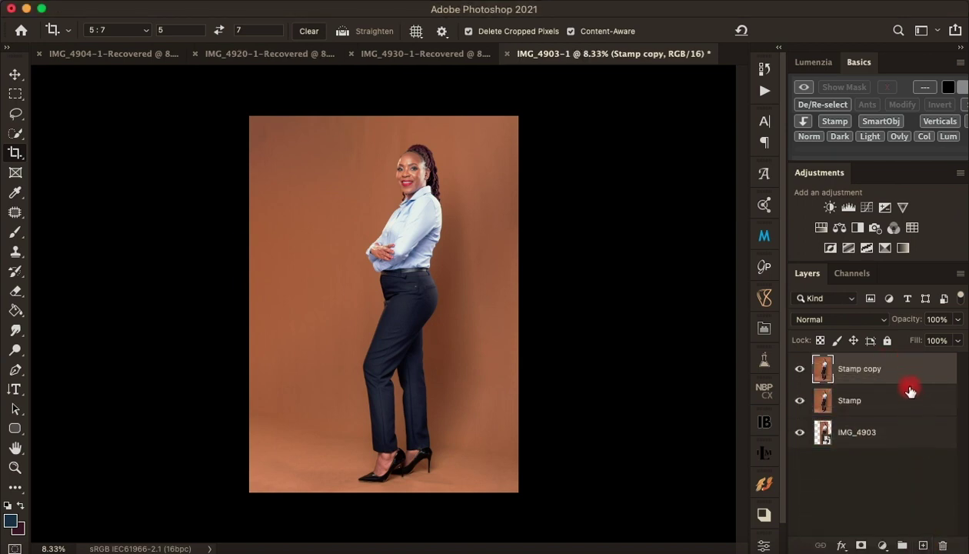
drag(905, 374, 922, 544)
click(867, 405)
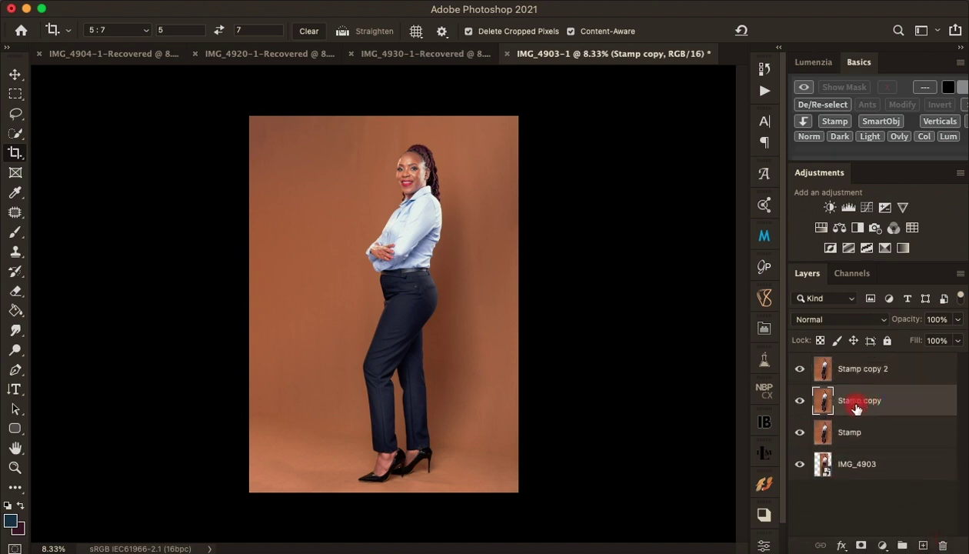
Add a layer mask to Stamp copy 2 from the woman selection, then select Stamp copy.
click(18, 136)
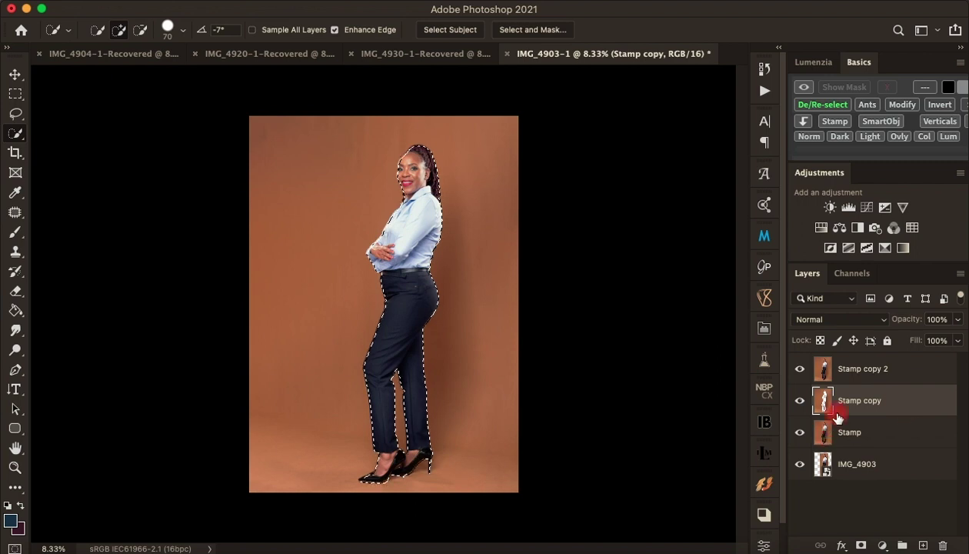
click(888, 371)
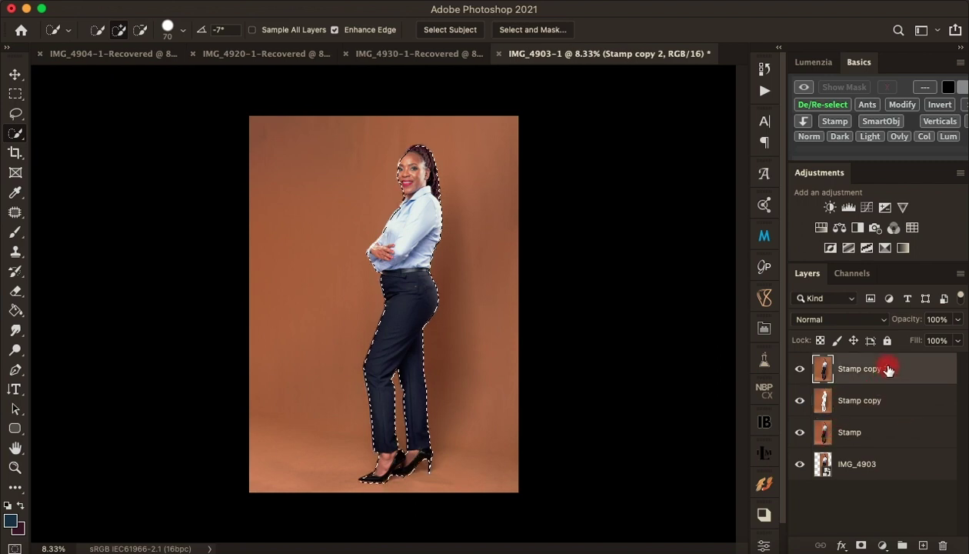
click(860, 544)
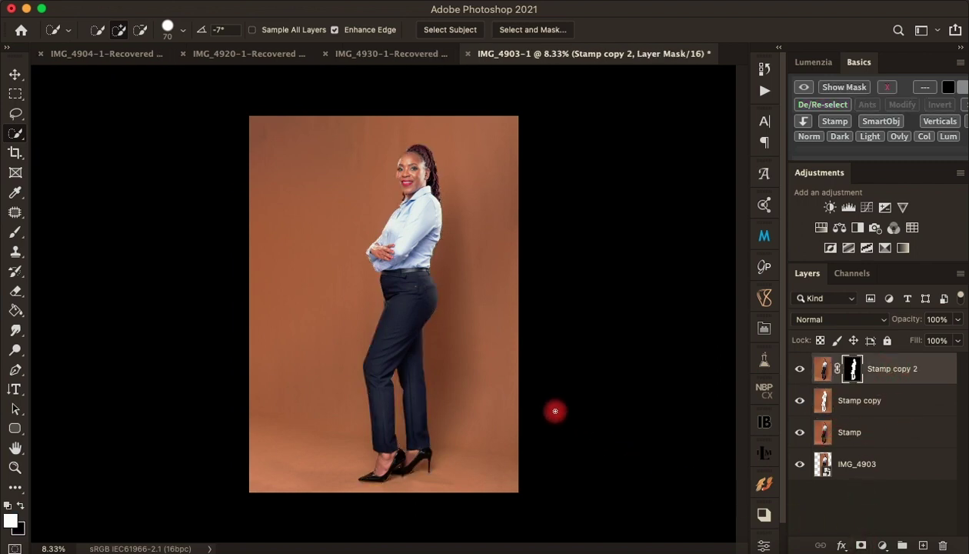
click(895, 403)
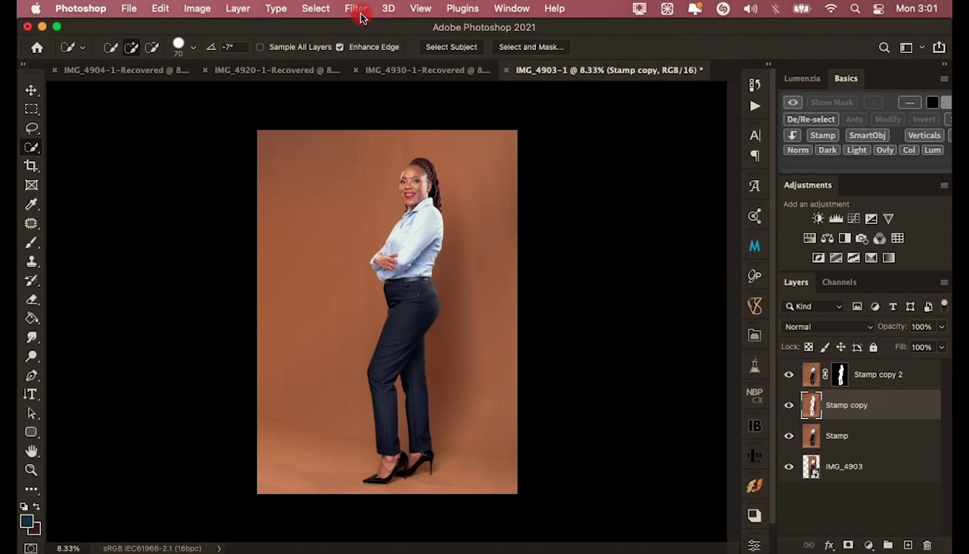
Apply a Gaussian Blur with an 85.4 px radius to the Stamp copy layer.
click(356, 9)
mouse_move(360, 156)
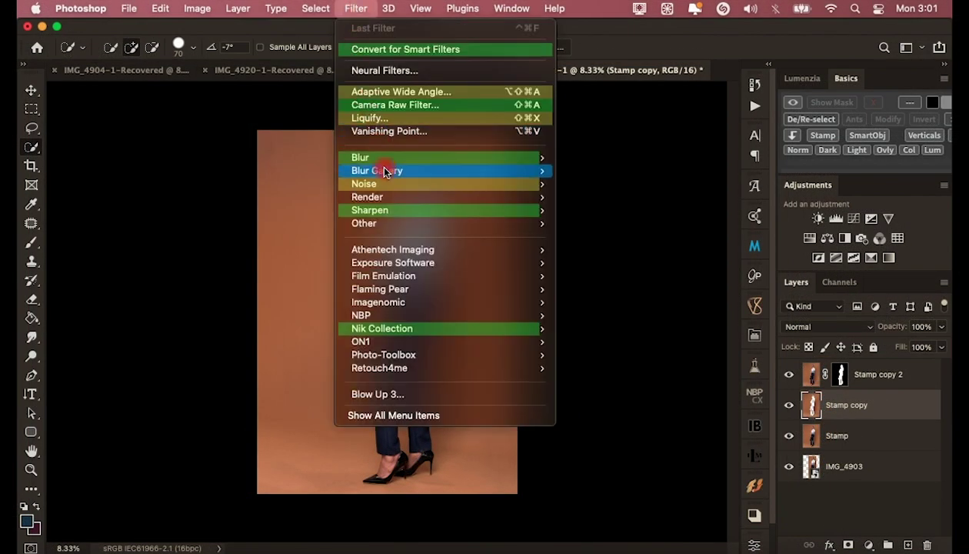
click(620, 158)
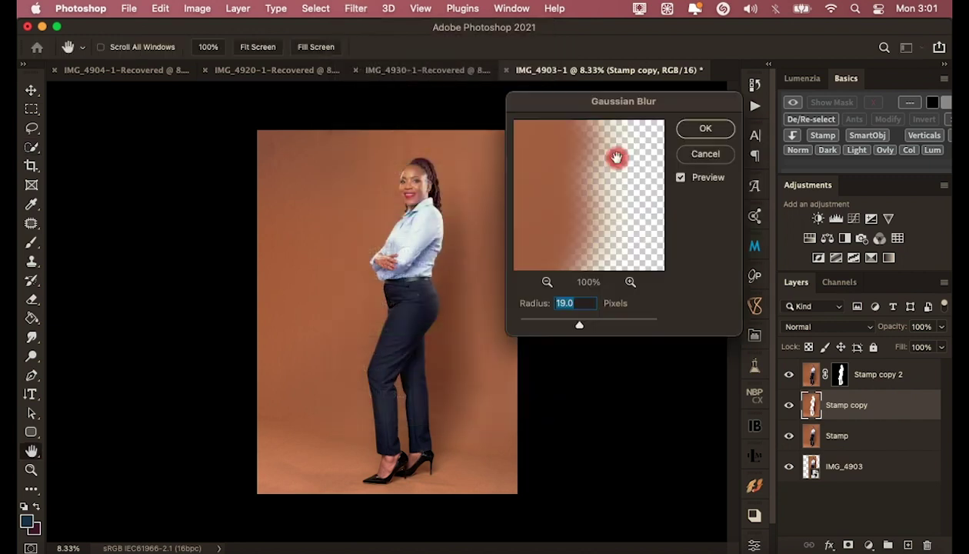
drag(598, 325, 600, 325)
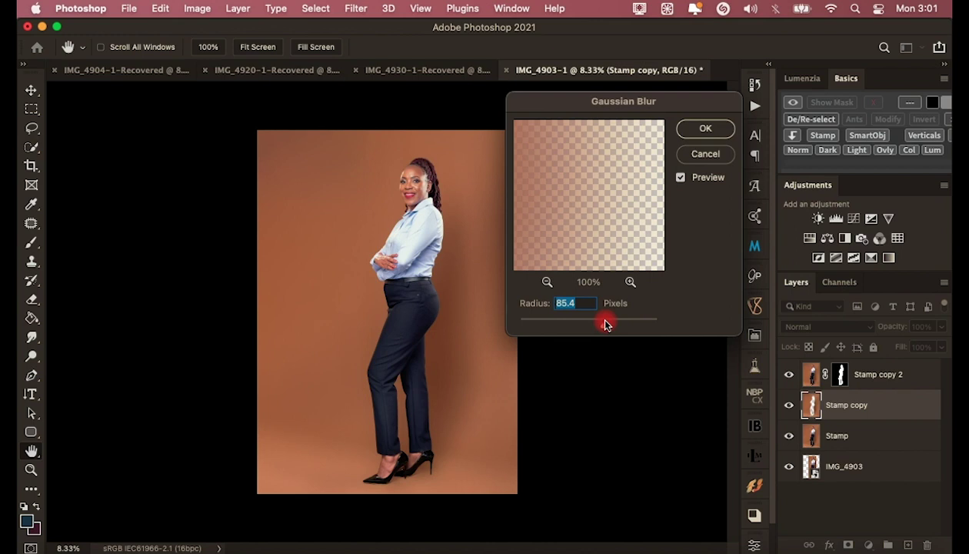
click(706, 131)
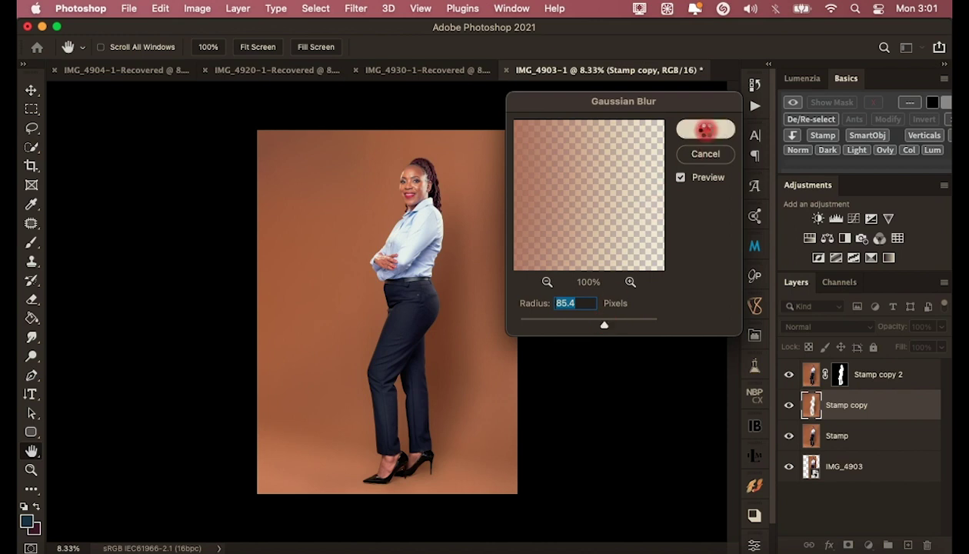
key(w)
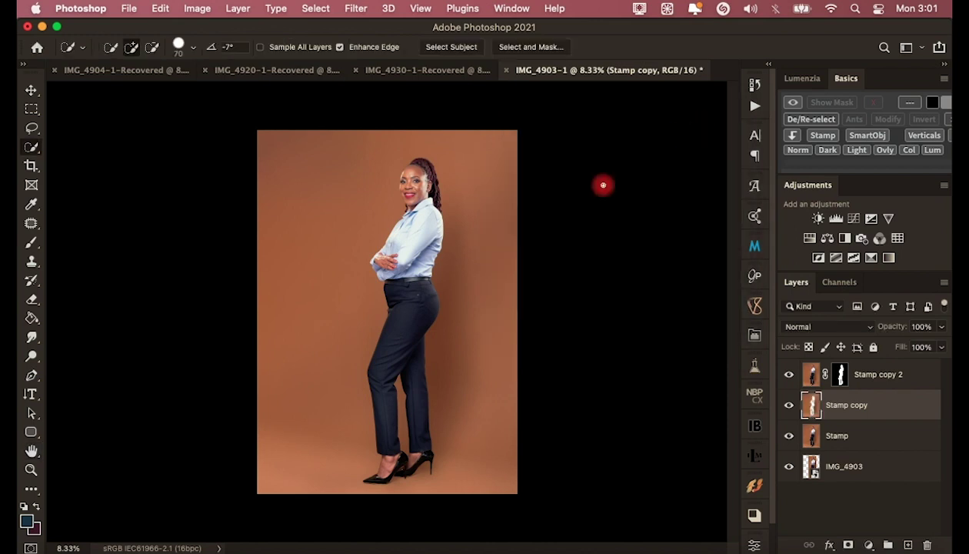
click(788, 435)
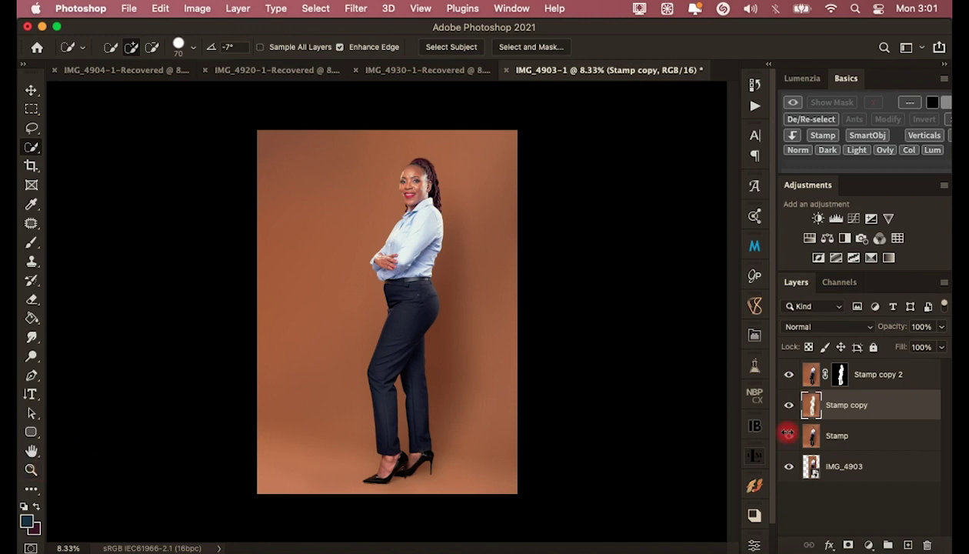
Add 3% uniform monochromatic noise to the Stamp copy layer.
click(355, 8)
click(363, 188)
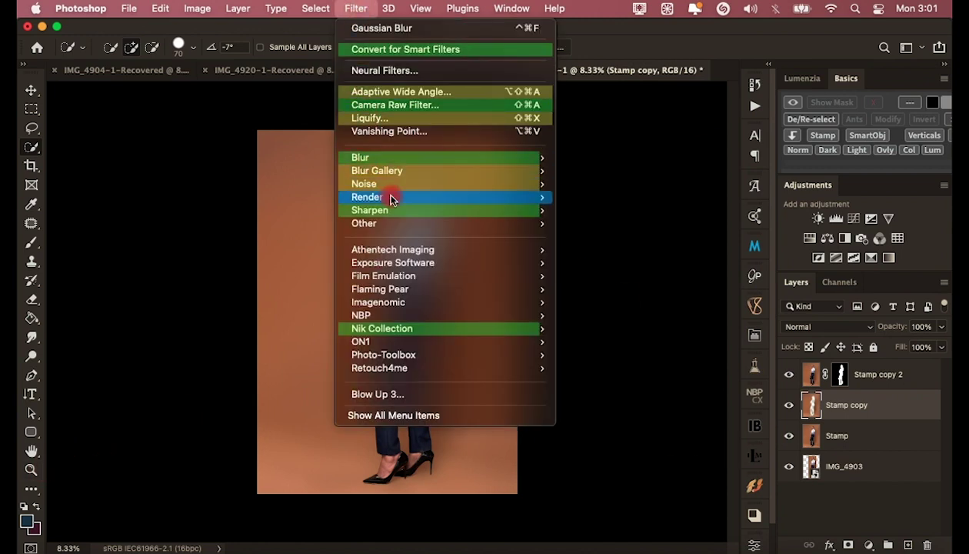
click(637, 186)
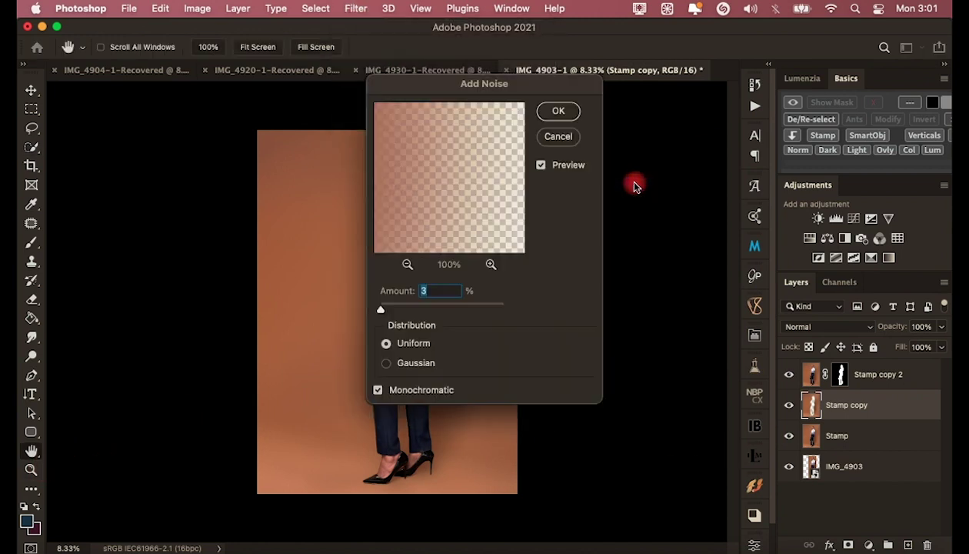
click(381, 307)
click(429, 292)
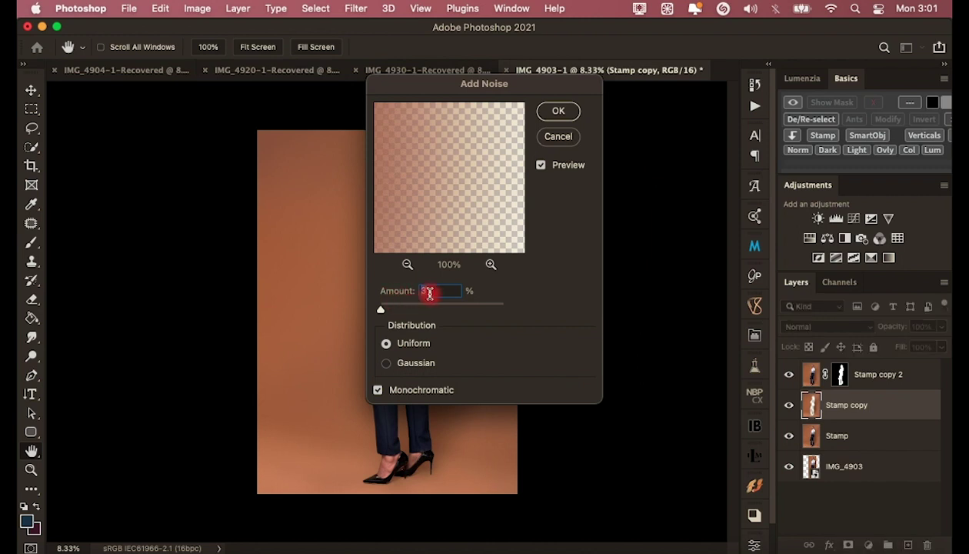
click(573, 116)
Add a layer mask to Stamp copy and paint the blur away around the shoes with a soft brush.
key(w)
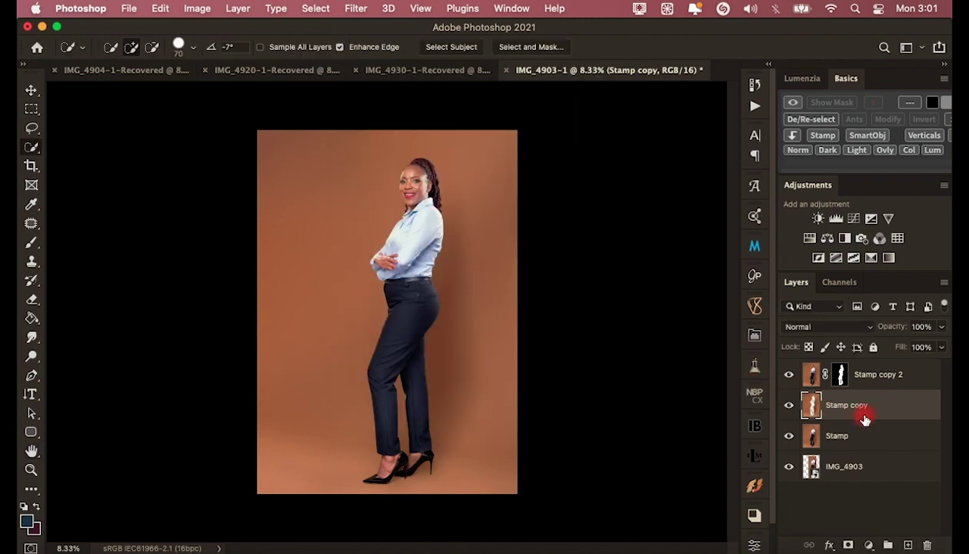
click(847, 544)
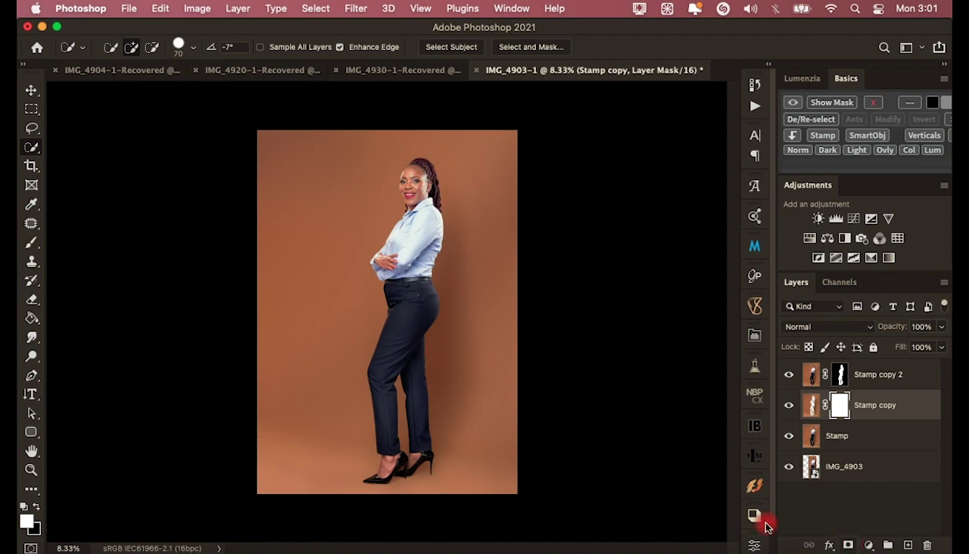
click(32, 242)
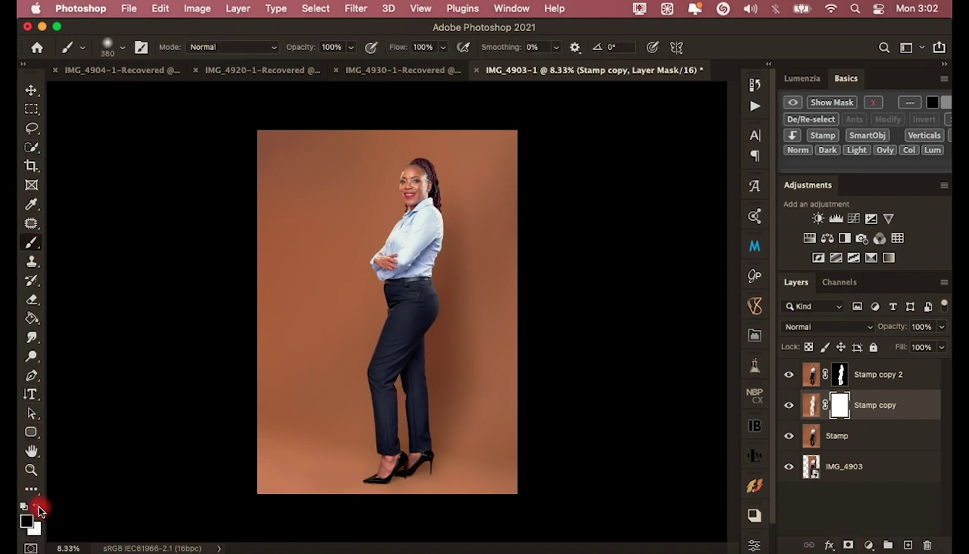
click(31, 469)
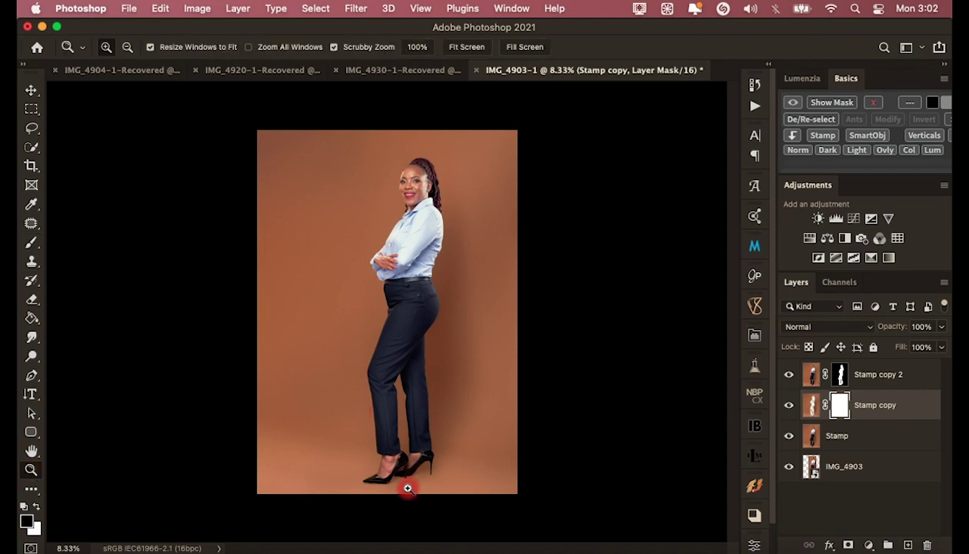
mouse_move(408, 487)
mouse_down()
mouse_move(523, 392)
mouse_move(504, 367)
mouse_move(330, 448)
mouse_move(343, 413)
mouse_up()
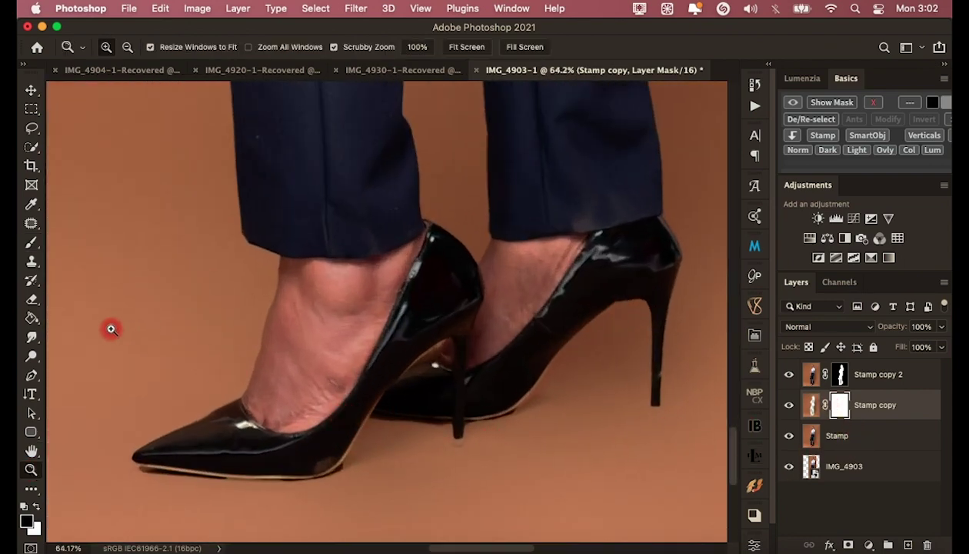
click(31, 242)
right_click(337, 392)
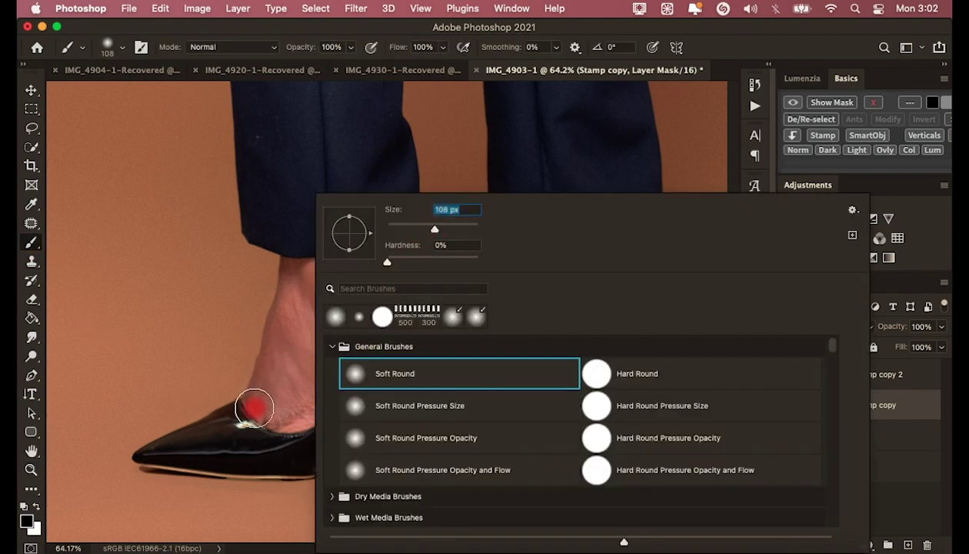
key(Return)
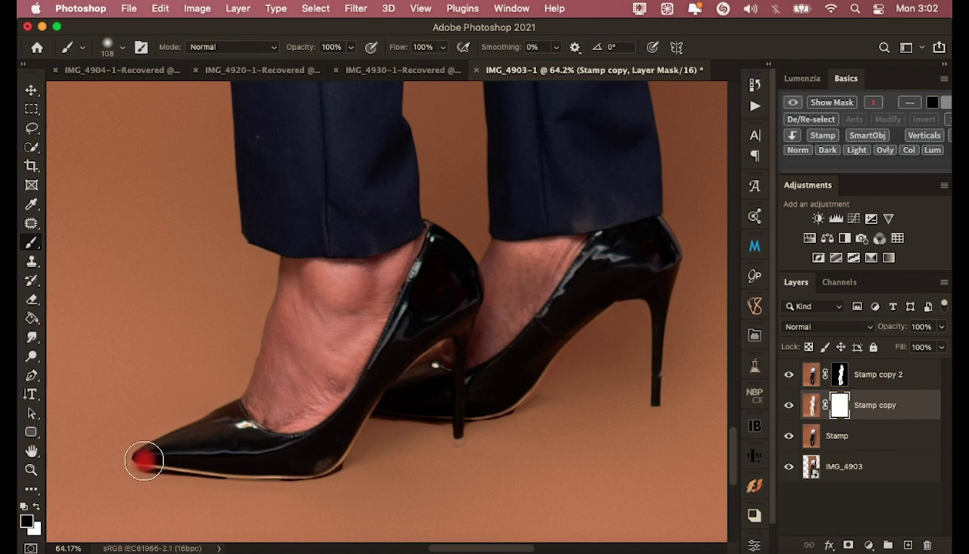
mouse_move(442, 374)
mouse_down()
mouse_move(340, 444)
mouse_move(460, 431)
mouse_move(461, 417)
mouse_move(601, 329)
mouse_move(655, 372)
mouse_move(653, 399)
mouse_up()
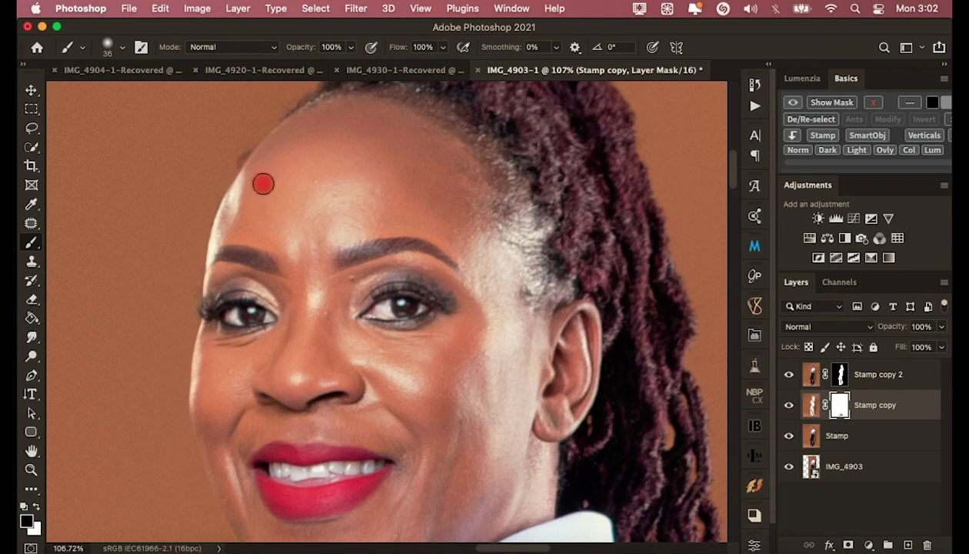
Zoom out to the whole photo and open the MOST USED BG backdrop folder in Finder.
scroll(262, 200, up, 2)
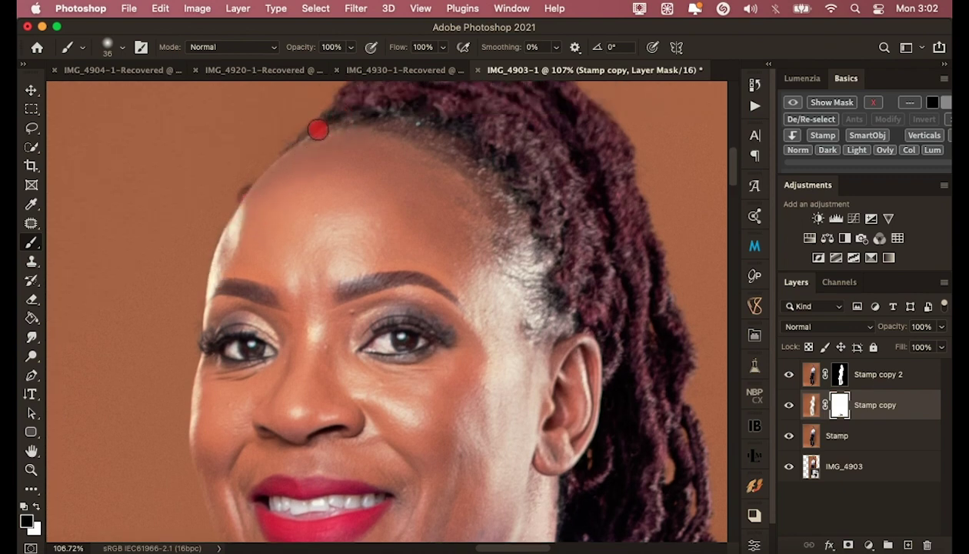
scroll(566, 341, down, 5)
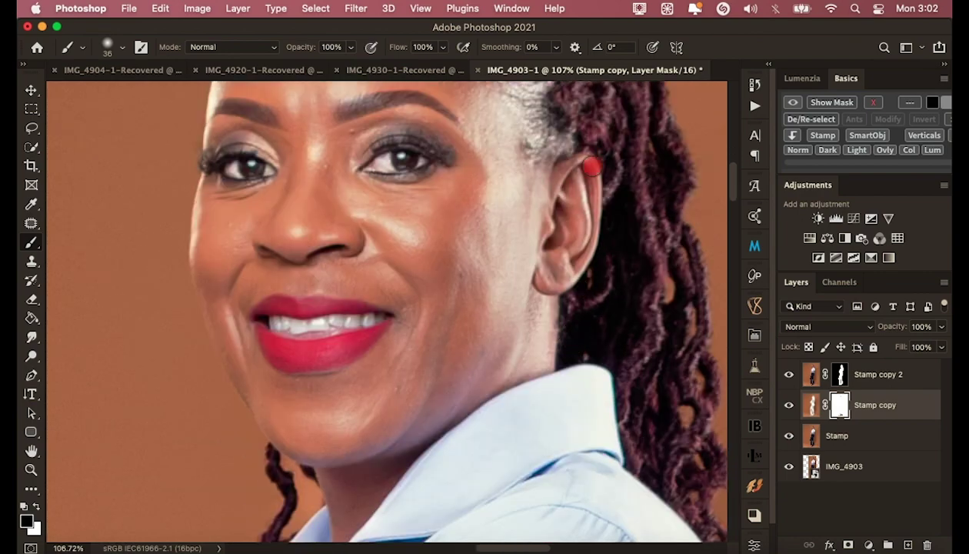
scroll(442, 384, down, 3)
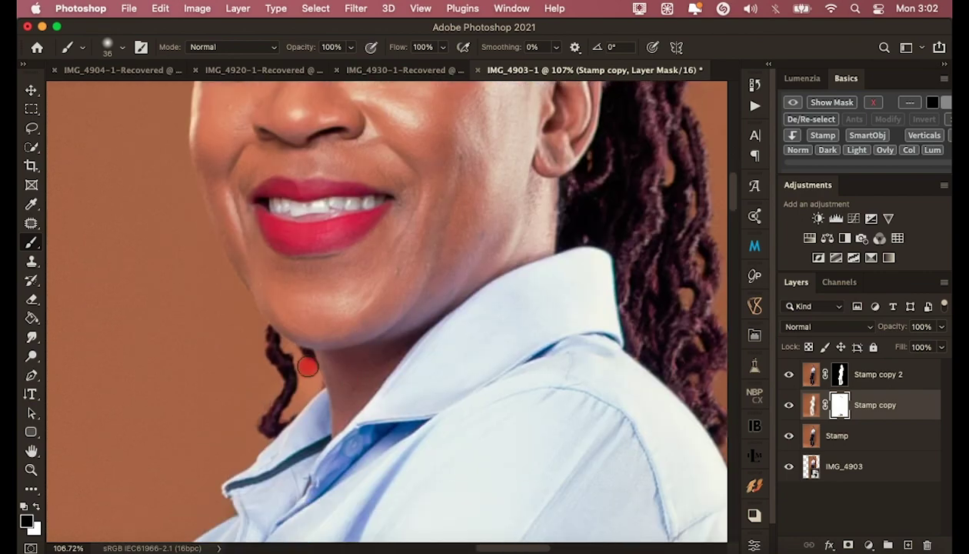
scroll(320, 381, down, 4)
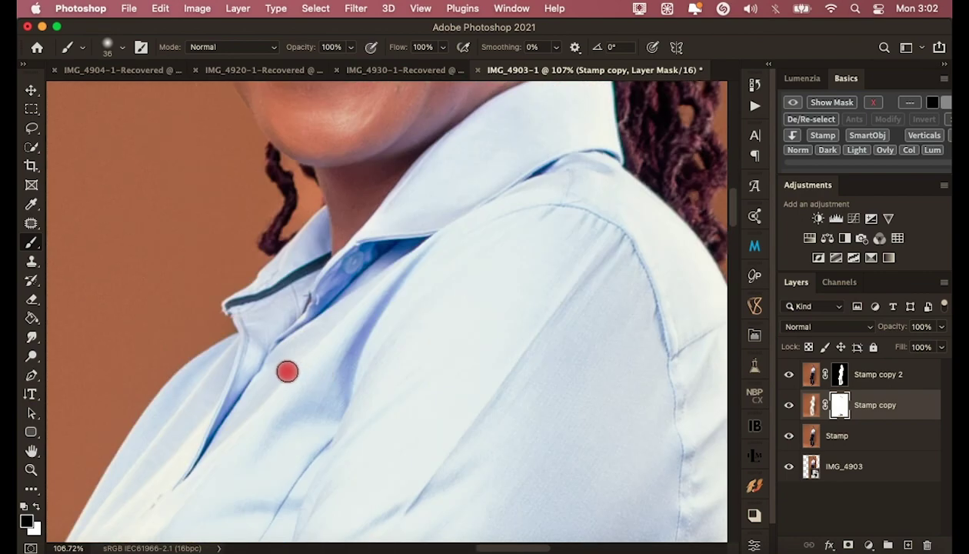
click(27, 471)
mouse_move(421, 309)
mouse_down()
mouse_move(245, 301)
mouse_move(273, 288)
mouse_up()
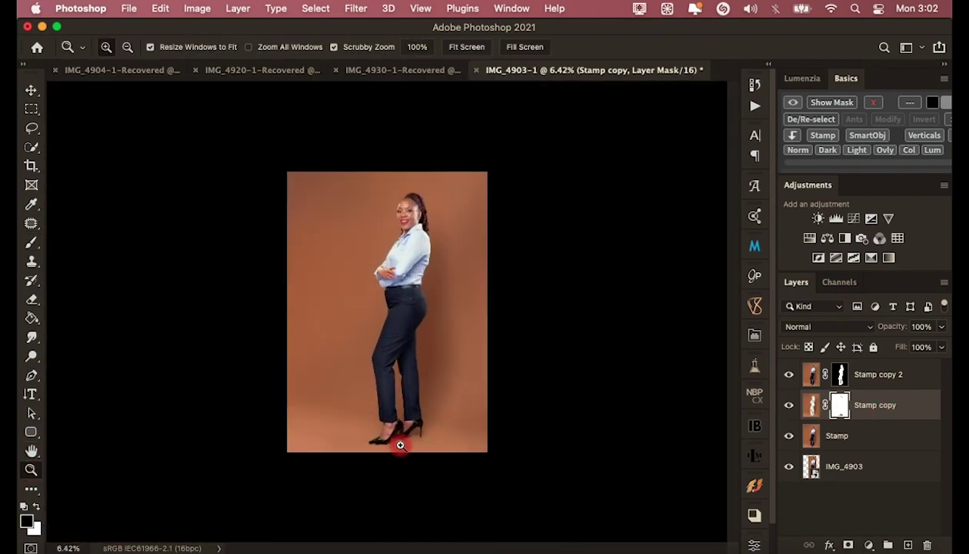
click(31, 513)
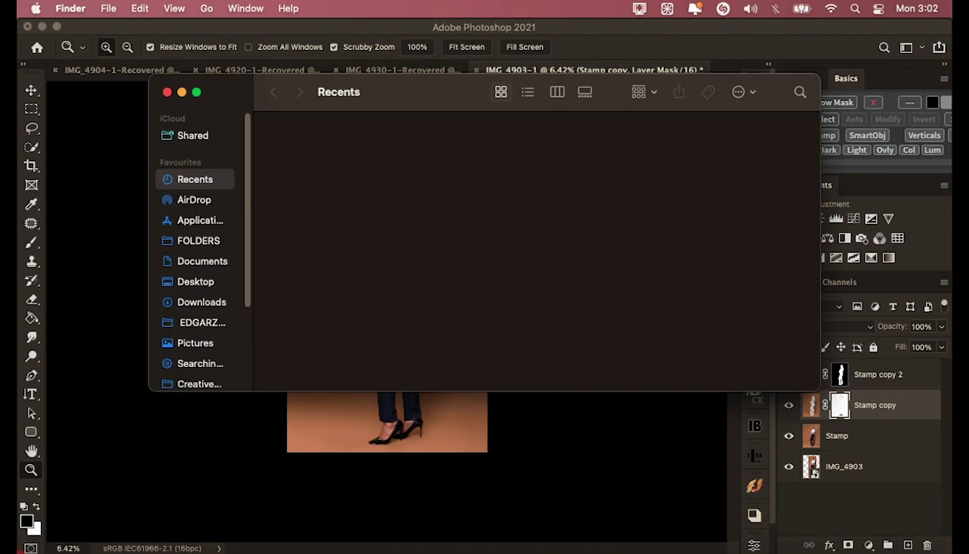
click(215, 239)
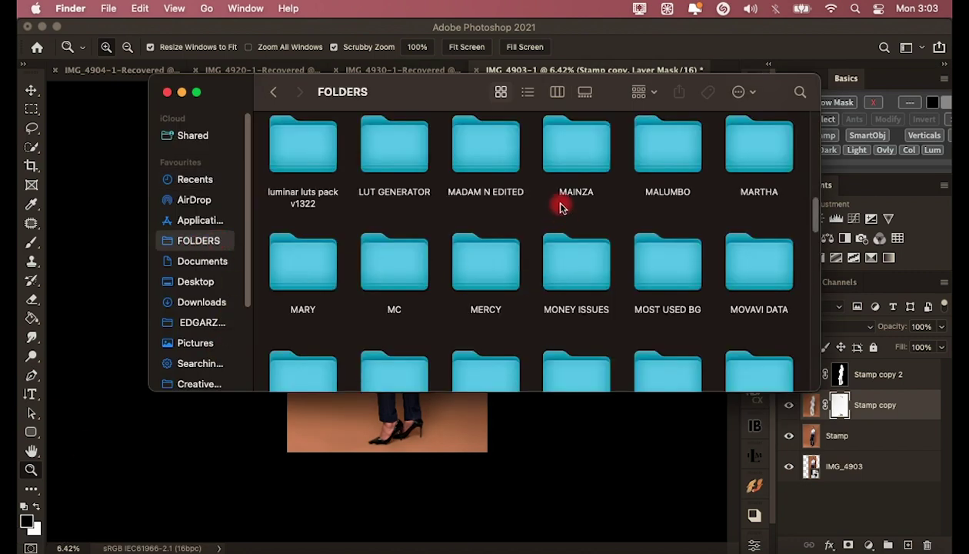
double_click(659, 277)
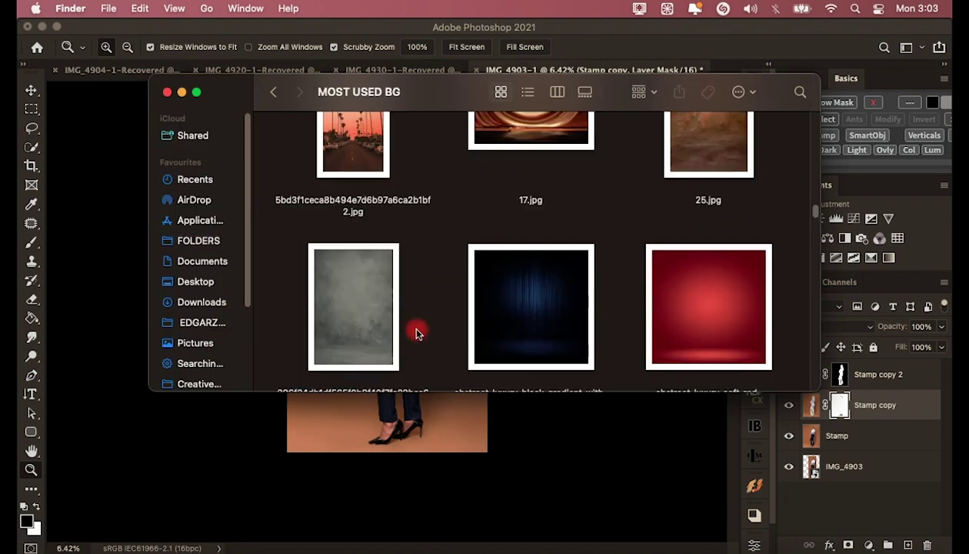
Place the grey backdrop image and scale it with Free Transform to fill the canvas.
drag(358, 300, 393, 305)
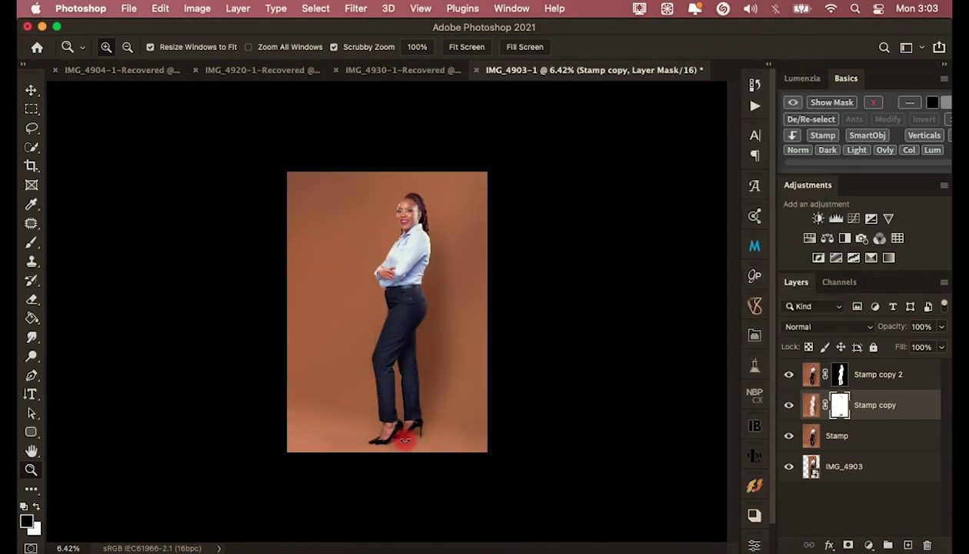
drag(386, 229, 386, 153)
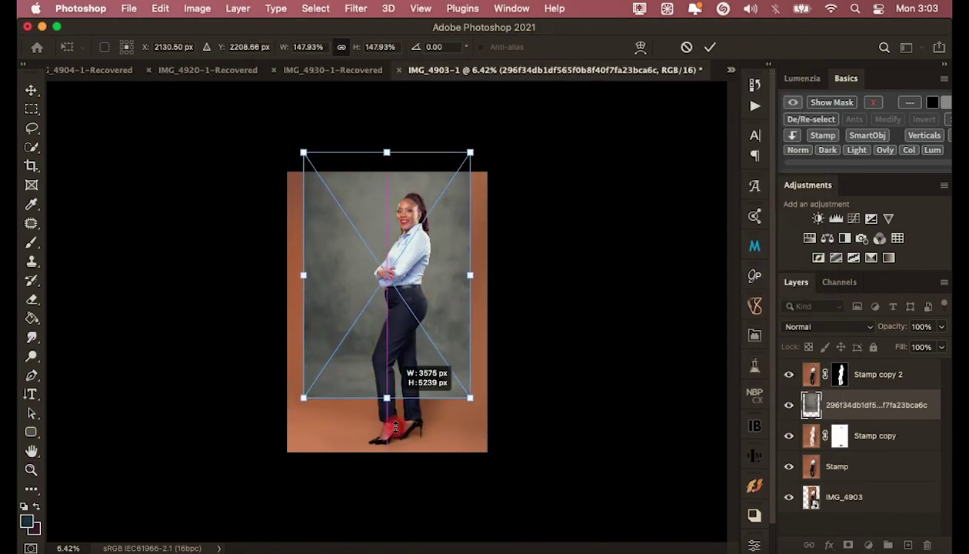
drag(387, 395, 392, 463)
drag(397, 245, 397, 254)
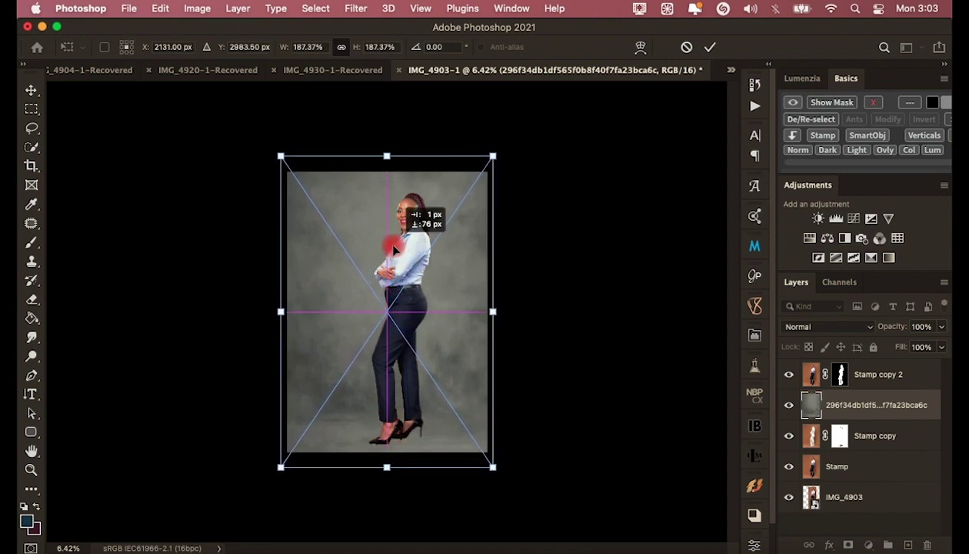
click(709, 47)
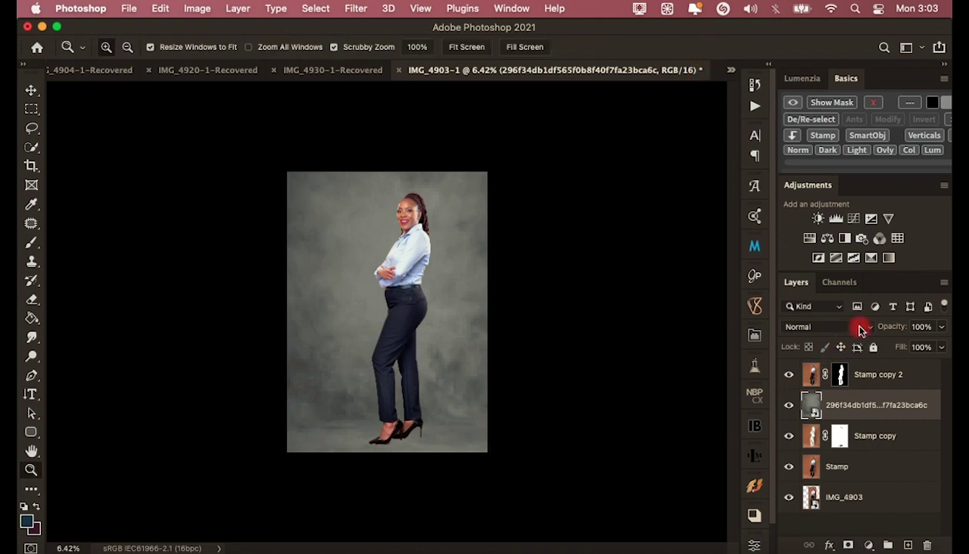
Set the backdrop layer to Soft Light and compare it on and off at the legs.
click(860, 329)
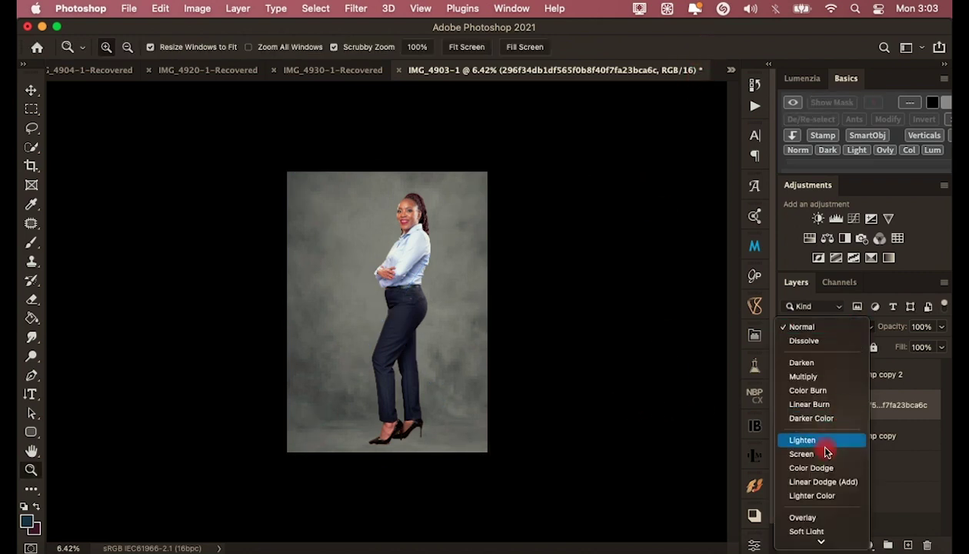
click(823, 530)
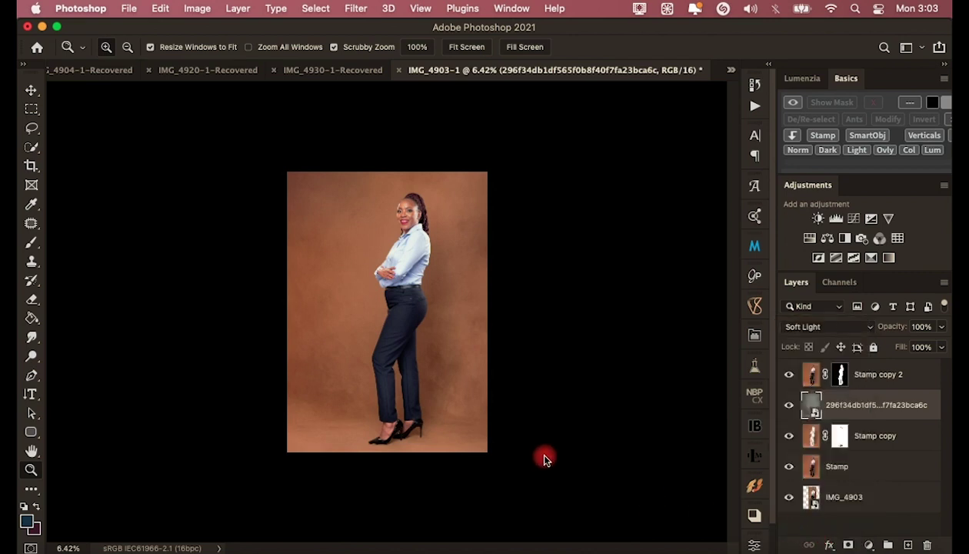
drag(268, 452, 791, 410)
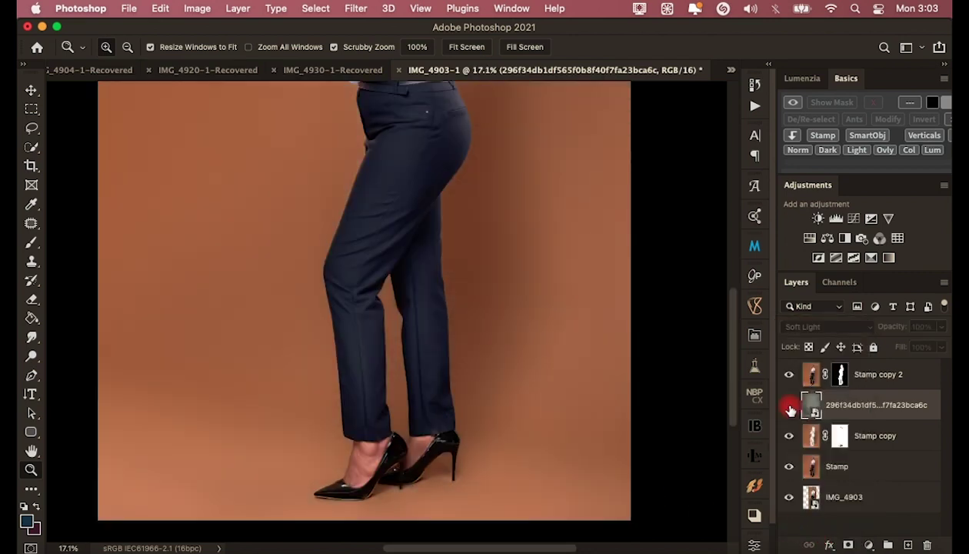
click(788, 409)
Zoom out to the full figure and show the Actions panel with its action sets.
drag(432, 366, 405, 316)
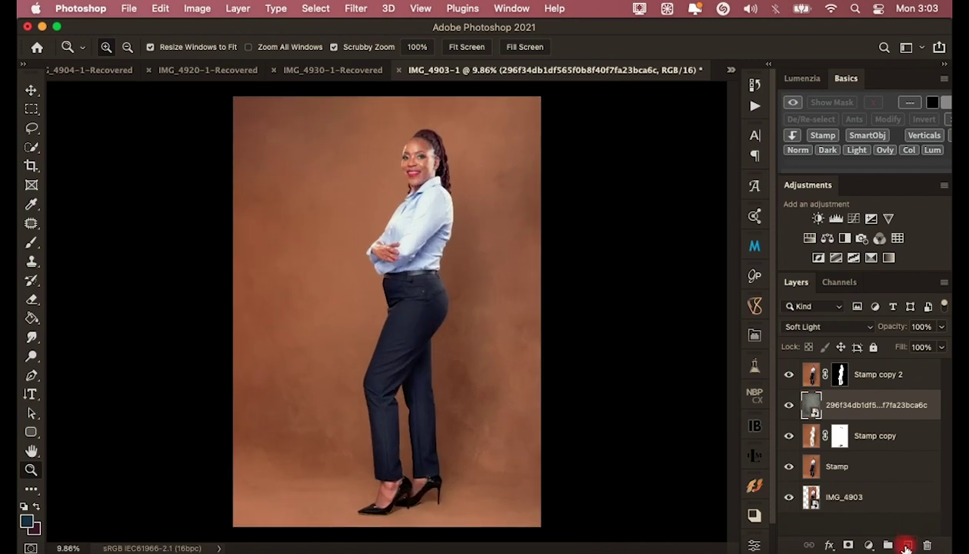
right_click(753, 548)
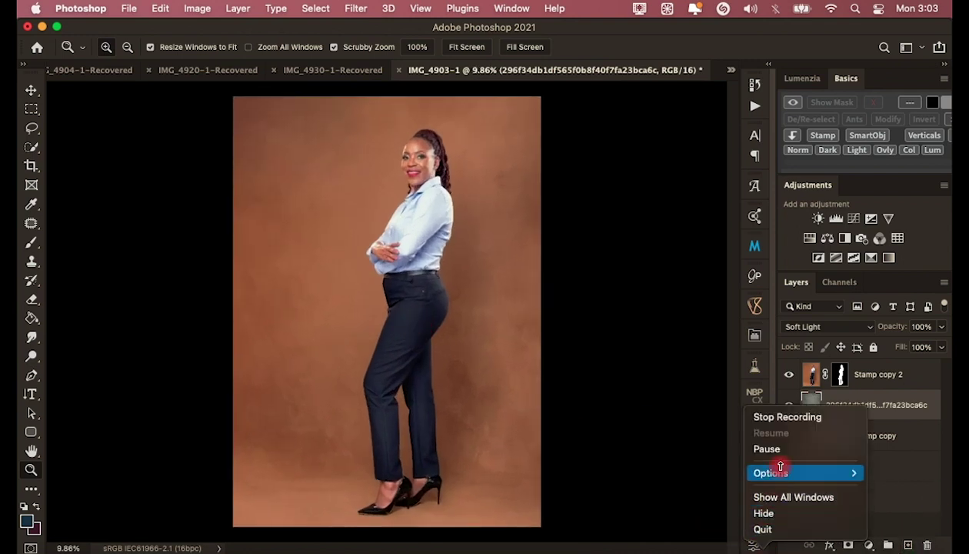
click(767, 449)
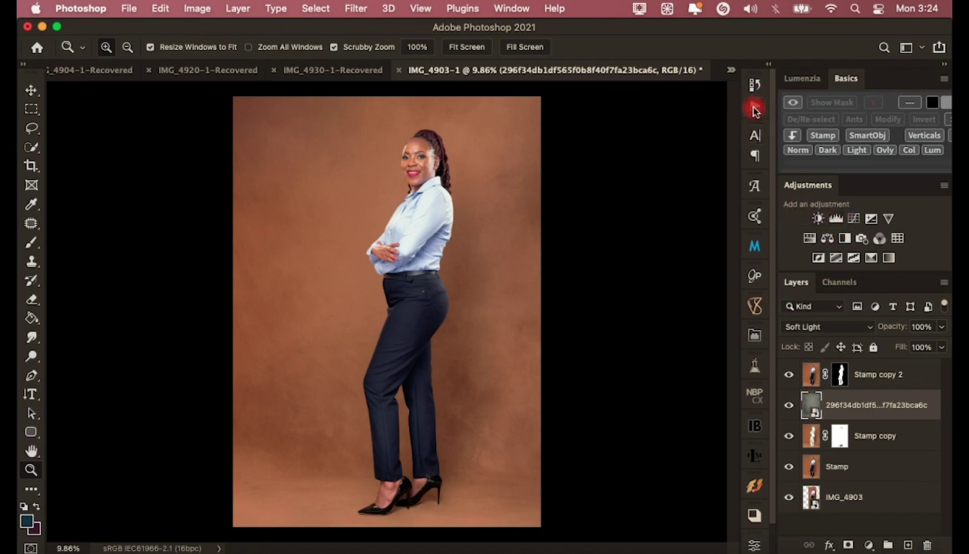
click(754, 108)
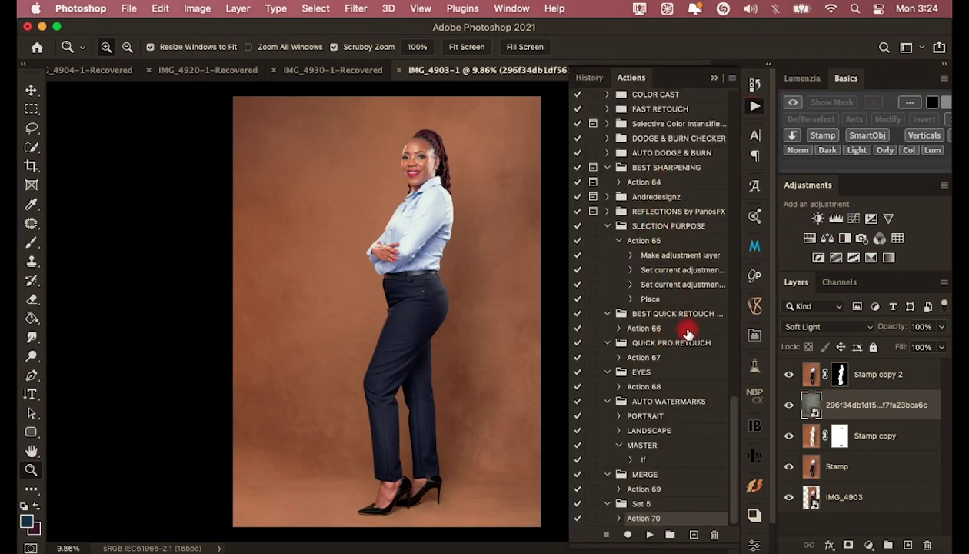
Play the FREQUENCY S. BIM 'Play It' action with a 3-pixel Gaussian Blur radius.
drag(733, 429, 734, 320)
click(655, 276)
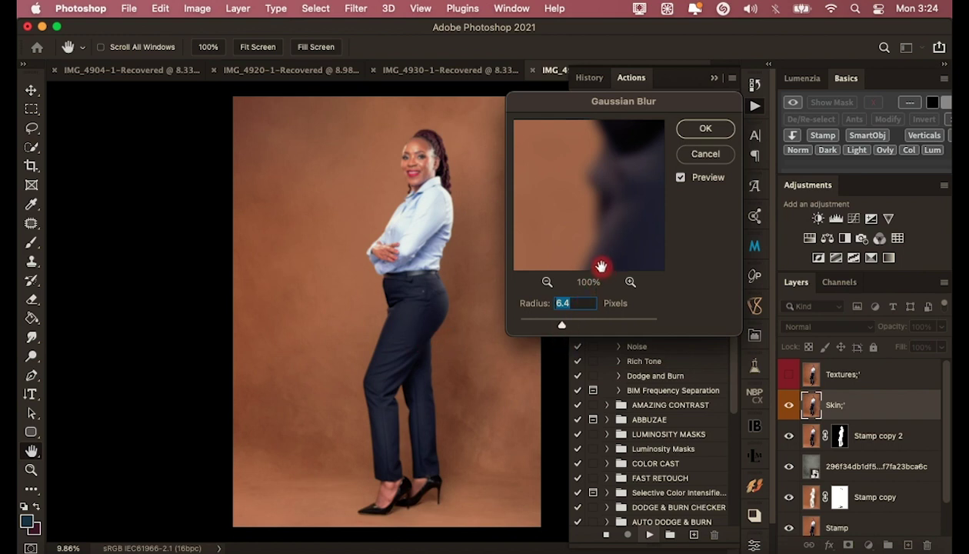
text(3)
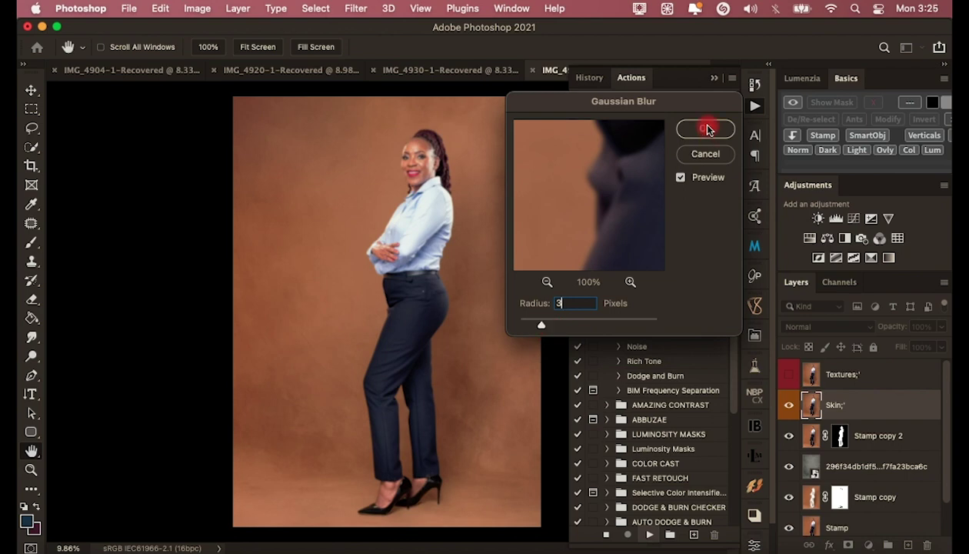
key(Return)
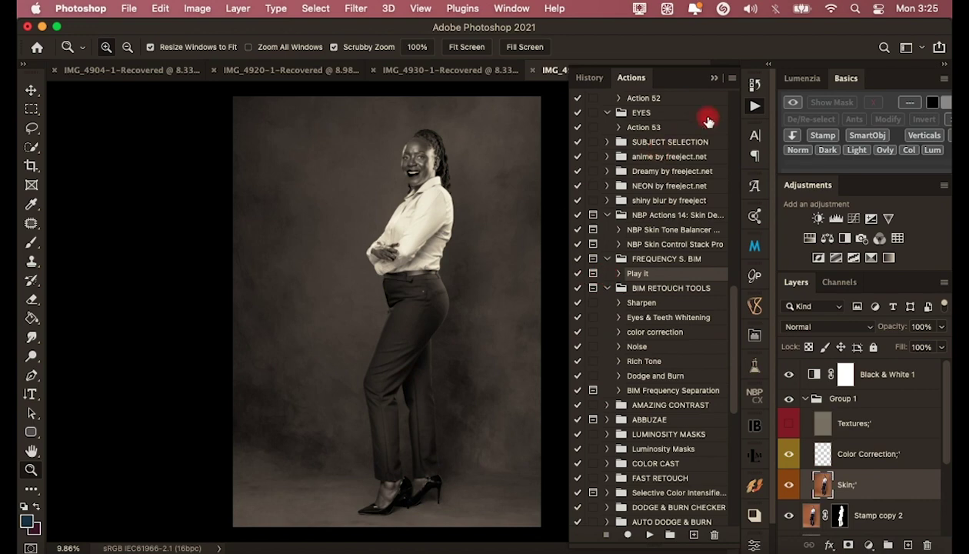
Zoom in on the face and lasso the forehead with a feathered selection.
click(714, 77)
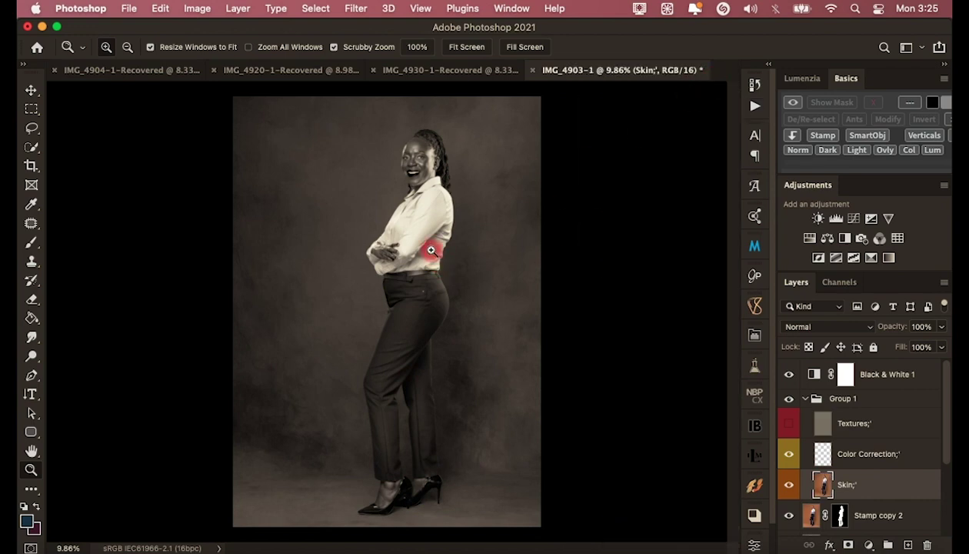
drag(415, 141, 558, 232)
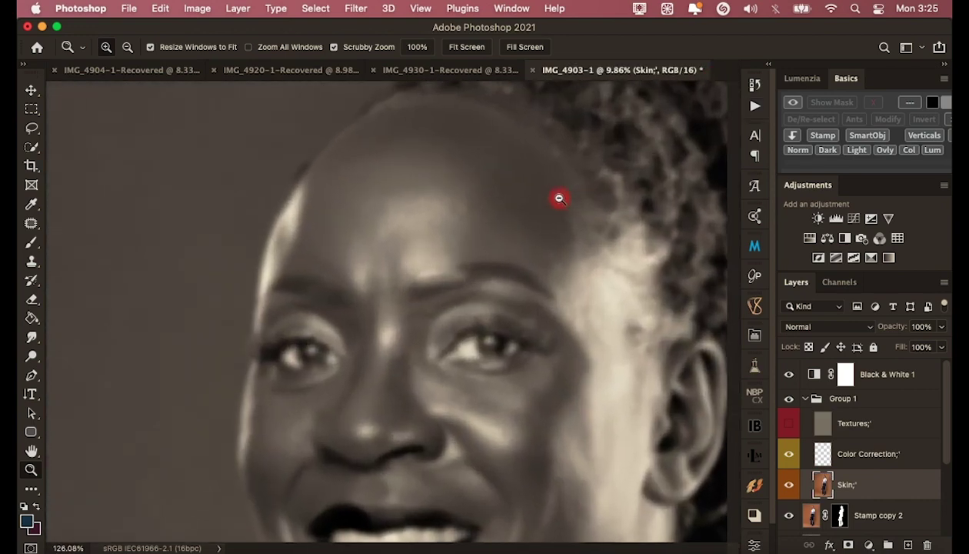
scroll(557, 232, up, 2)
key(l)
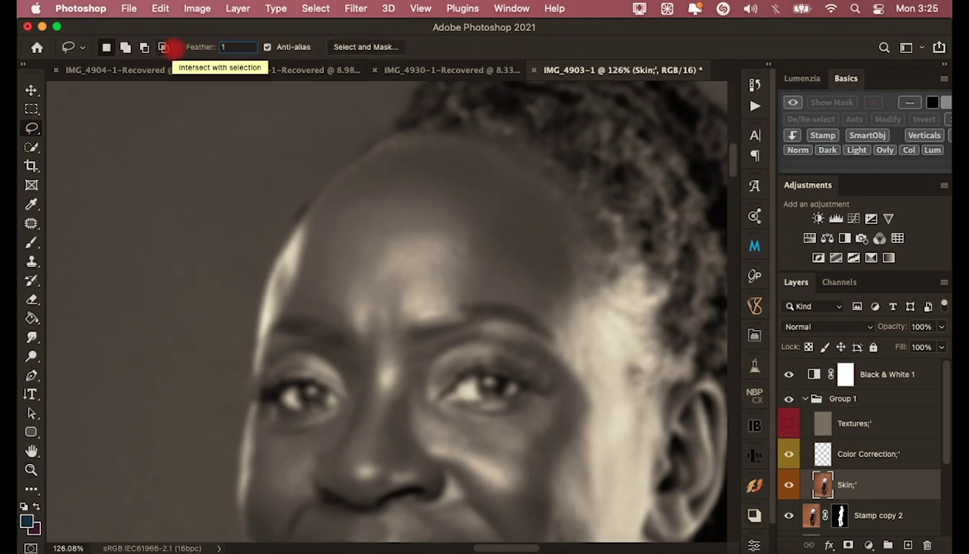
text(9)
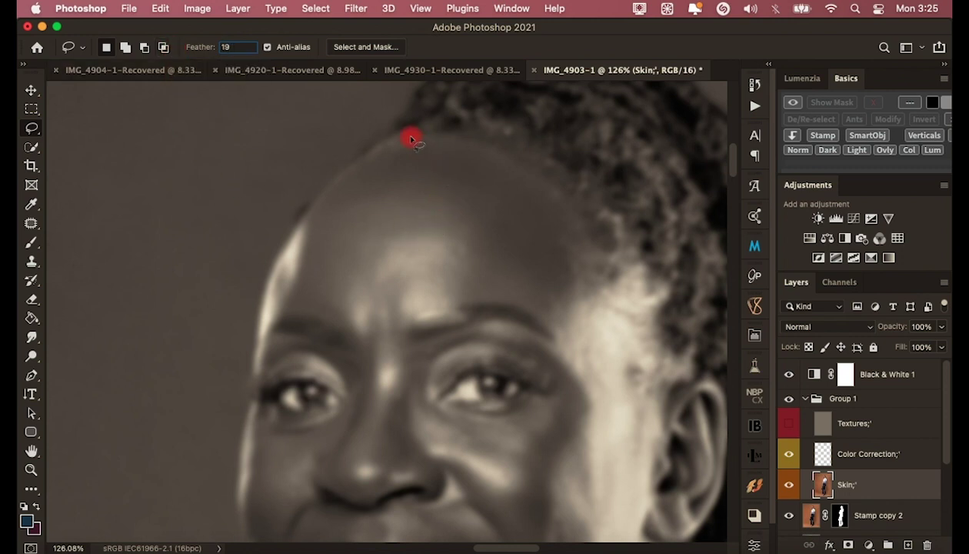
drag(420, 134, 544, 175)
mouse_move(605, 252)
mouse_down()
mouse_move(605, 305)
mouse_move(562, 329)
mouse_up()
mouse_move(453, 300)
mouse_down()
mouse_move(461, 244)
mouse_move(391, 231)
mouse_up()
drag(291, 298, 292, 244)
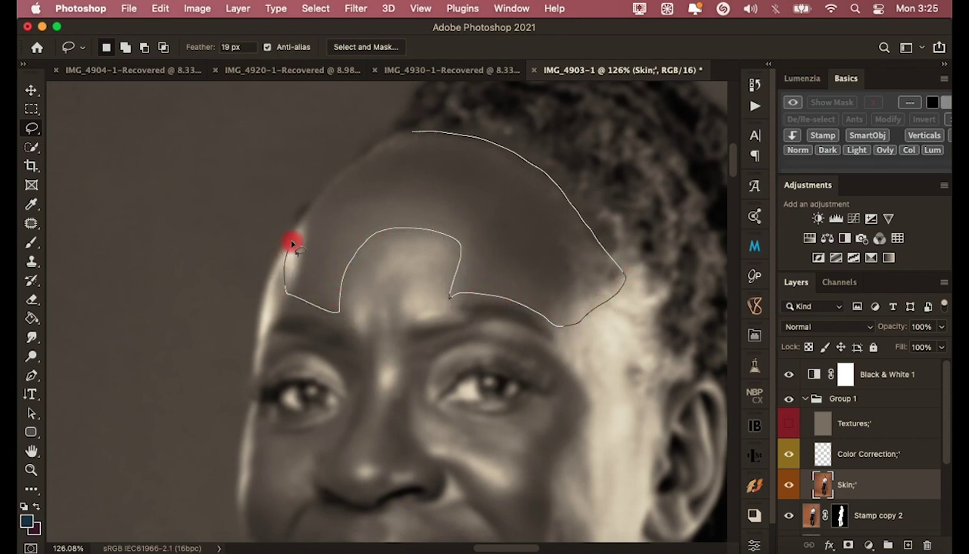
drag(413, 137, 408, 140)
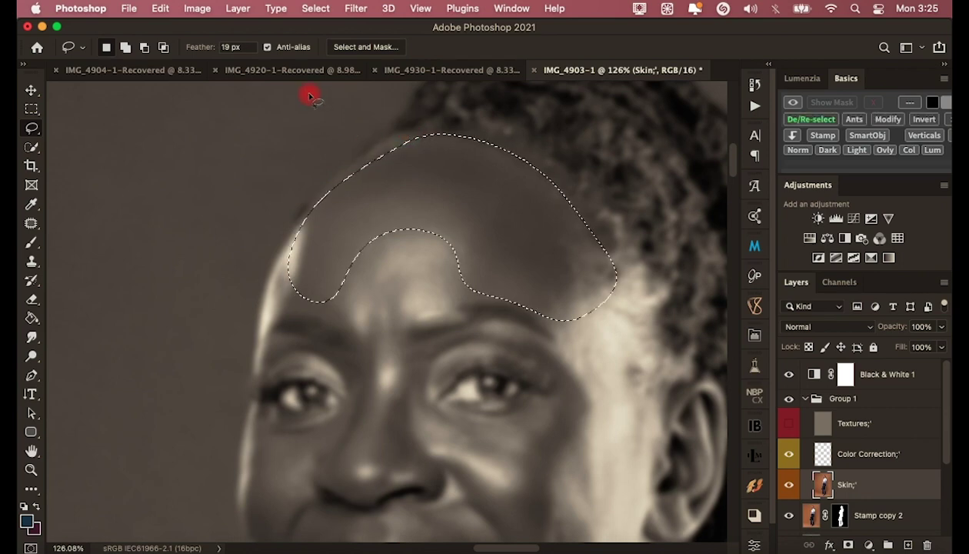
Apply a Gaussian Blur of about 19 px to the forehead selection.
click(355, 8)
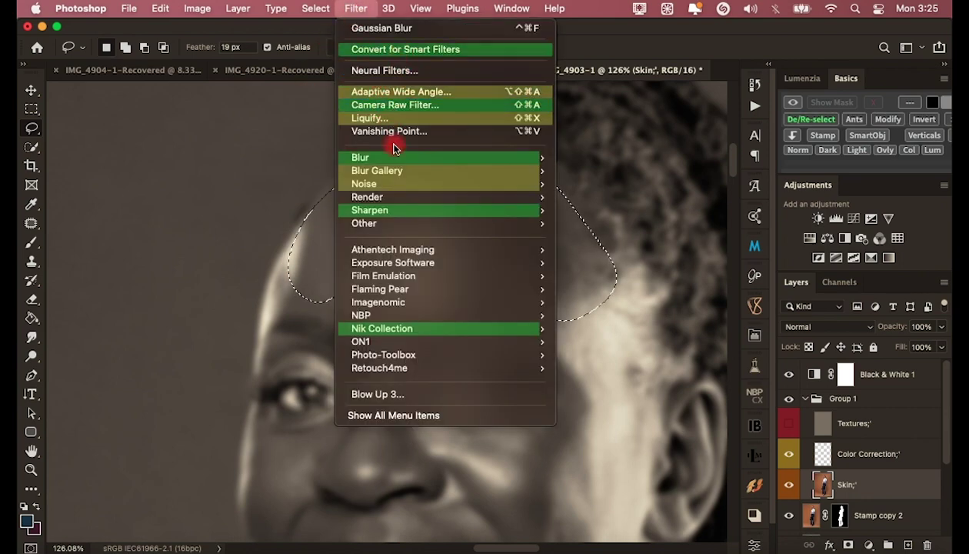
mouse_move(430, 157)
click(631, 159)
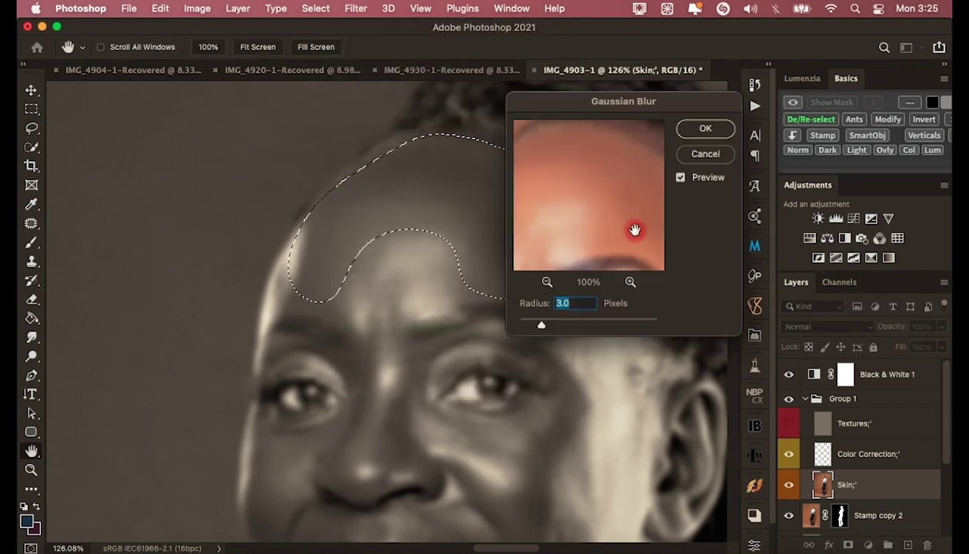
drag(533, 317, 580, 326)
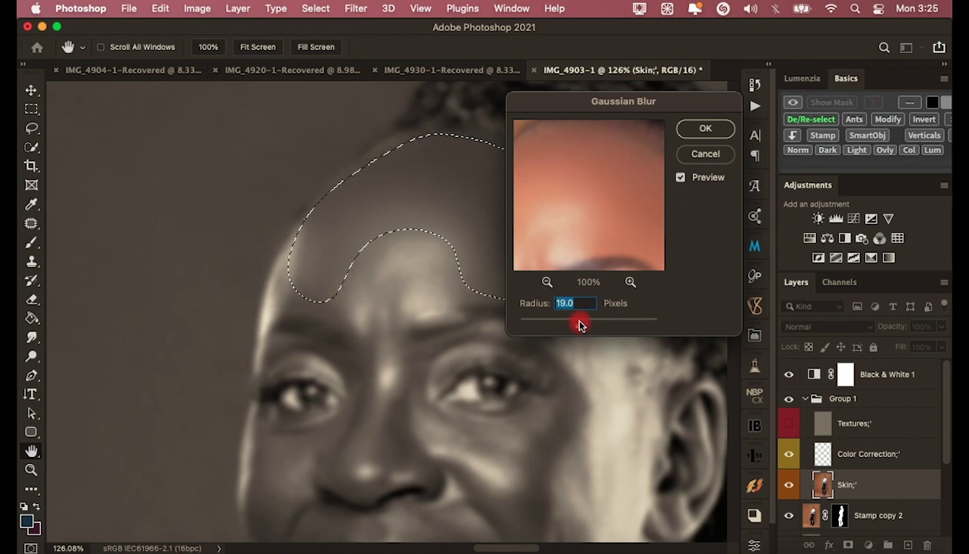
click(708, 128)
Reapply the Gaussian Blur to a second forehead patch above the brow and a cheek patch.
key(ctrl+d)
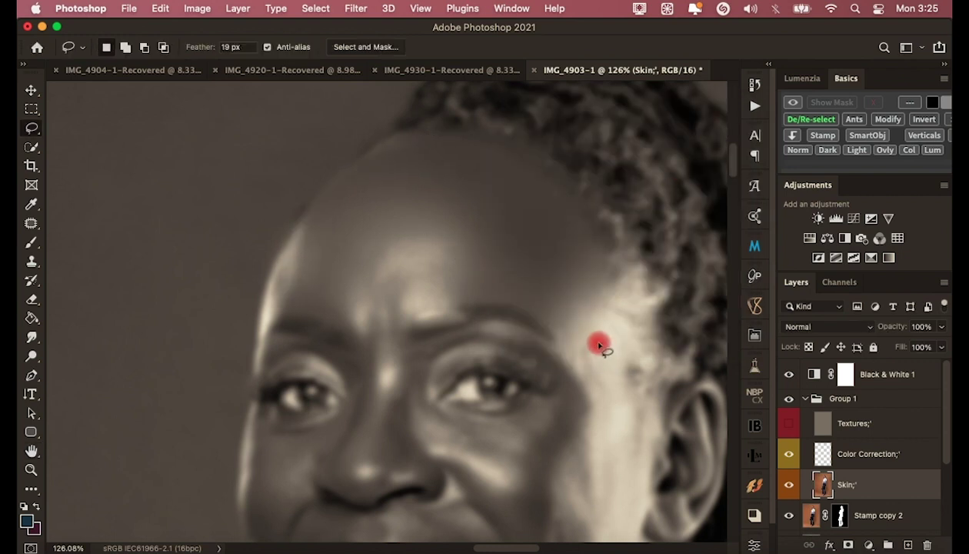
scroll(538, 316, down, 2)
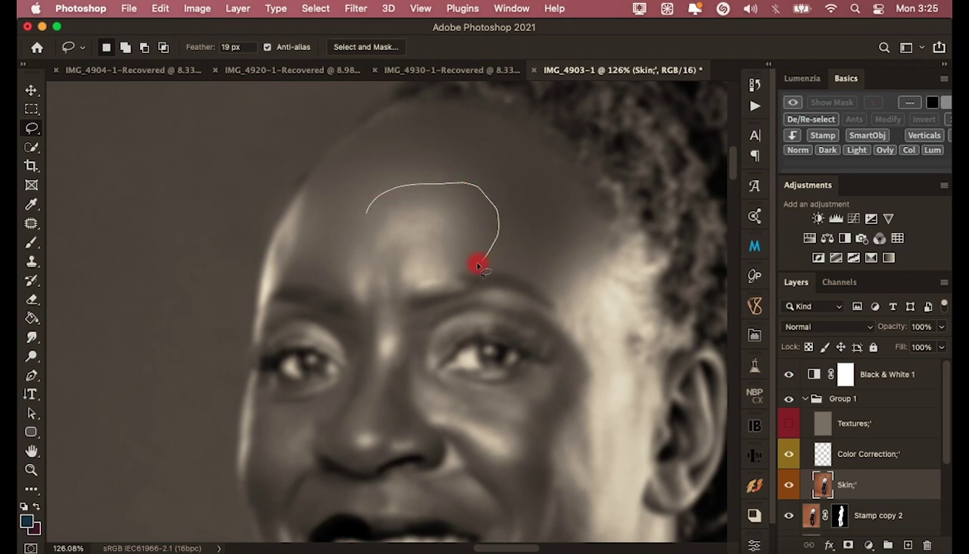
mouse_move(476, 265)
mouse_down()
mouse_move(381, 296)
mouse_move(366, 209)
mouse_up()
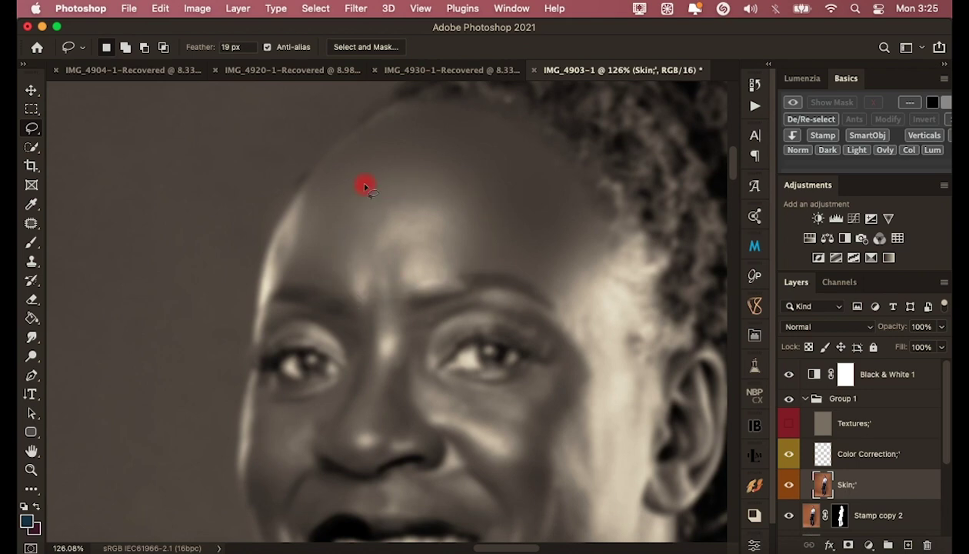
click(355, 8)
click(371, 29)
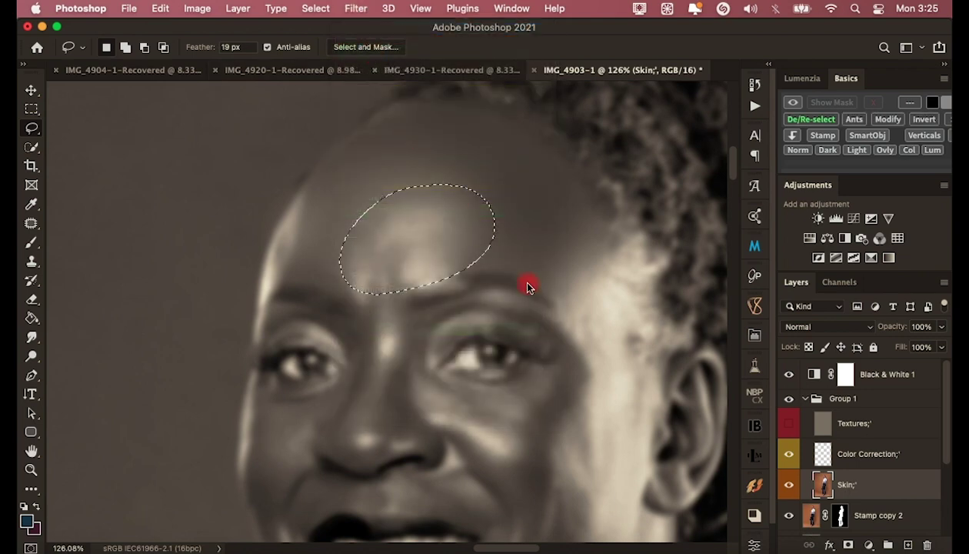
scroll(538, 292, down, 2)
mouse_move(557, 213)
mouse_down()
mouse_move(629, 219)
mouse_move(592, 300)
mouse_up()
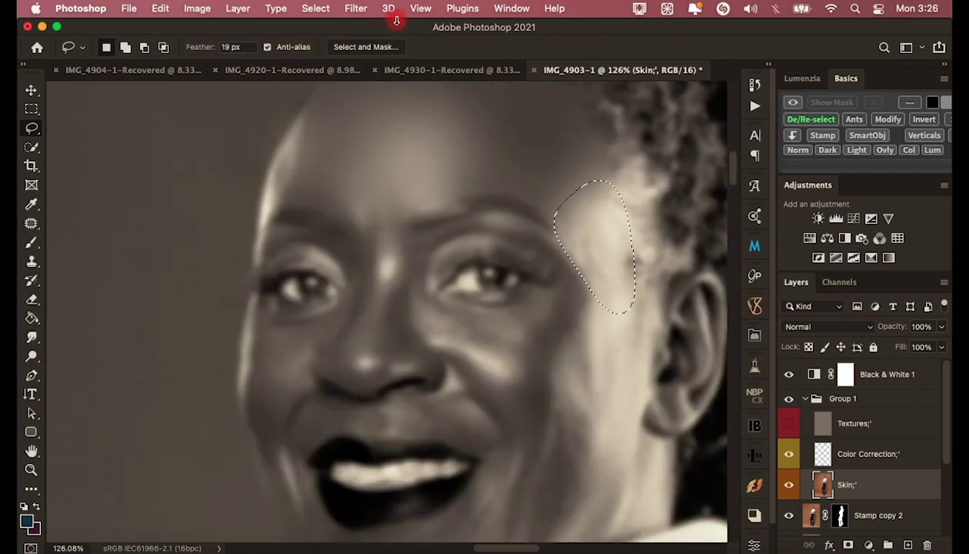
click(355, 8)
click(371, 29)
Reapply the blur to the cheek beside the eye and another skin patch, then deselect.
scroll(586, 231, down, 2)
mouse_move(552, 246)
mouse_down()
mouse_move(598, 139)
mouse_move(588, 294)
mouse_move(565, 265)
mouse_up()
click(355, 9)
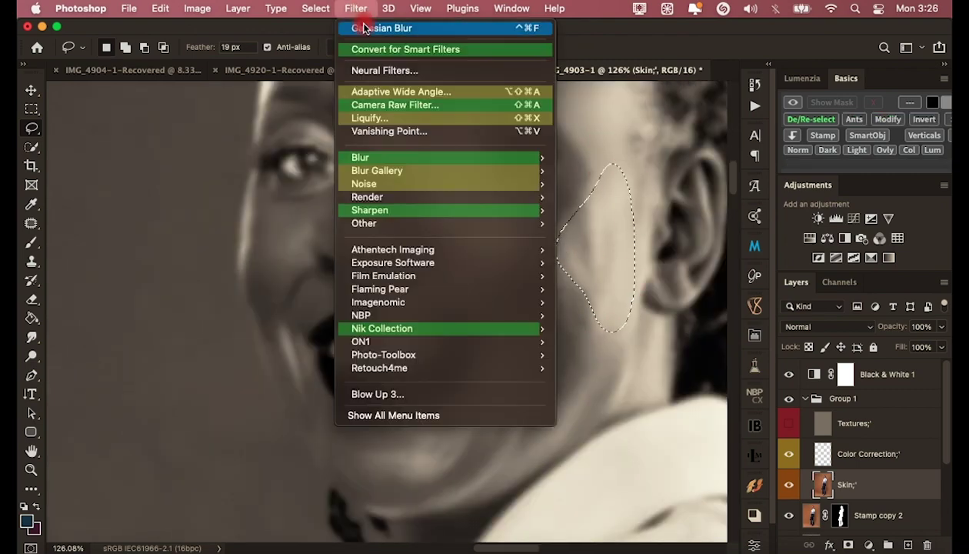
click(371, 29)
scroll(573, 207, up, 2)
mouse_move(563, 193)
mouse_down()
mouse_move(599, 383)
mouse_move(496, 455)
mouse_move(506, 325)
mouse_move(524, 260)
mouse_up()
click(355, 8)
click(371, 29)
key(super+d)
Lasso the chin below the mouth, reapply the blur, and deselect.
scroll(461, 299, down, 3)
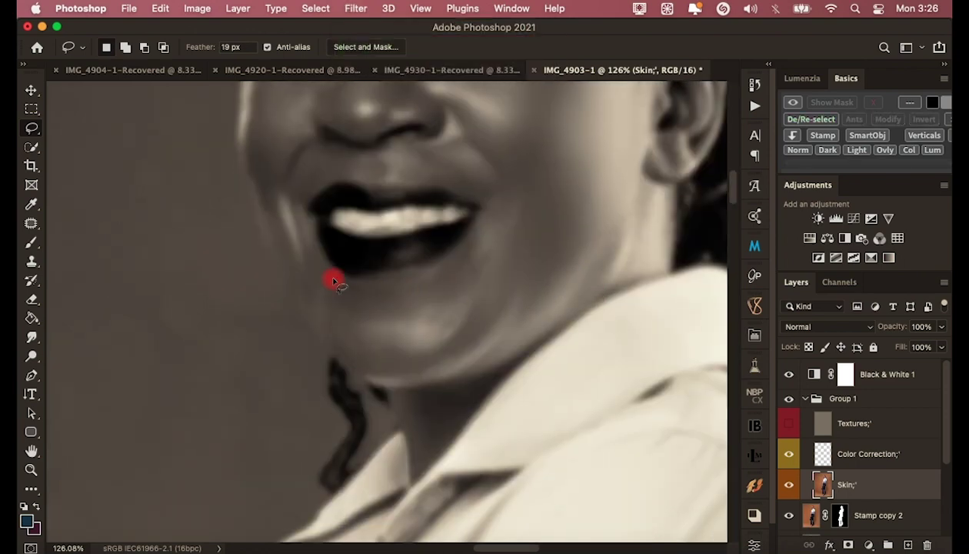
drag(378, 318, 324, 248)
click(355, 8)
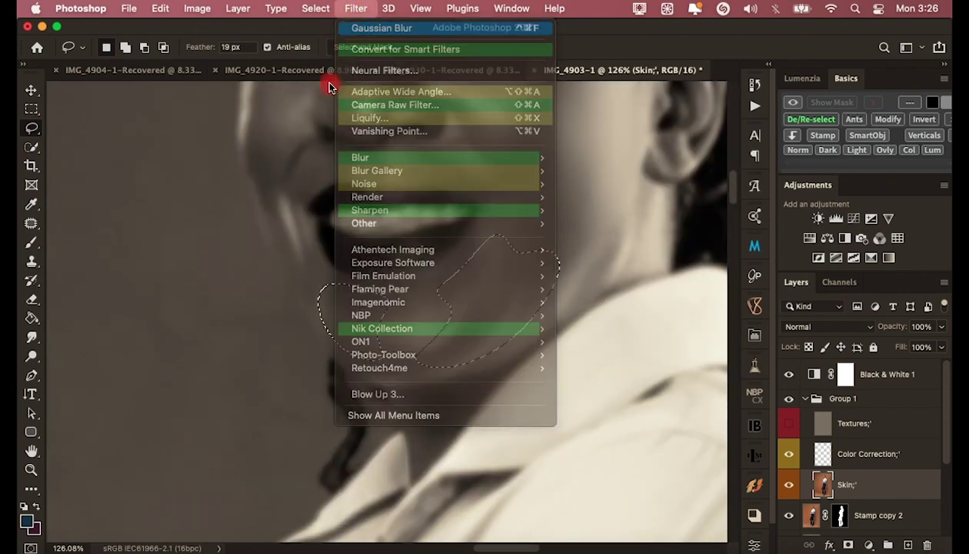
click(371, 29)
key(super+d)
Lasso the left cheek and a small patch beside the mouth and reapply the smoothing filter.
scroll(284, 288, up, 2)
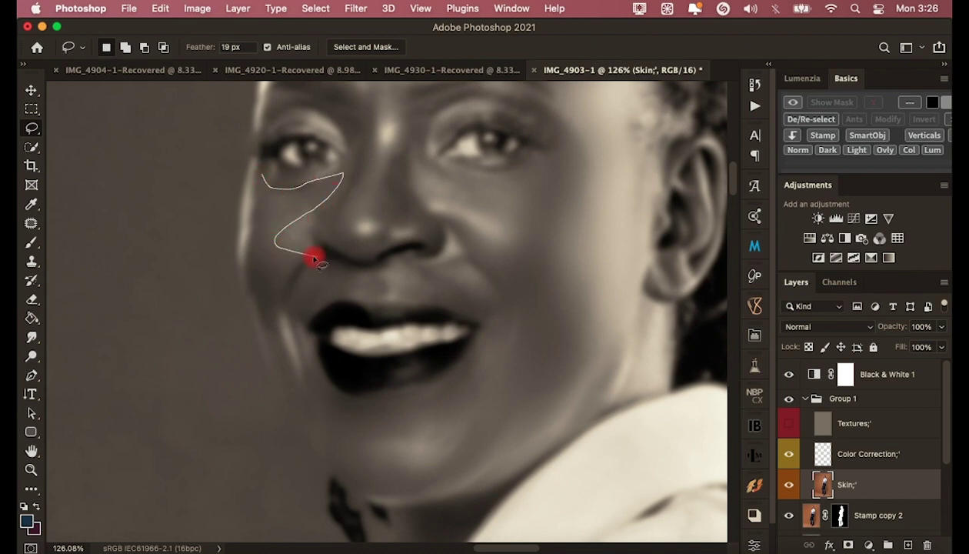
drag(314, 257, 265, 157)
key(F2)
drag(338, 269, 281, 324)
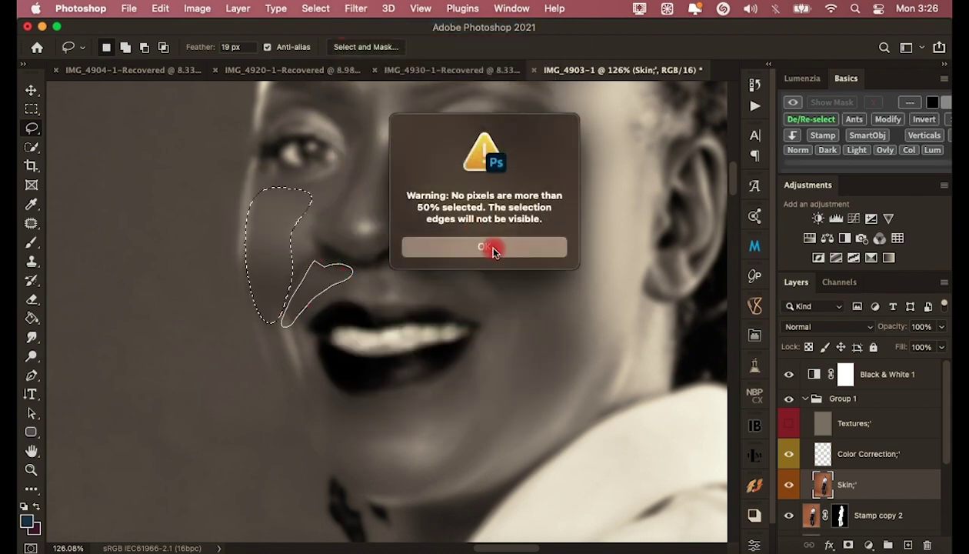
click(493, 248)
Set the lasso feather to 16 px and smooth the skin beside the mouth and above the upper lip.
double_click(230, 46)
text(16)
drag(316, 265, 307, 260)
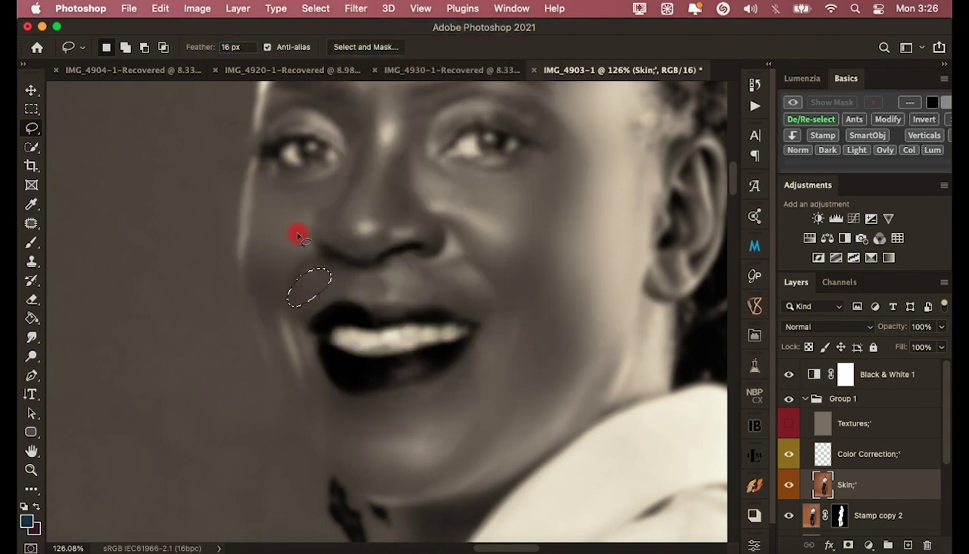
key(F2)
scroll(309, 231, down, 1)
drag(496, 269, 410, 245)
key(F2)
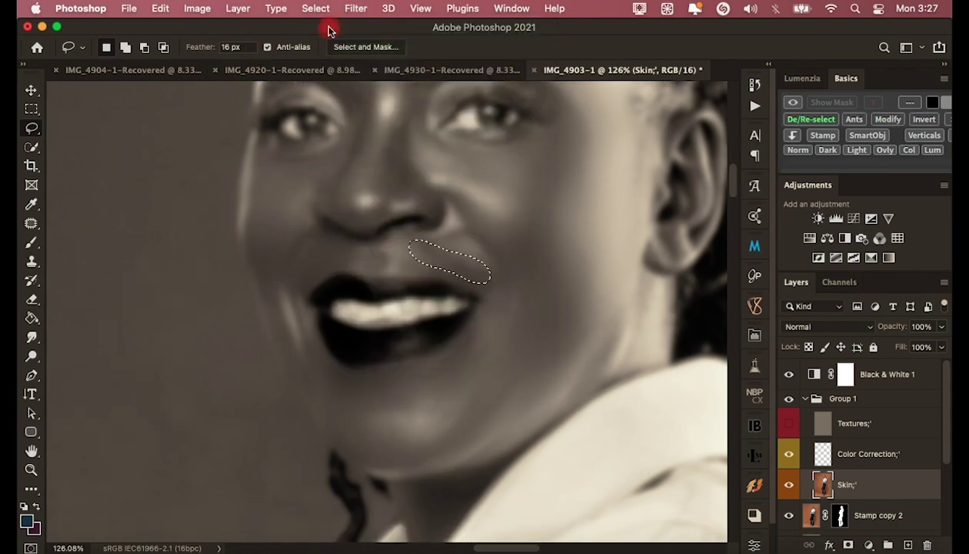
key(ctrl+d)
scroll(517, 224, down, 4)
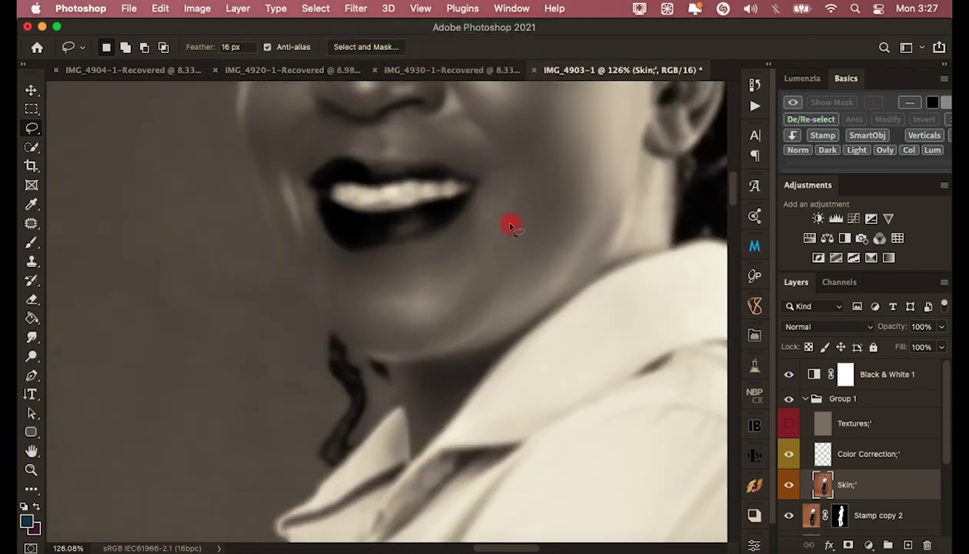
Switch to a larger Mixer Brush and blend the skin on the cheeks, temple and nose bridge.
click(32, 244)
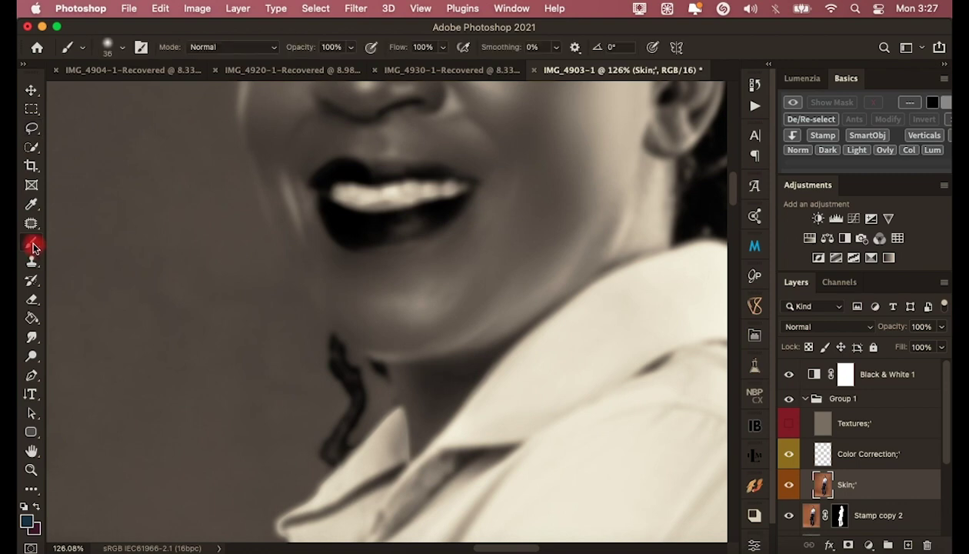
right_click(32, 244)
click(86, 281)
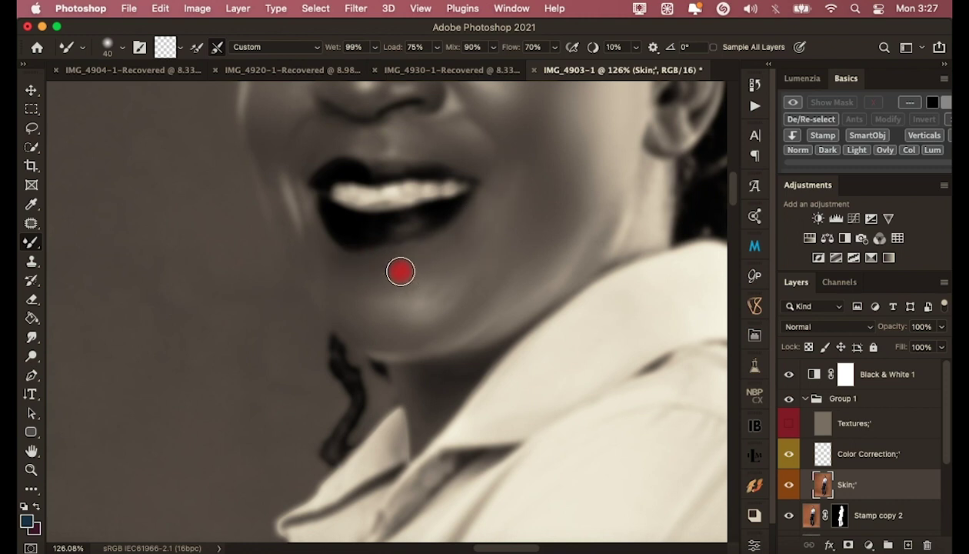
key(bracketright)
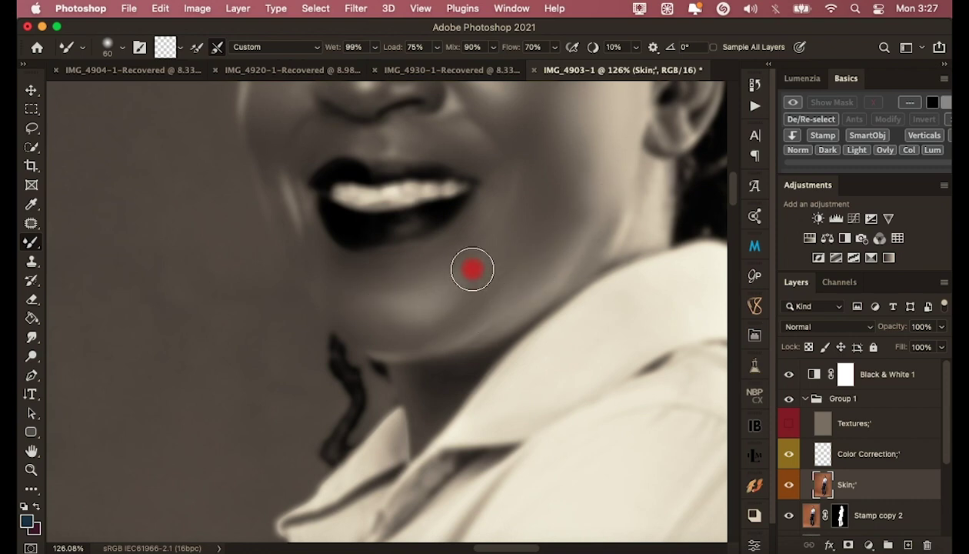
scroll(471, 268, up, 5)
scroll(590, 271, up, 2)
mouse_move(499, 310)
mouse_down()
mouse_move(300, 354)
mouse_move(409, 389)
mouse_move(341, 329)
mouse_up()
mouse_move(406, 292)
mouse_down()
mouse_move(404, 235)
mouse_move(538, 244)
mouse_move(447, 181)
mouse_up()
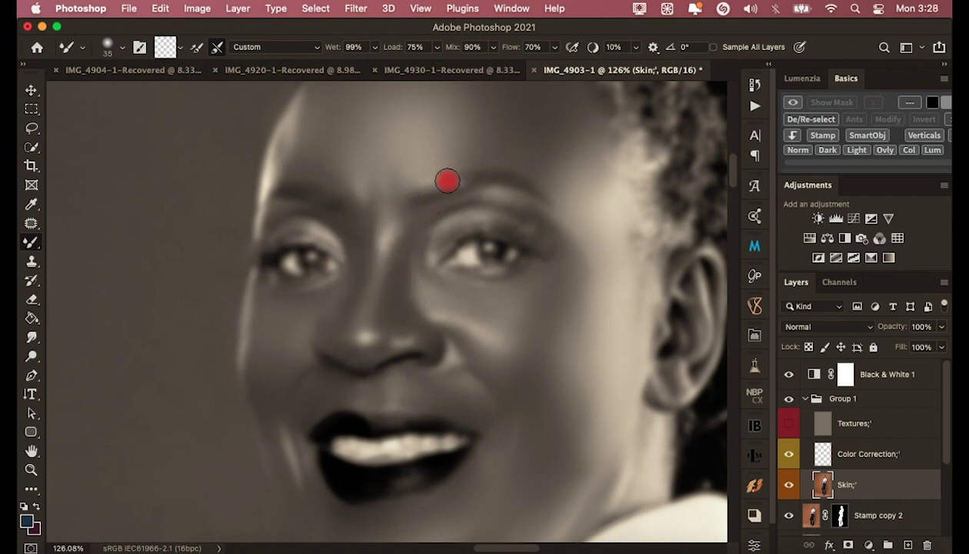
Rotate the canvas view and blend the nose bridge again with the Mixer Brush.
scroll(339, 206, up, 3)
scroll(301, 181, up, 5)
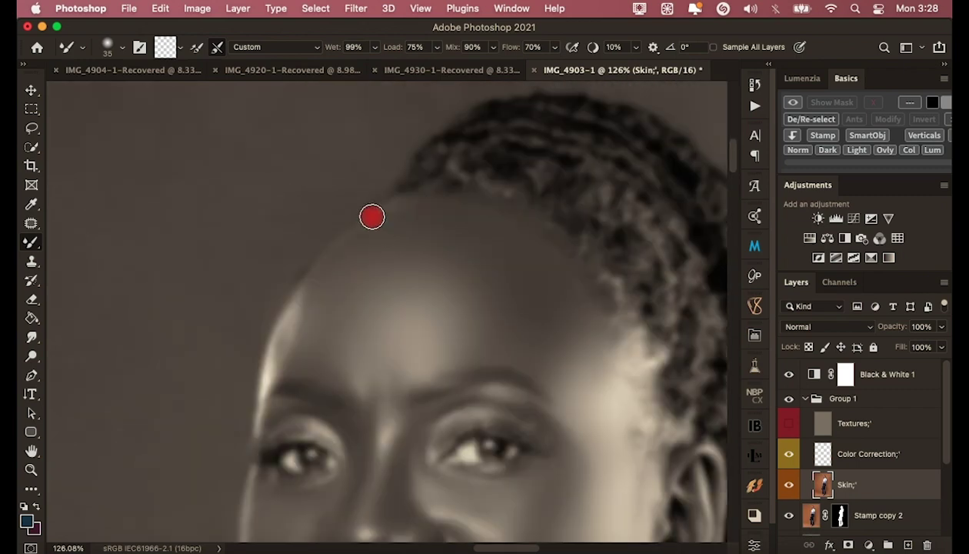
scroll(556, 222, down, 6)
scroll(625, 231, down, 5)
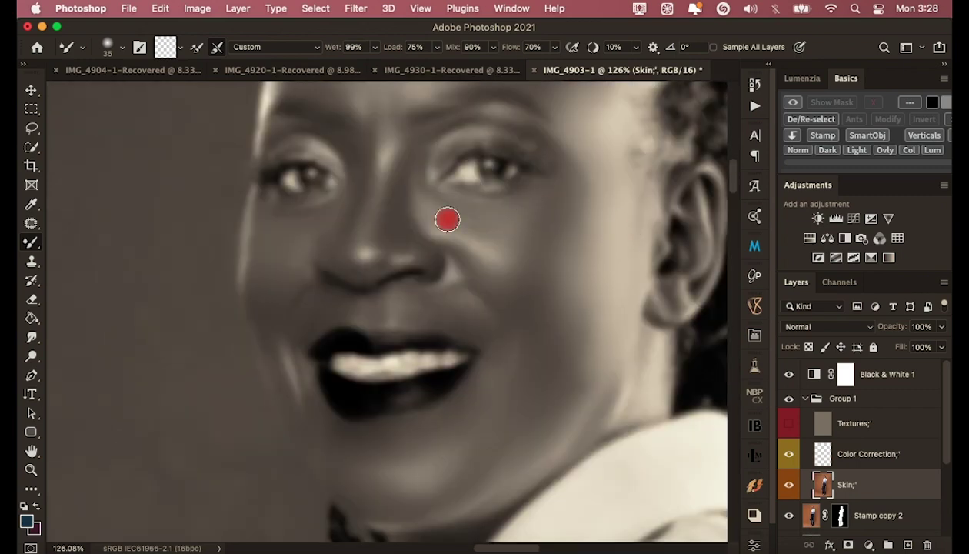
scroll(492, 231, down, 2)
scroll(461, 231, down, 2)
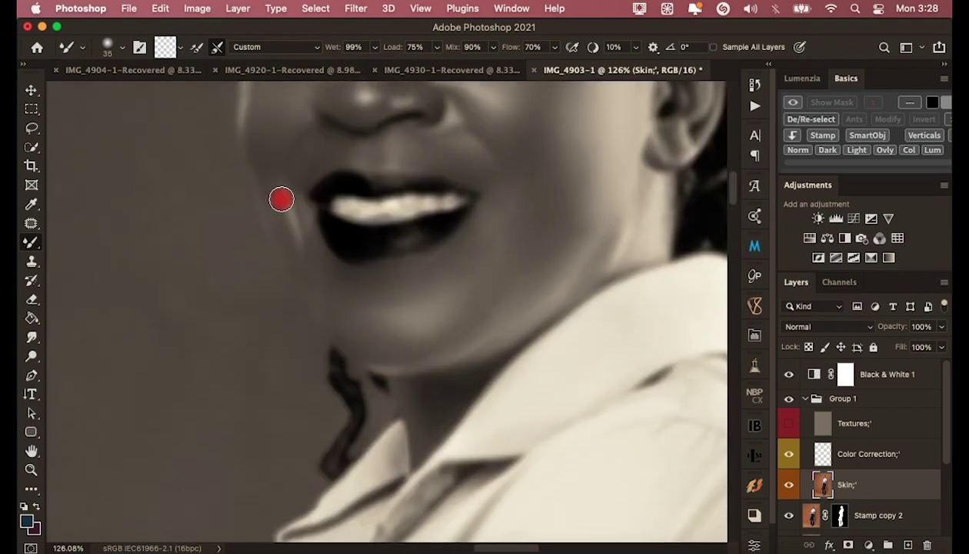
scroll(375, 150, up, 3)
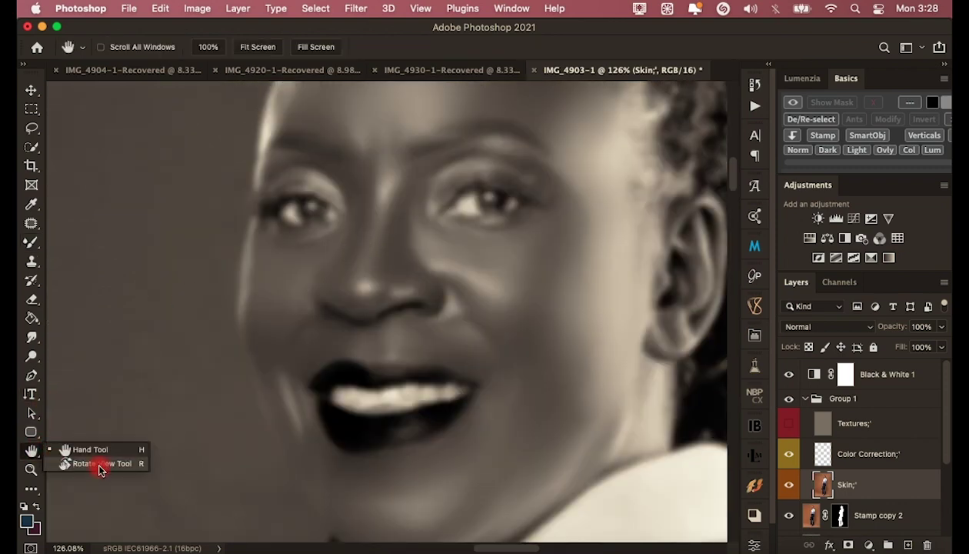
drag(34, 450, 102, 463)
drag(371, 148, 502, 259)
key(b)
mouse_move(410, 287)
mouse_down()
mouse_move(501, 275)
mouse_move(424, 275)
mouse_up()
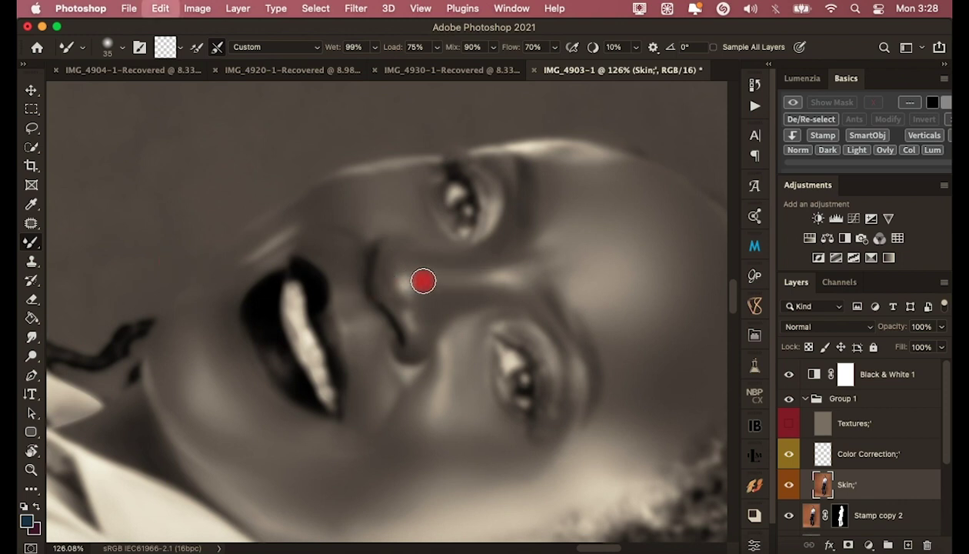
mouse_move(424, 279)
mouse_down()
mouse_move(500, 275)
mouse_move(476, 278)
mouse_up()
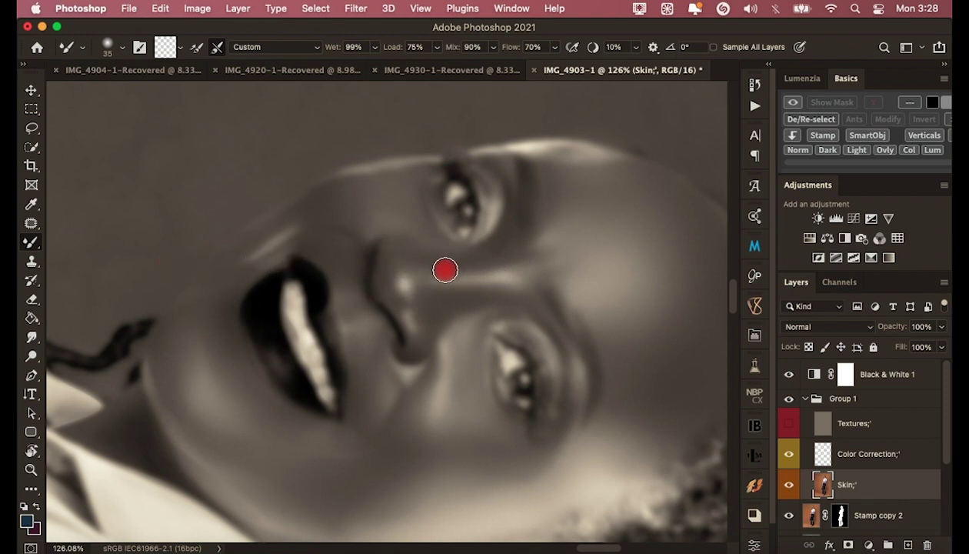
scroll(445, 269, down, 5)
scroll(476, 292, down, 1)
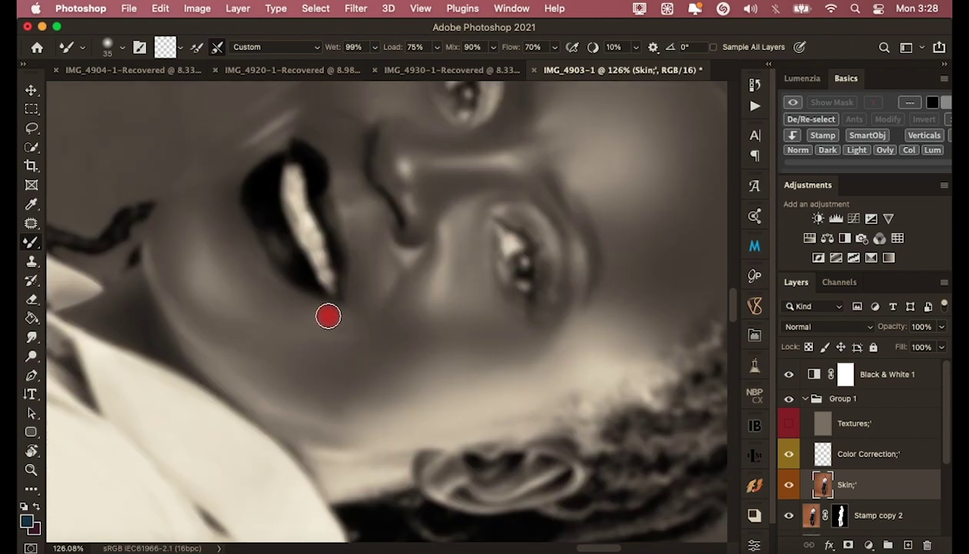
Hide the Black & White 1 layer and reset the view rotation to upright.
click(788, 374)
scroll(476, 385, down, 2)
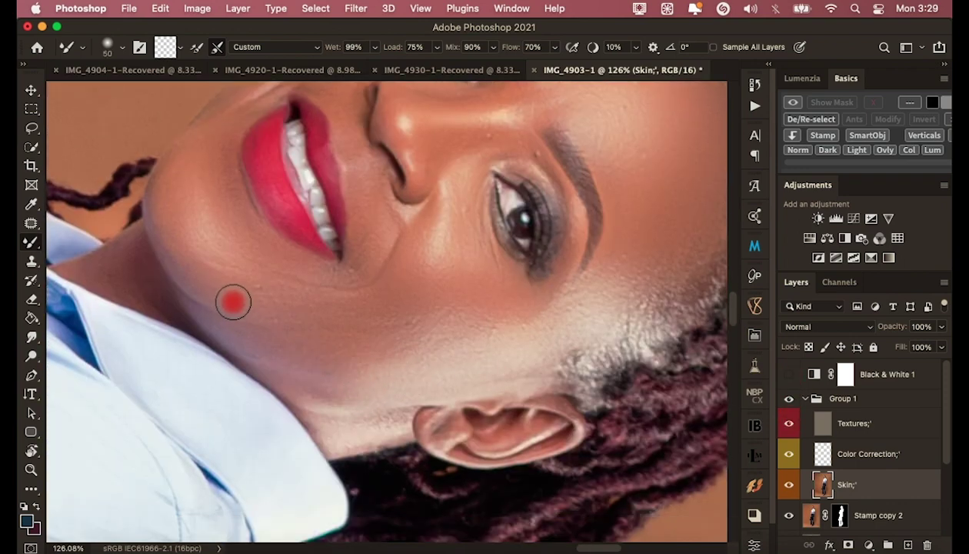
scroll(167, 217, up, 8)
key(z)
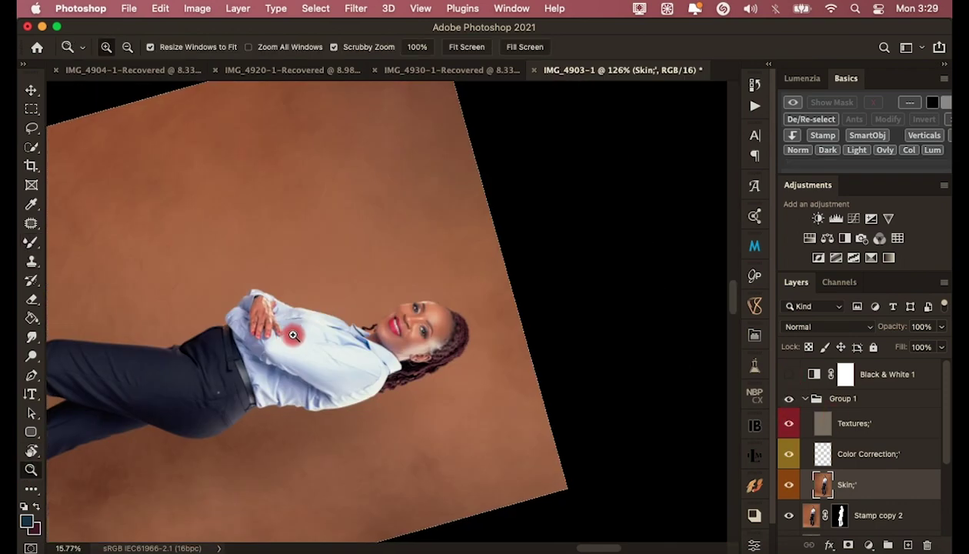
click(31, 451)
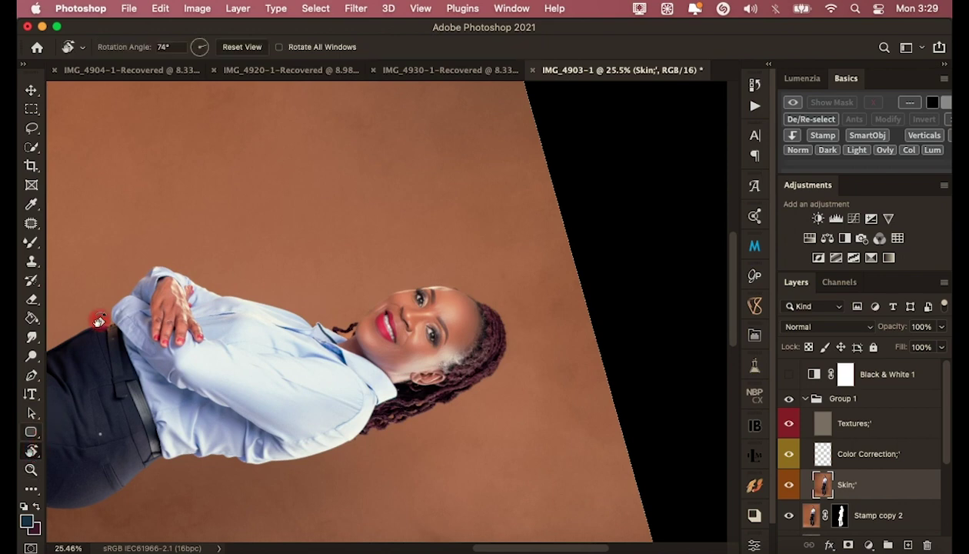
click(241, 47)
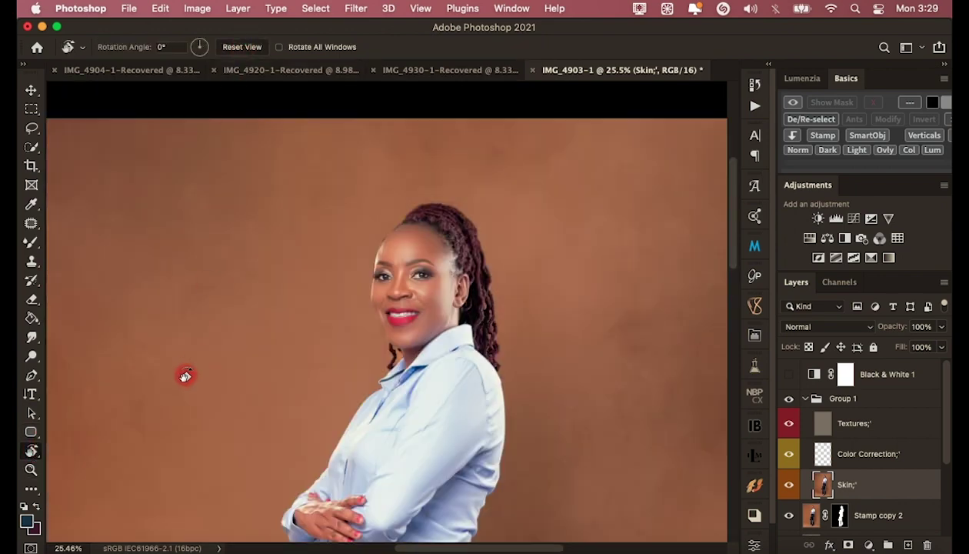
Zoom in on the face and toggle Group 1 off and on to compare the retouching.
click(31, 469)
alt+click(327, 349)
click(477, 136)
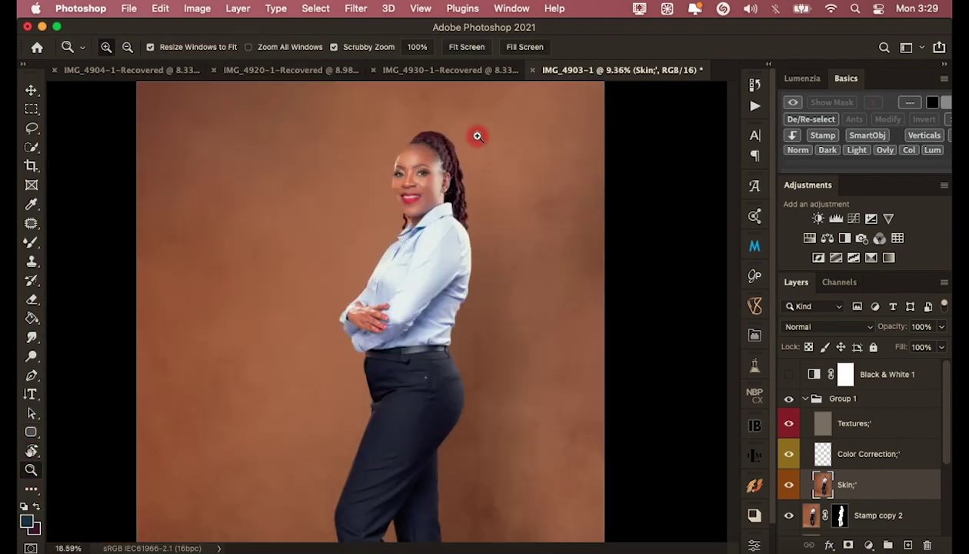
mouse_move(476, 136)
mouse_down()
mouse_move(498, 133)
mouse_move(472, 122)
mouse_up()
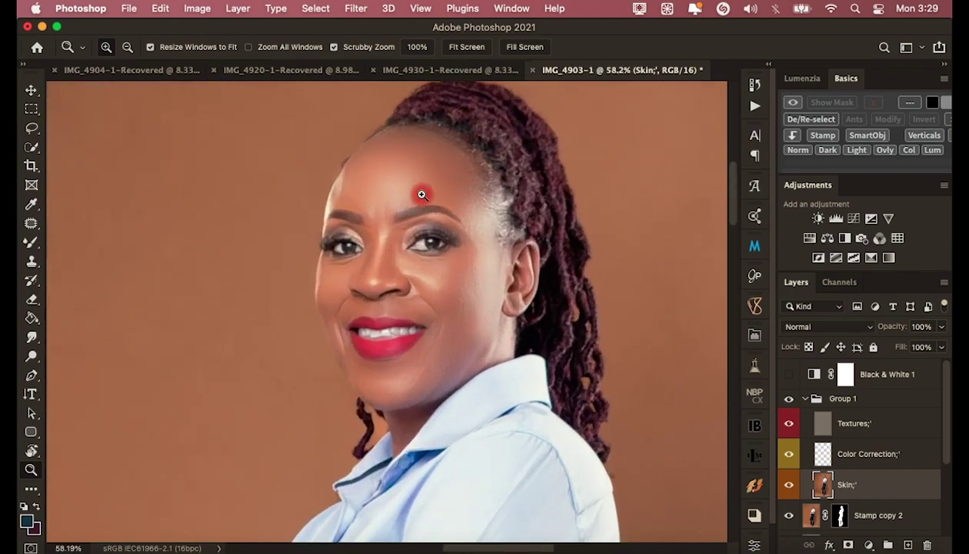
drag(422, 195, 434, 162)
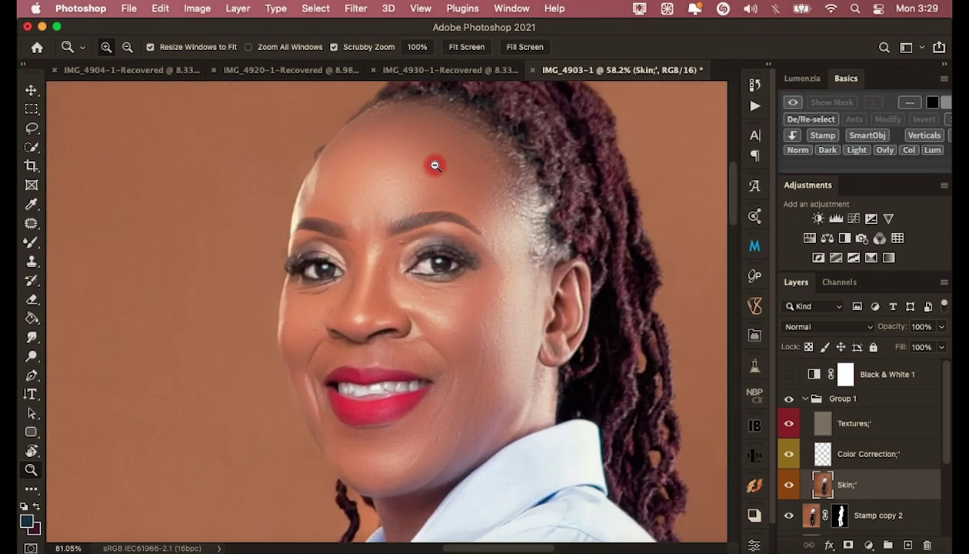
click(787, 399)
click(788, 400)
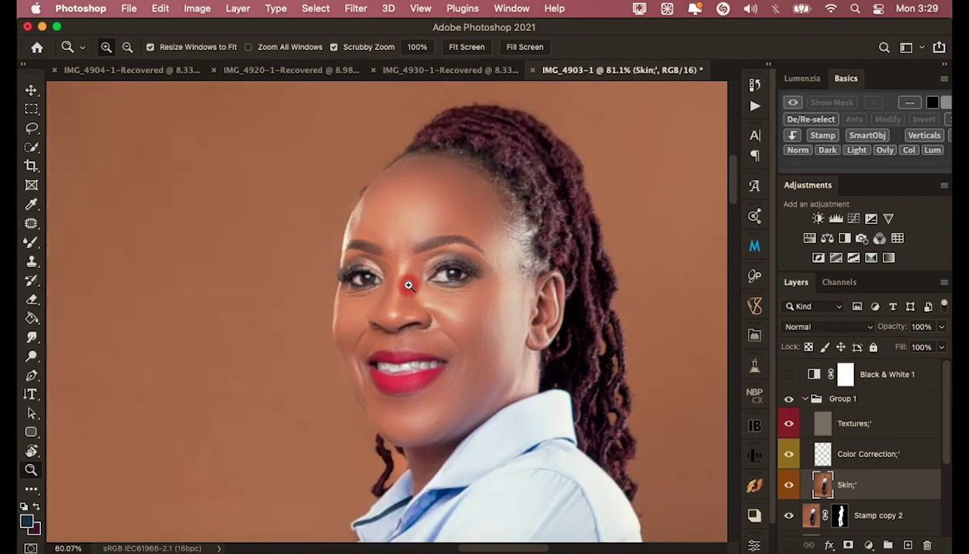
drag(407, 285, 504, 385)
Lasso the skin of both ankles.
key(l)
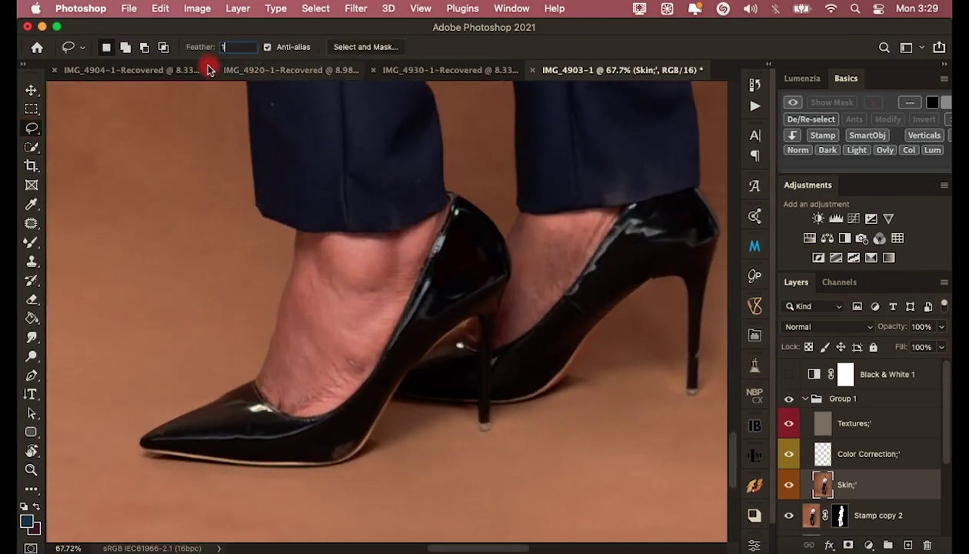
mouse_move(307, 233)
mouse_down()
mouse_move(386, 323)
mouse_move(304, 235)
mouse_up()
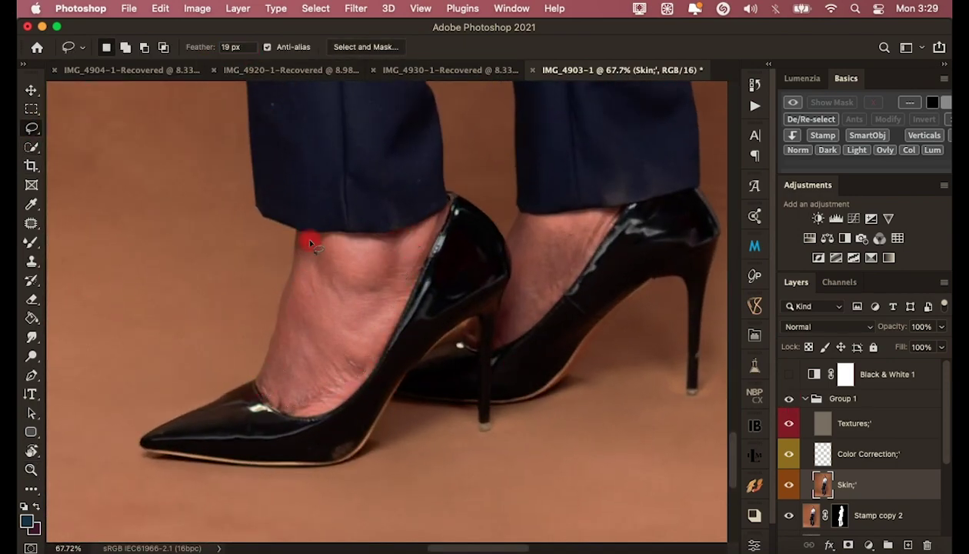
mouse_move(530, 218)
mouse_down()
mouse_move(559, 218)
mouse_move(500, 328)
mouse_move(506, 322)
mouse_up()
Apply Gaussian Blur to the ankle selection and fade it to about 77% opacity.
click(160, 9)
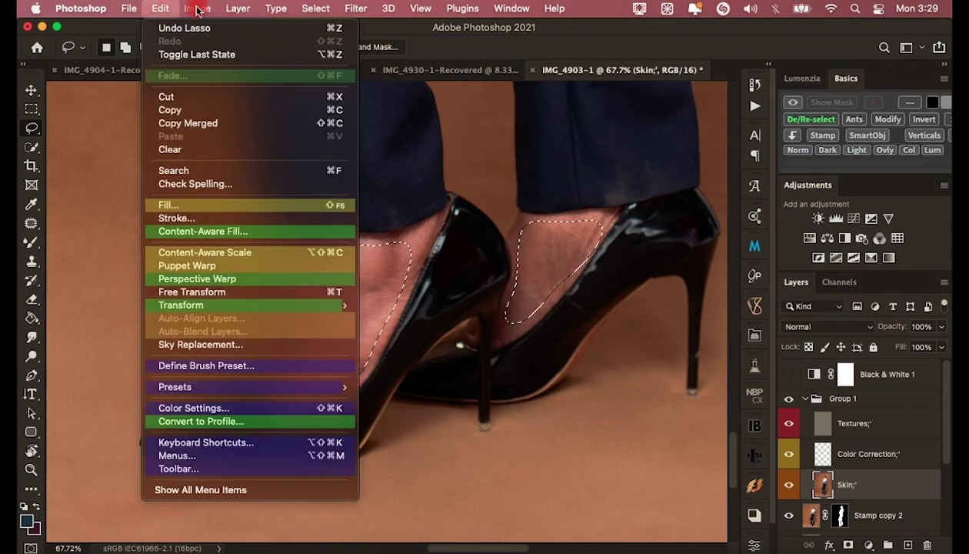
click(218, 79)
click(161, 9)
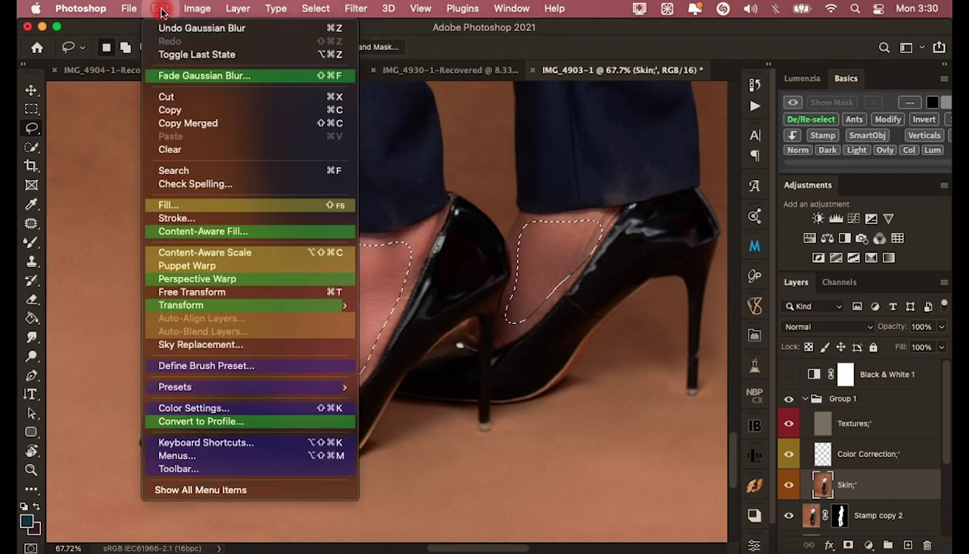
click(204, 76)
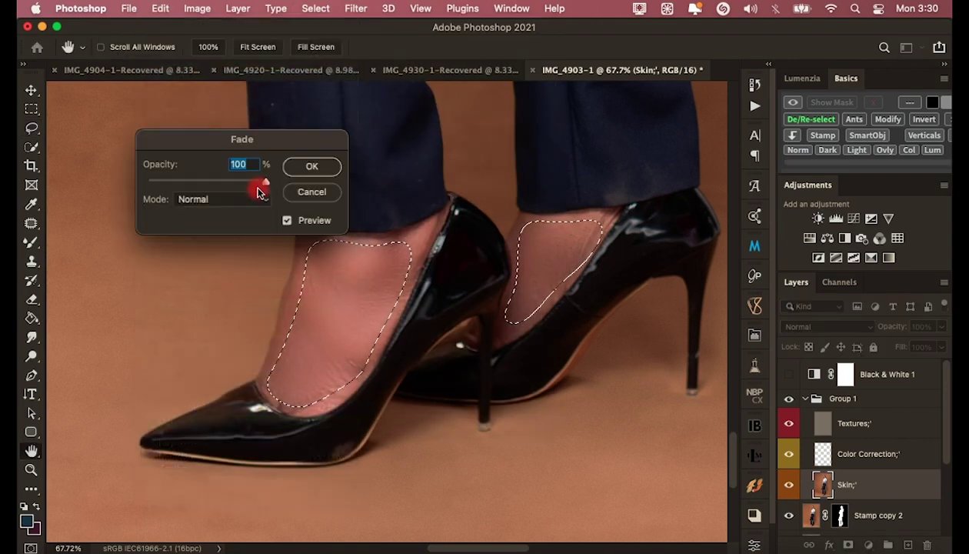
drag(261, 183, 245, 185)
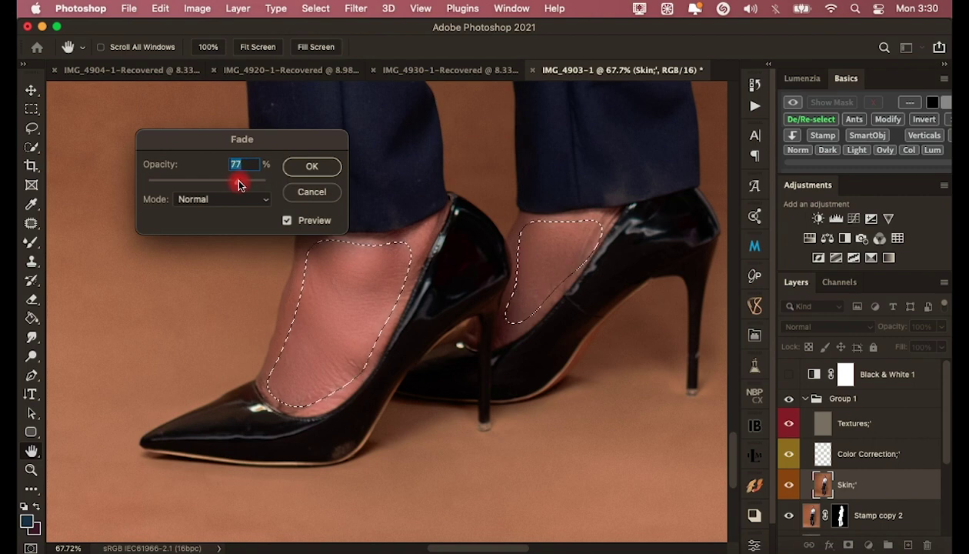
click(312, 166)
Clear the selection and begin blending the ankle skin with the Mixer Brush.
key(l)
key(super+d)
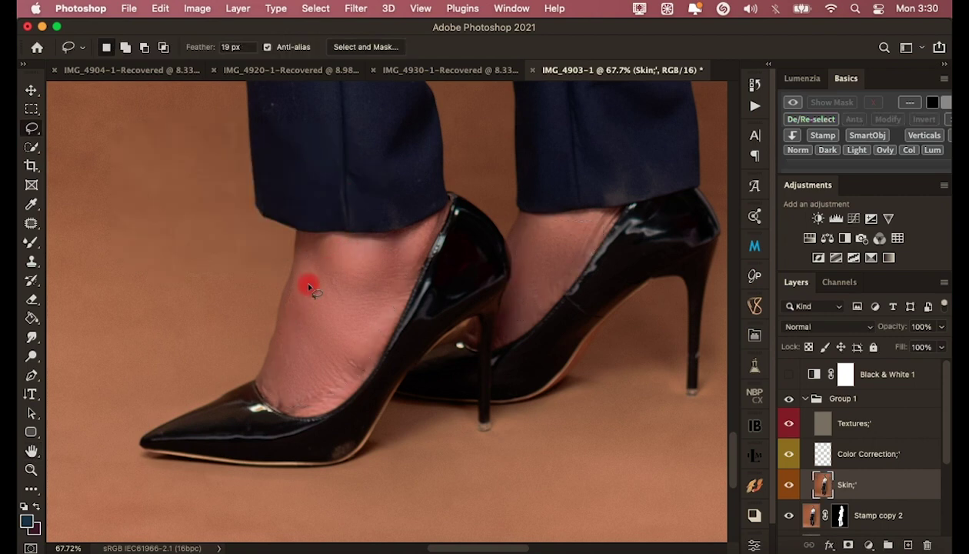
click(32, 242)
click(358, 363)
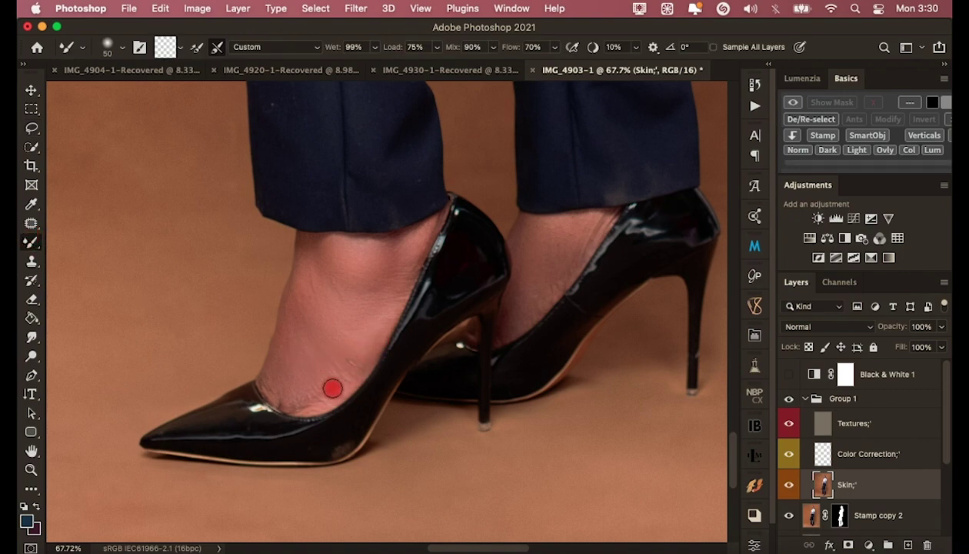
Smooth the skin along the ankle, heel and shoe edge with the Mixer Brush.
drag(354, 375, 281, 400)
click(501, 333)
click(31, 469)
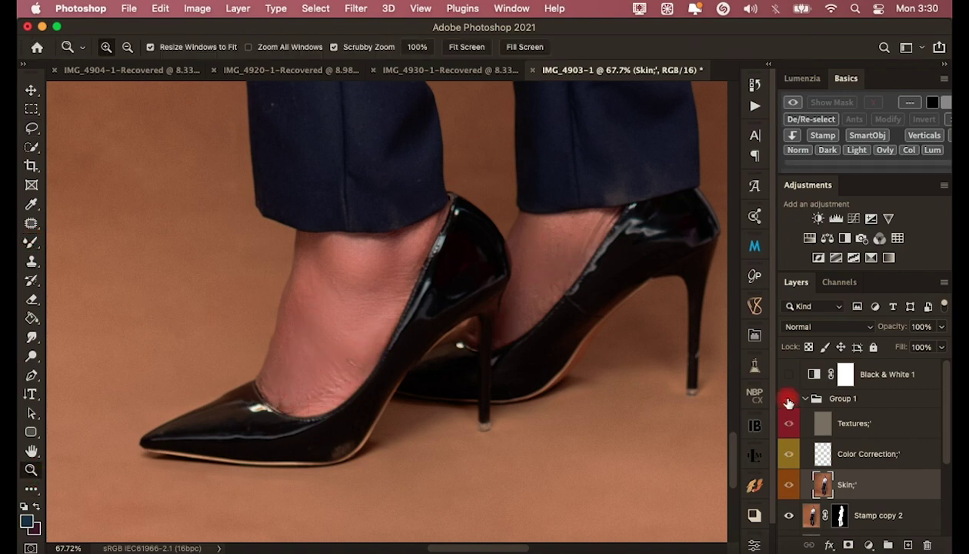
alt+click(218, 442)
click(377, 492)
key(b)
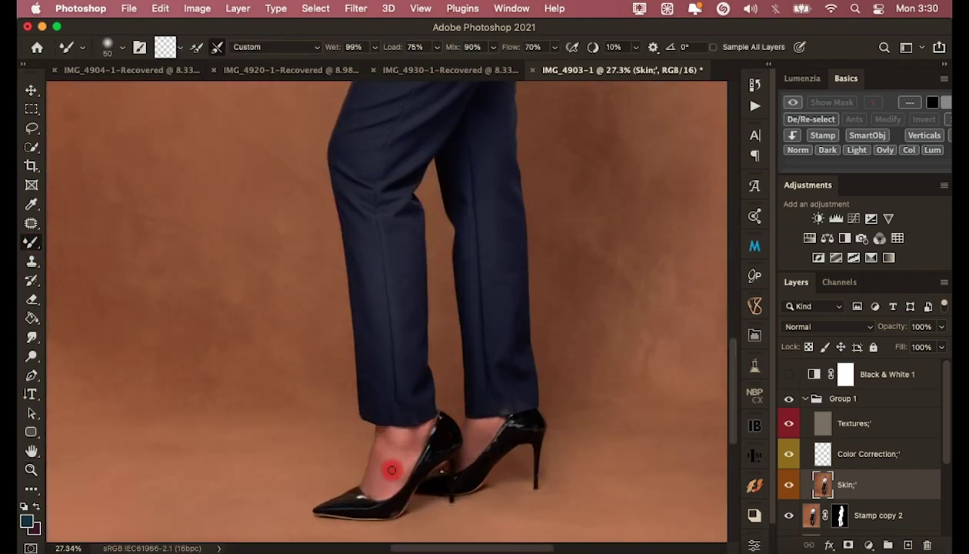
drag(385, 460, 386, 485)
Zoom in closely on the woman's face.
key(z)
alt+click(305, 426)
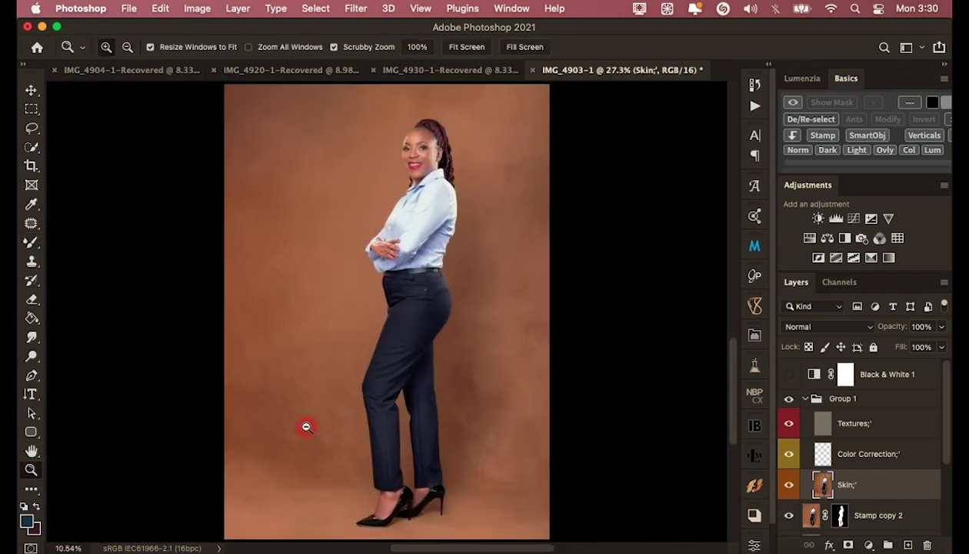
drag(532, 164, 532, 173)
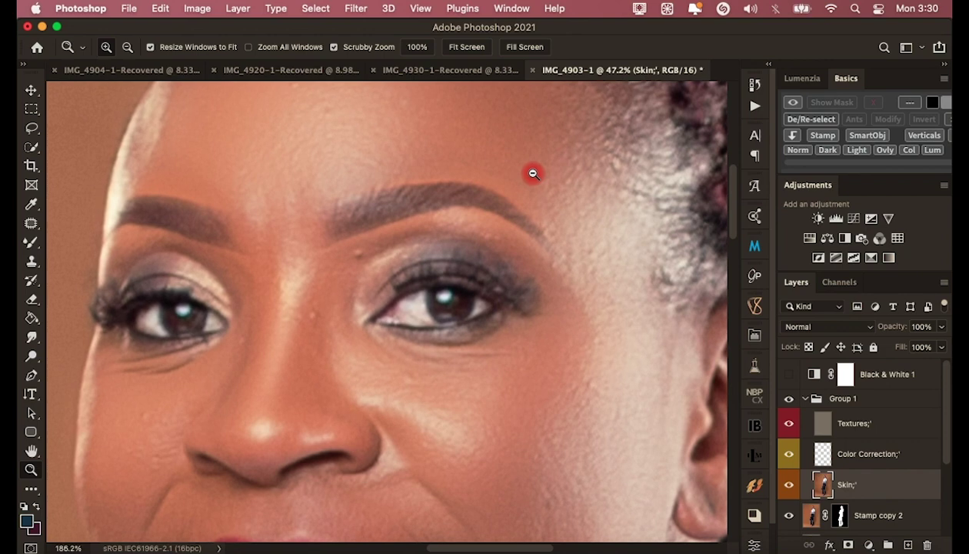
On the Textures layer, clone-stamp over blemishes on the nose bridge and upper eyelid.
click(889, 423)
click(32, 261)
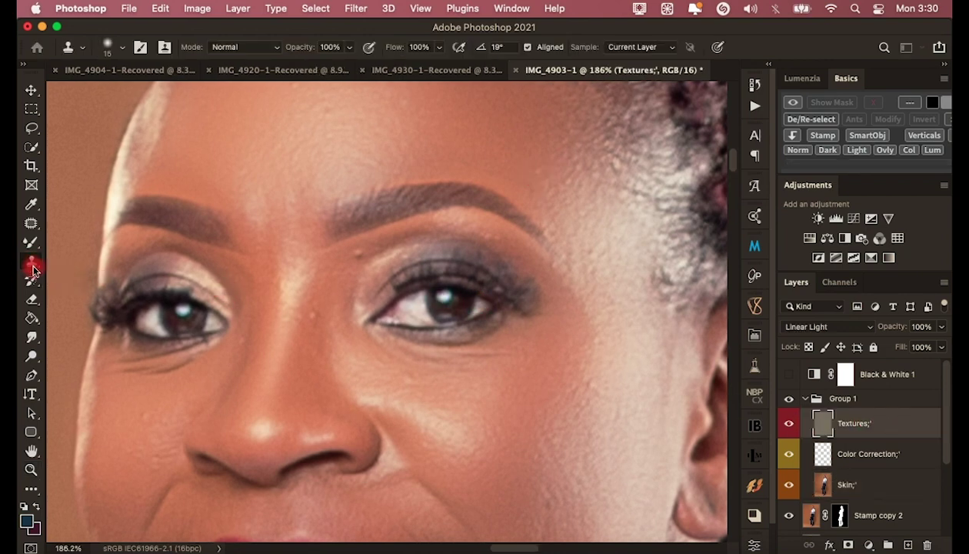
click(300, 336)
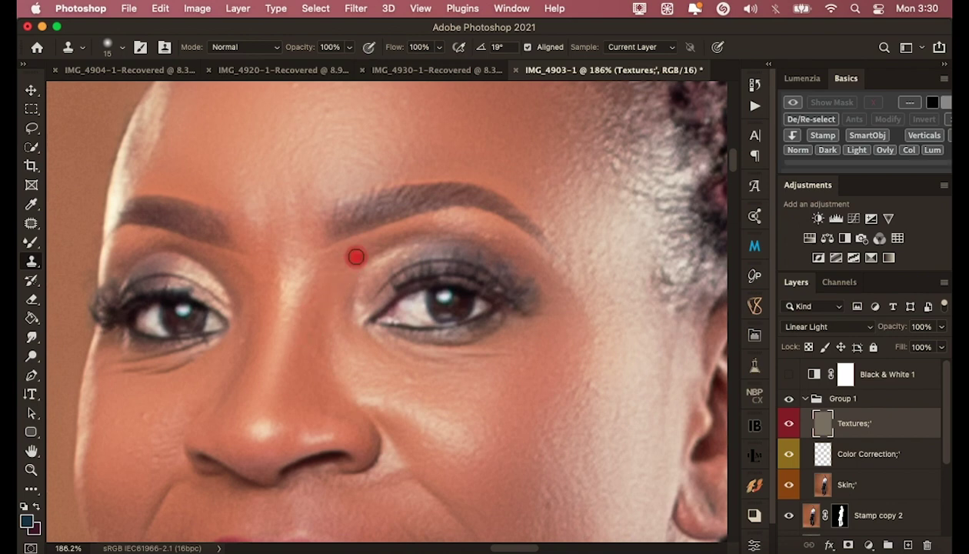
click(402, 252)
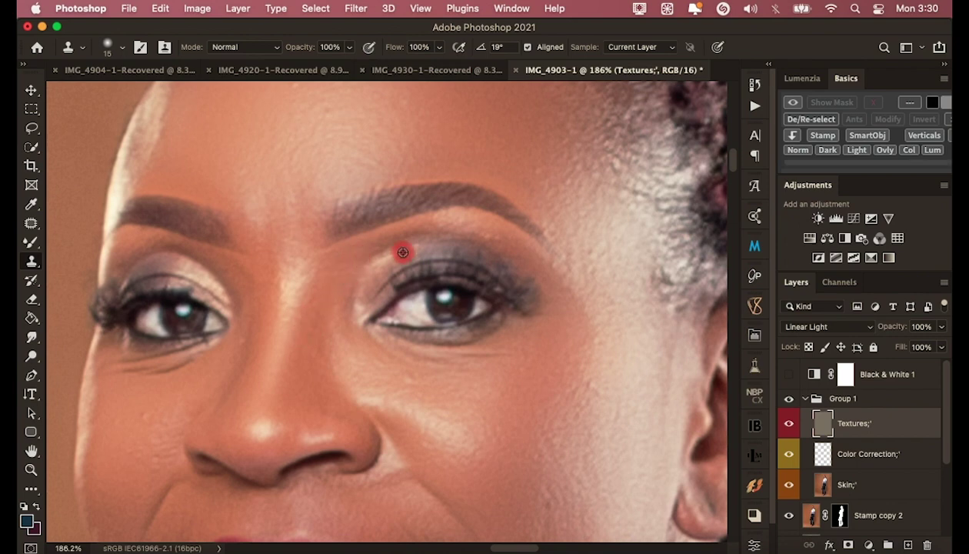
Zoom out to the whole photo and collapse Group 1.
scroll(140, 411, down, 2)
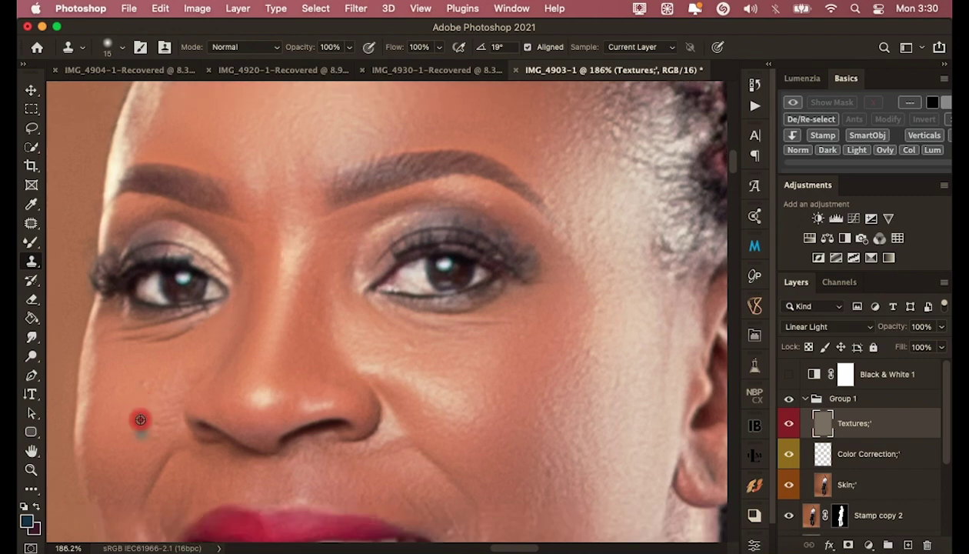
scroll(497, 346, down, 5)
scroll(420, 268, down, 2)
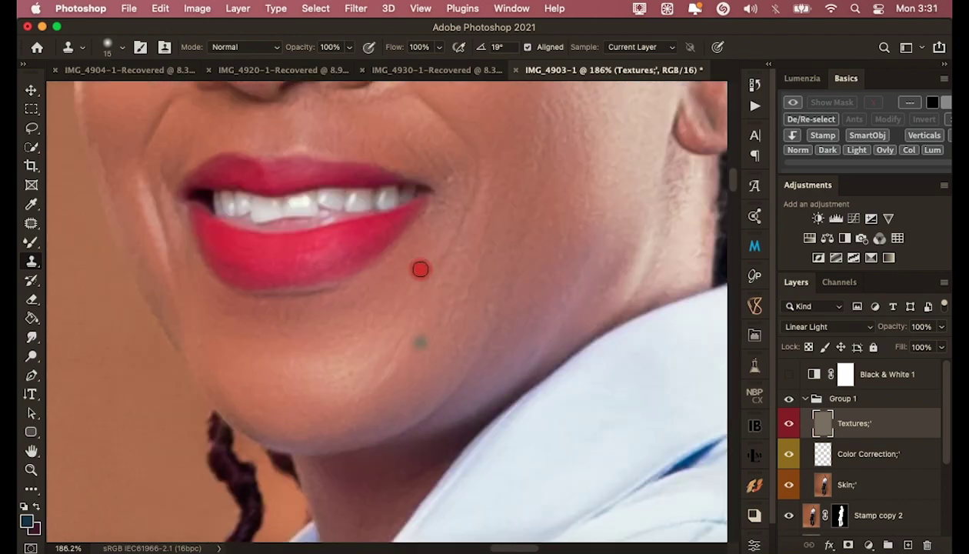
key(z)
scroll(346, 341, down, 3)
mouse_move(346, 341)
mouse_down()
mouse_move(461, 283)
mouse_move(411, 259)
mouse_move(508, 234)
mouse_move(396, 179)
mouse_move(491, 133)
mouse_move(399, 175)
mouse_move(479, 120)
mouse_up()
click(804, 398)
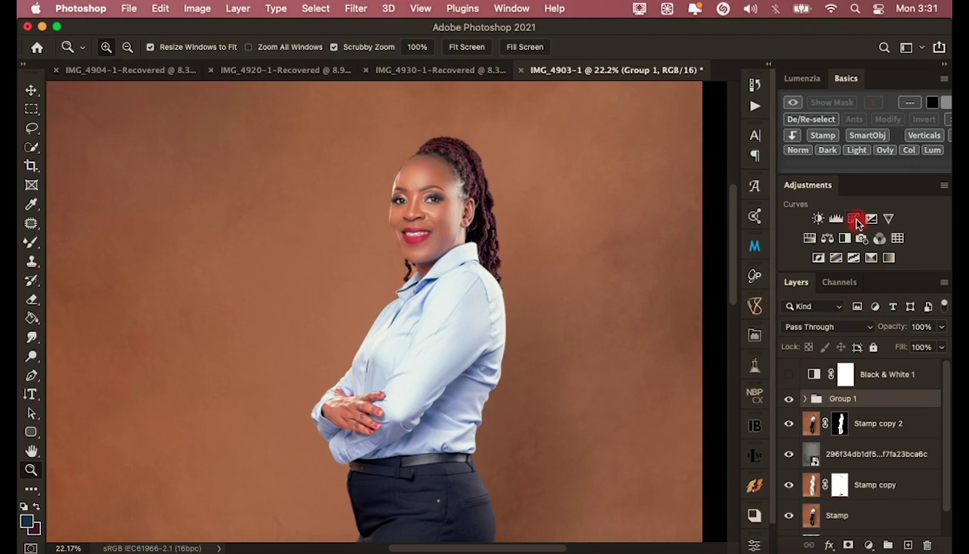
Add a Curves adjustment using the CYNTHIA POP1 preset.
click(856, 220)
click(665, 330)
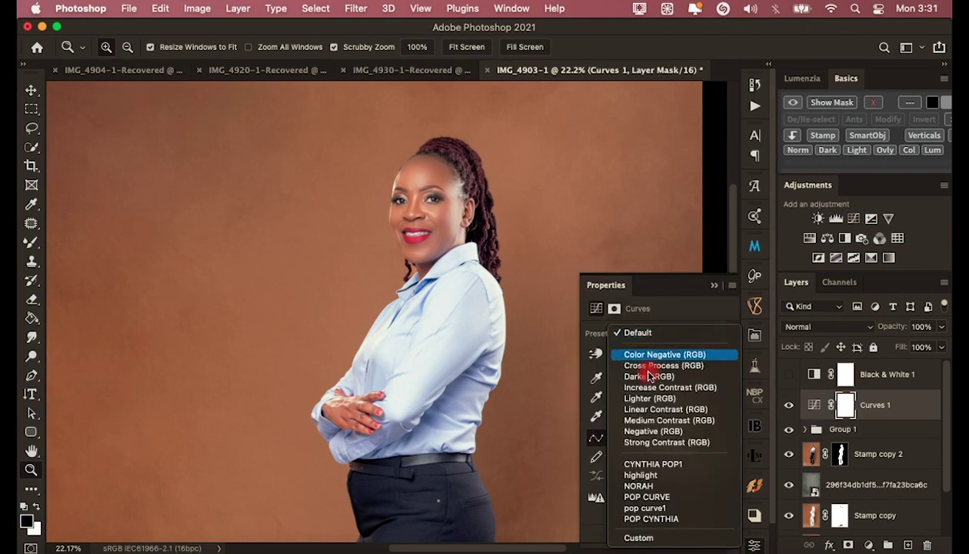
click(653, 464)
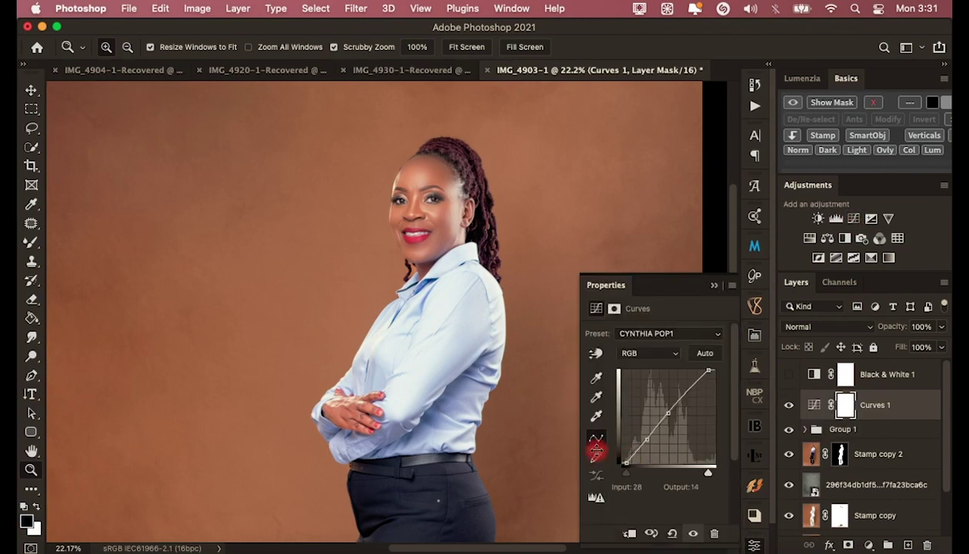
click(715, 286)
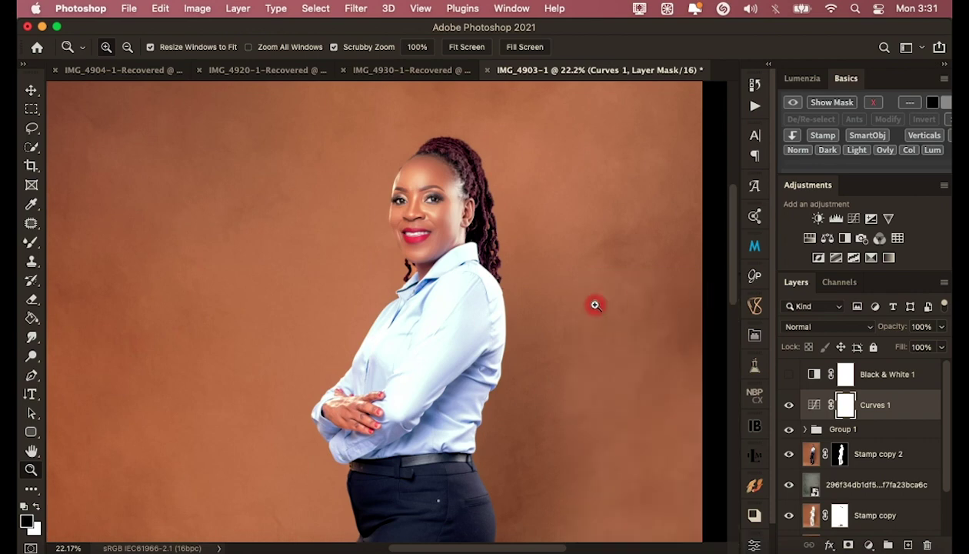
Toggle the Curves layer on and off to compare, adjusting the zoom on the portrait.
mouse_move(552, 311)
mouse_down()
mouse_move(478, 285)
mouse_move(495, 266)
mouse_move(474, 266)
mouse_up()
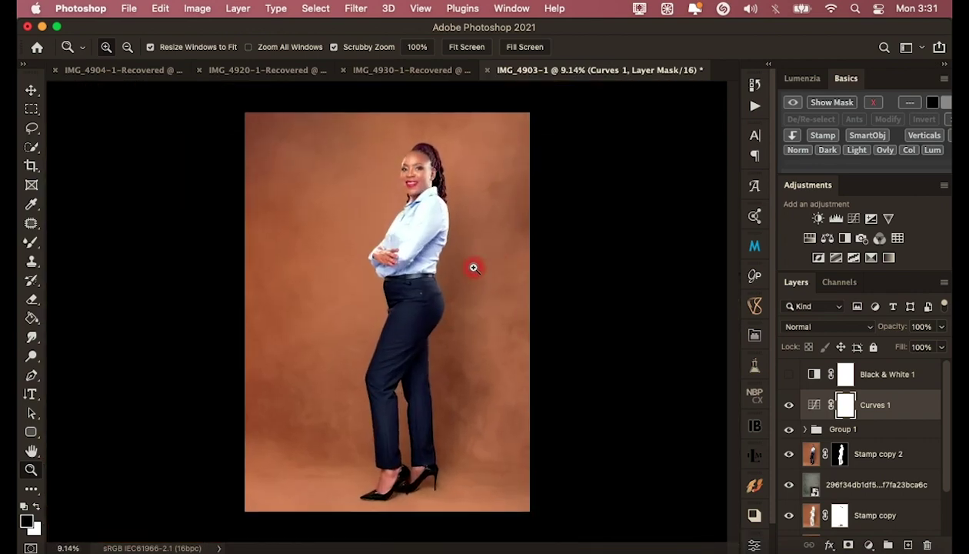
drag(371, 189, 363, 156)
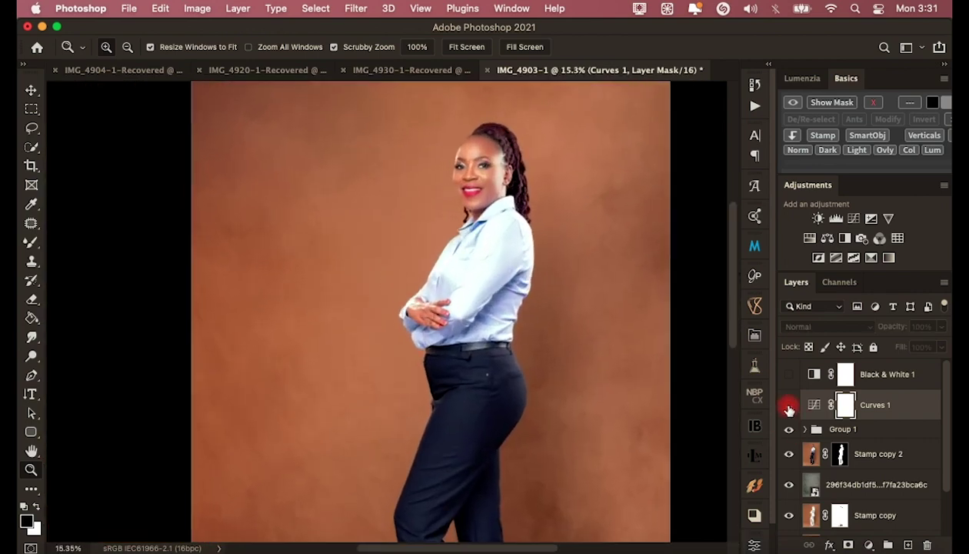
click(789, 409)
click(789, 409)
click(788, 409)
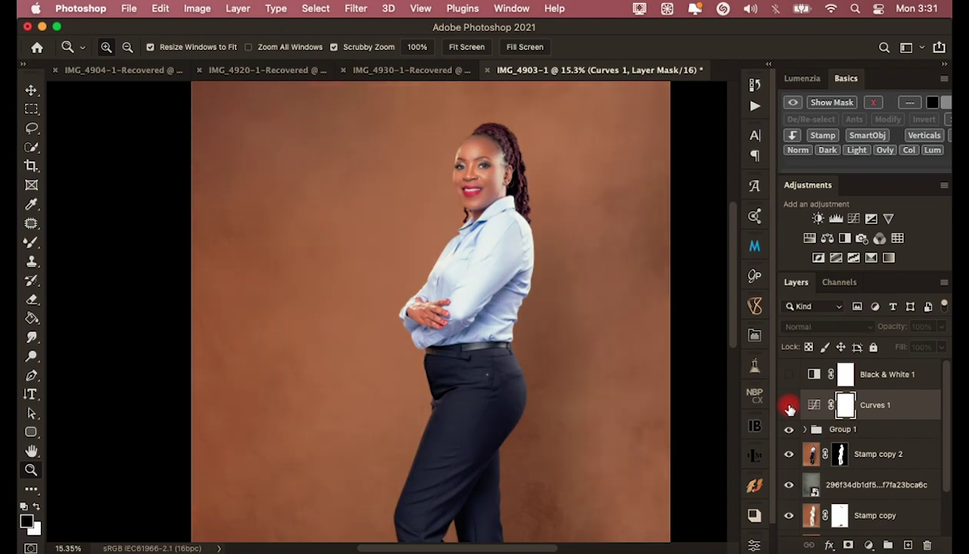
click(789, 409)
drag(539, 135, 489, 134)
Close the IMG_4930 and IMG_4904 documents without saving.
click(208, 70)
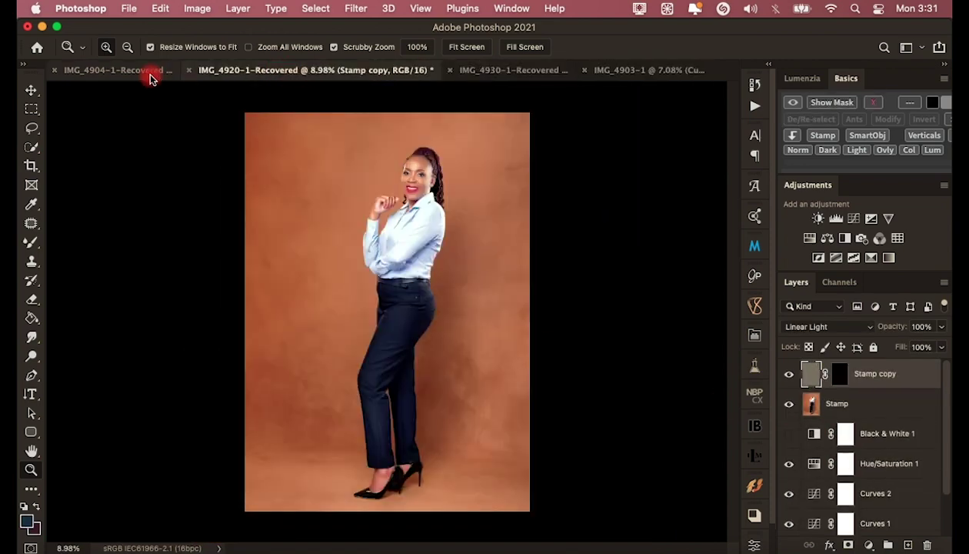
click(653, 70)
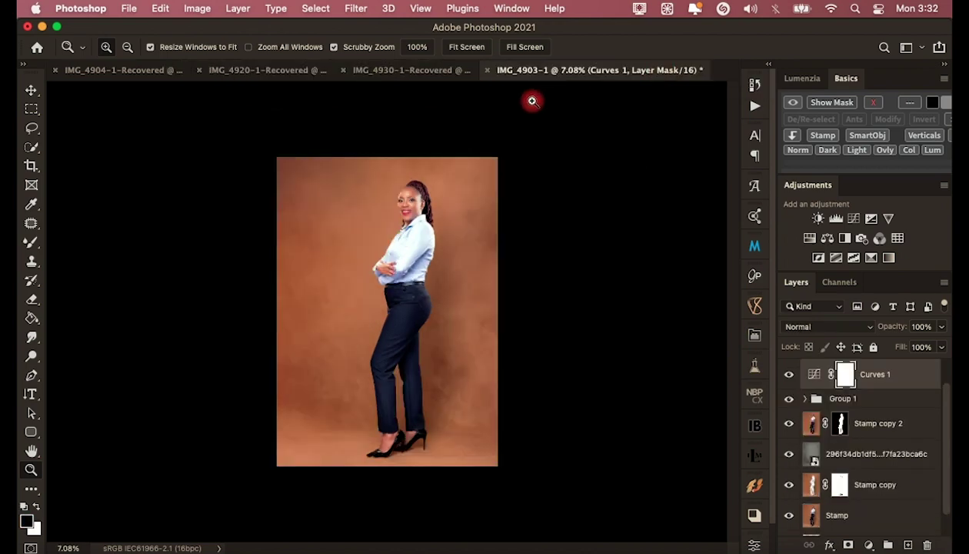
click(384, 70)
click(306, 70)
click(454, 70)
click(193, 70)
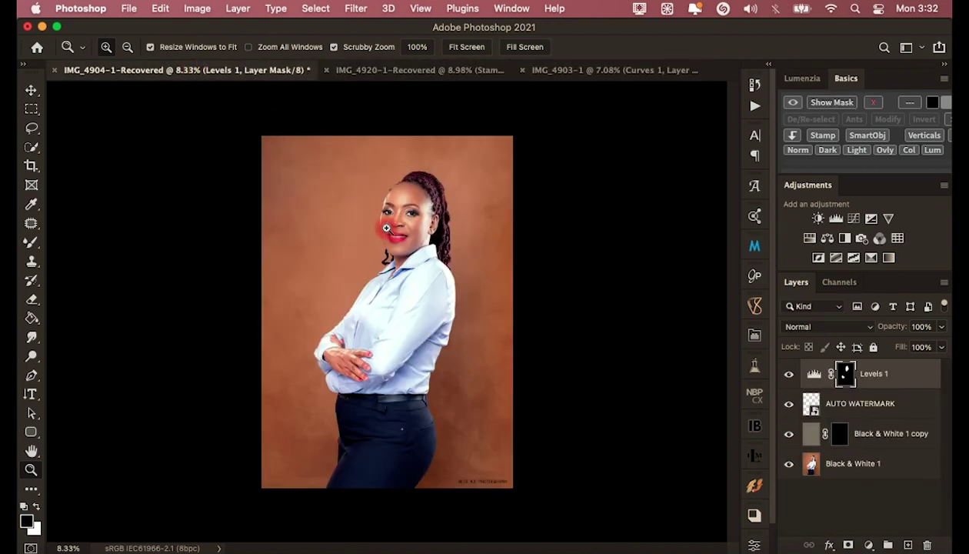
drag(389, 224, 619, 301)
key(super+w)
click(465, 331)
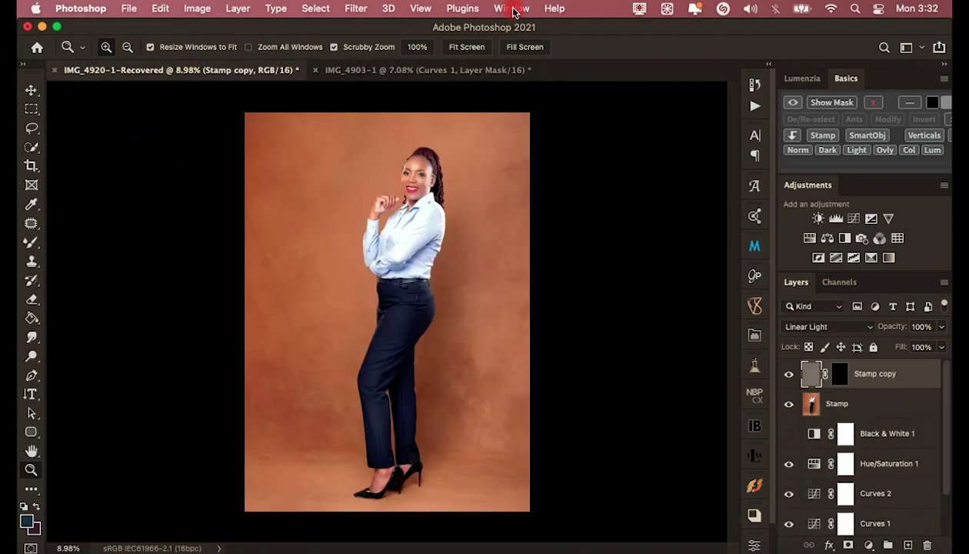
Arrange IMG_4920 and IMG_4903 2-up Vertical side by side.
click(511, 9)
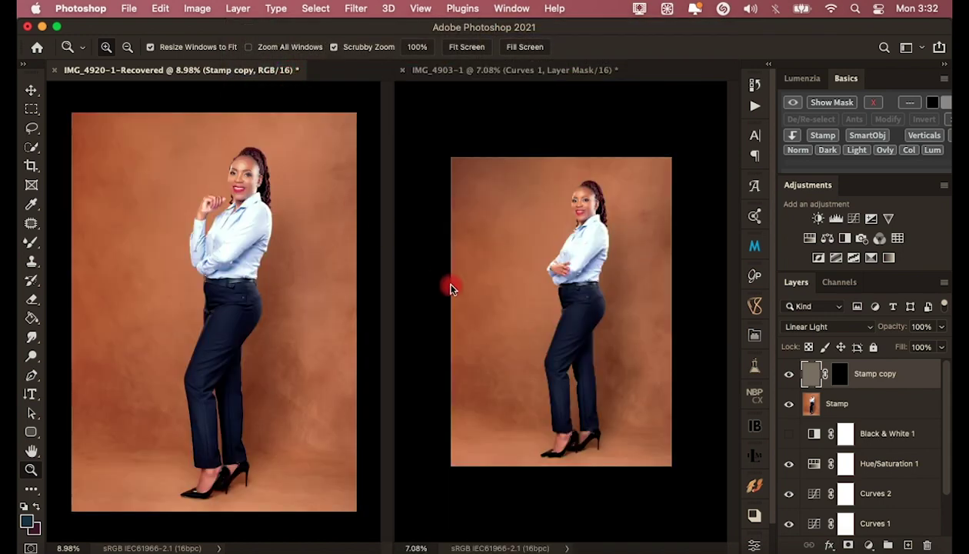
drag(578, 231, 653, 164)
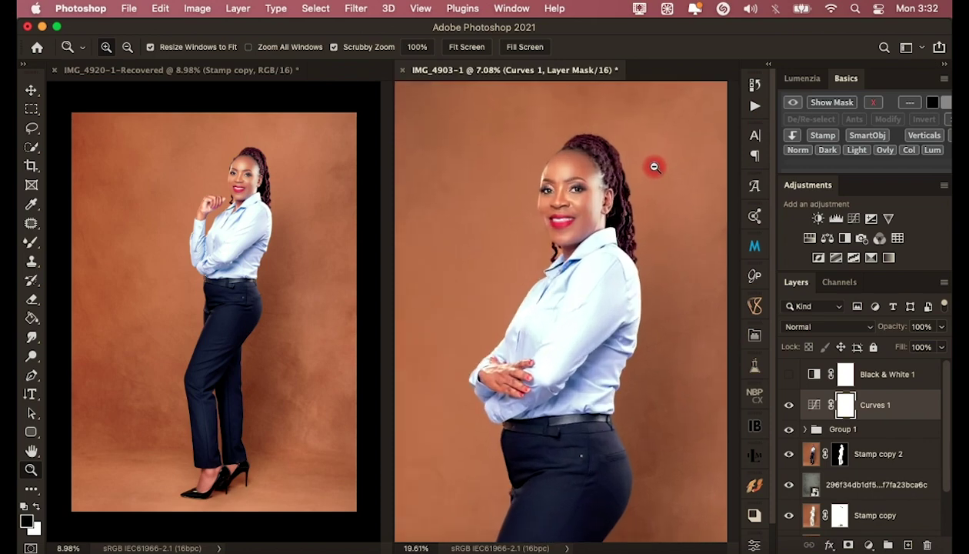
click(270, 249)
Zoom IMG_4920 in on the woman's face.
mouse_move(235, 169)
mouse_down()
mouse_move(286, 138)
mouse_move(320, 137)
mouse_move(301, 138)
mouse_up()
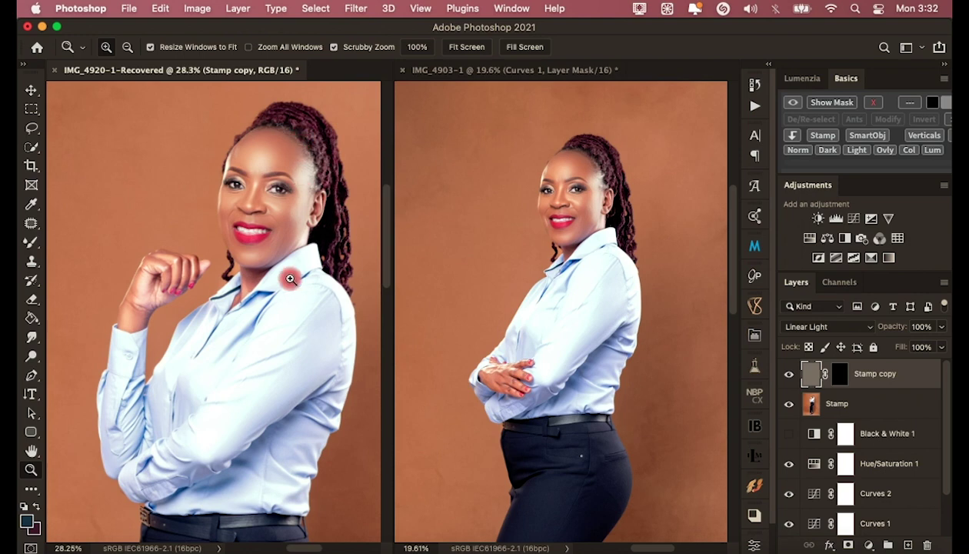
scroll(285, 274, up, 2)
drag(294, 202, 284, 208)
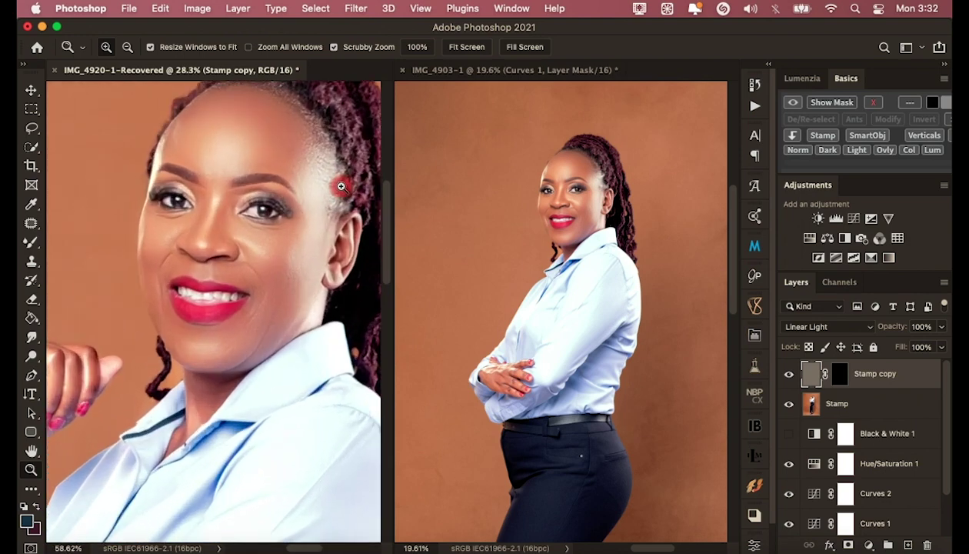
scroll(281, 214, up, 1)
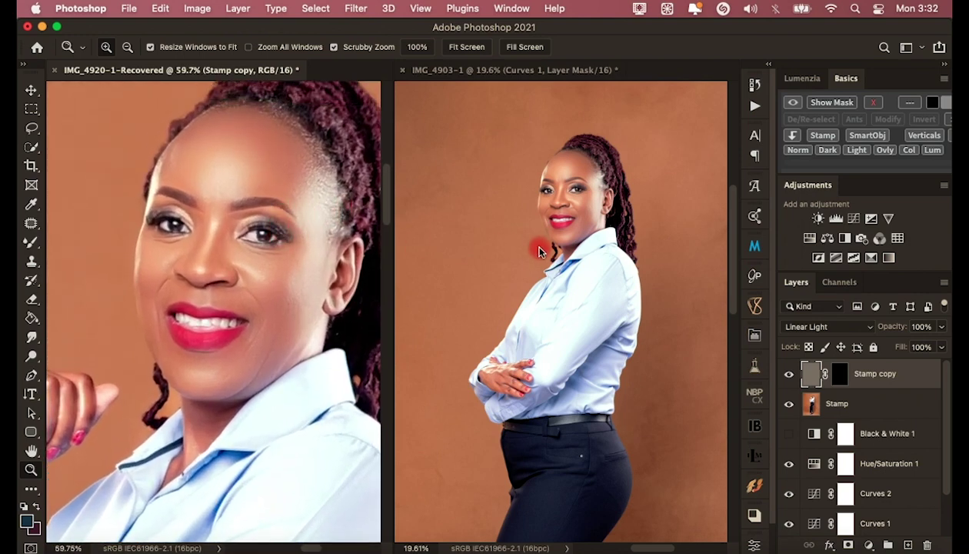
Zoom IMG_4903 to frame the whole head for comparison.
click(598, 193)
drag(595, 184, 664, 166)
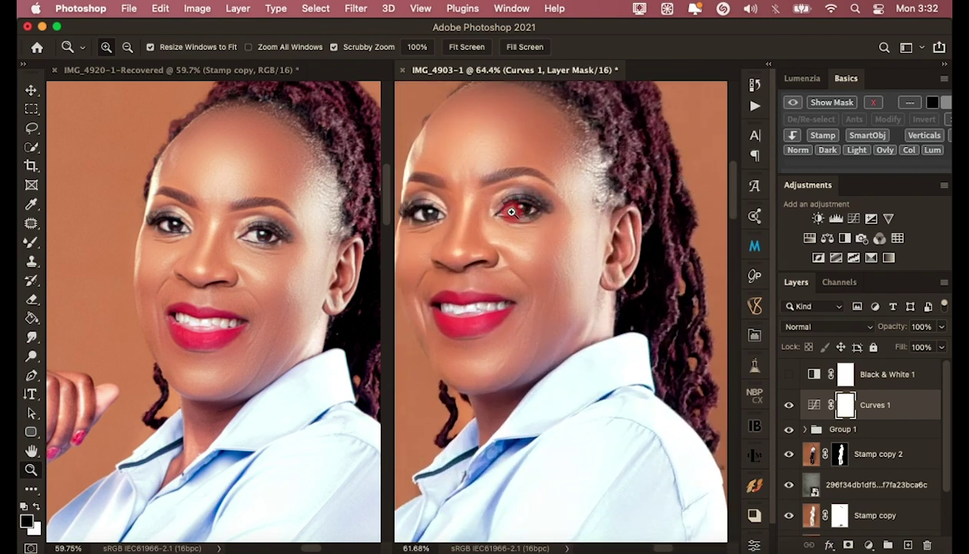
drag(569, 210, 438, 132)
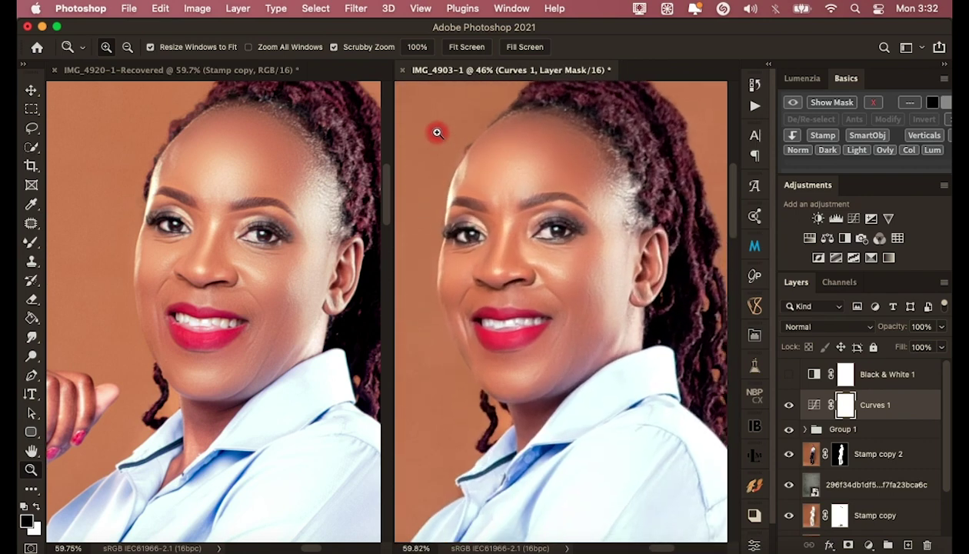
key(ctrl+Tab)
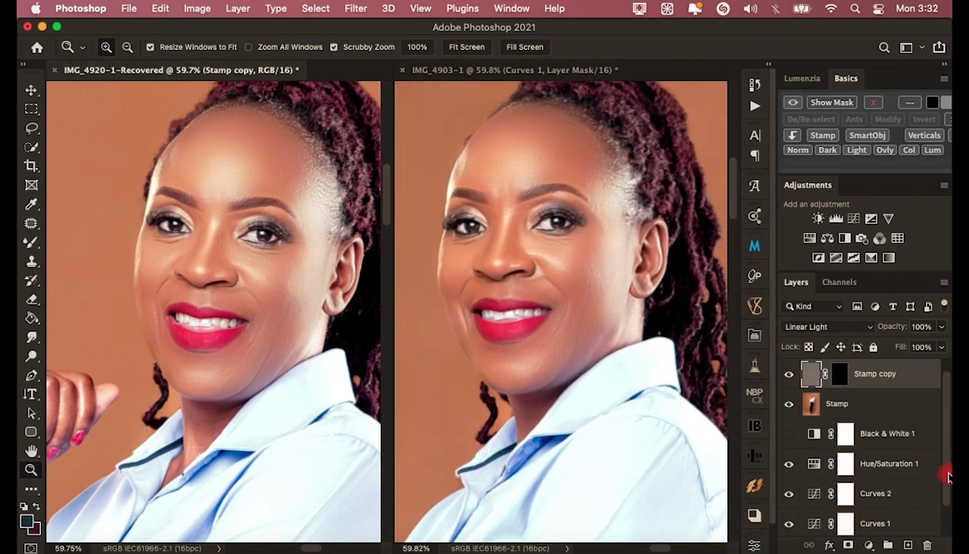
scroll(946, 500, down, 2)
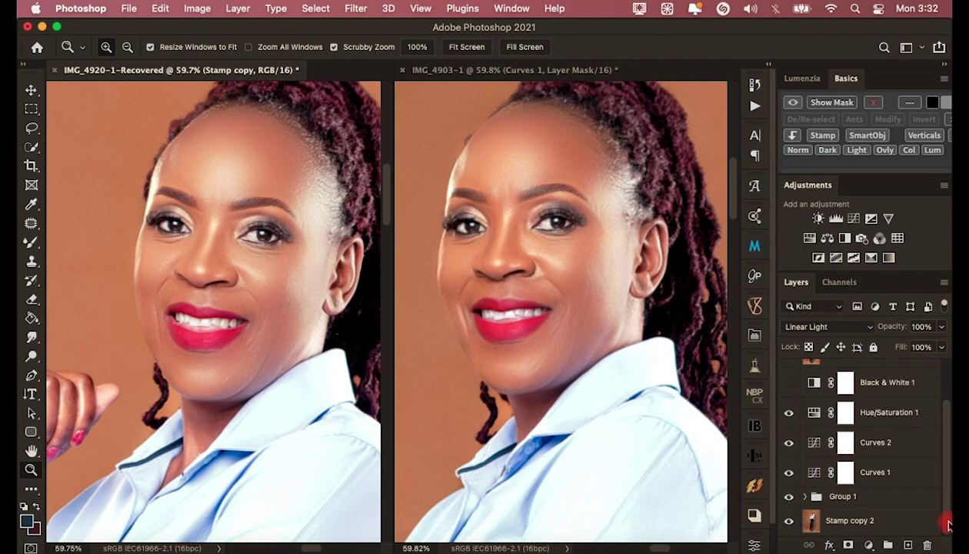
Drag Curves 2 and Hue/Saturation 1 onto the IMG_4903-1 window.
click(897, 447)
shift+click(903, 416)
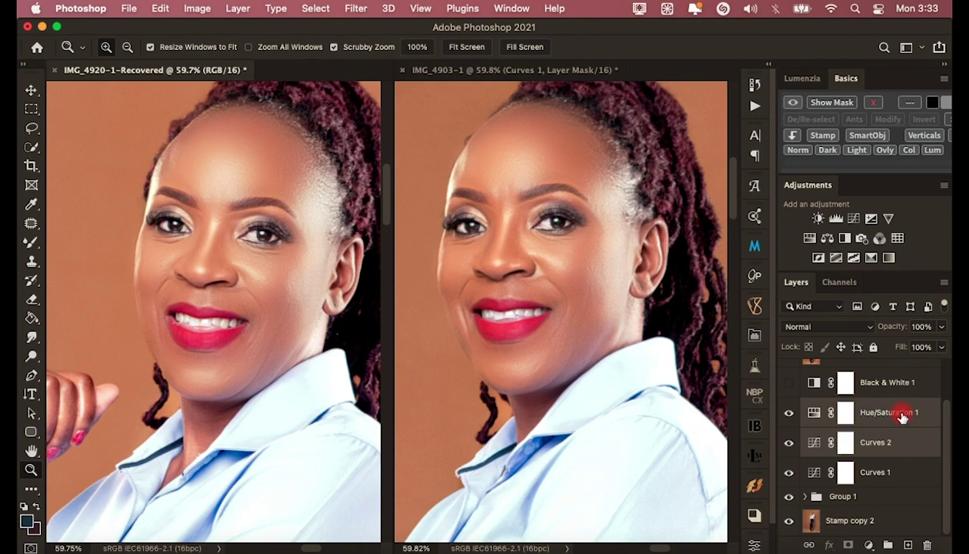
drag(904, 442, 585, 306)
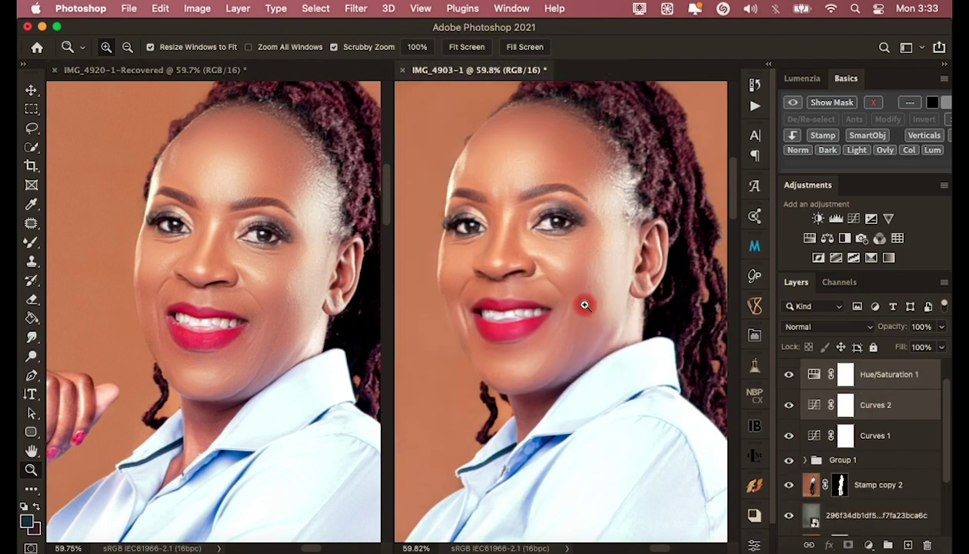
Zoom both portraits out to compare the grades, then back in on the right face.
scroll(594, 339, up, 2)
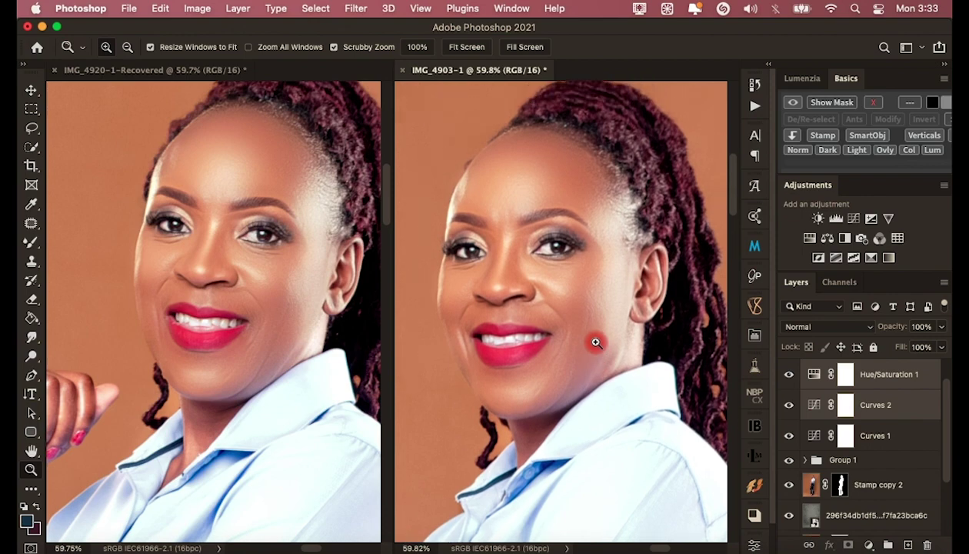
drag(599, 320, 511, 234)
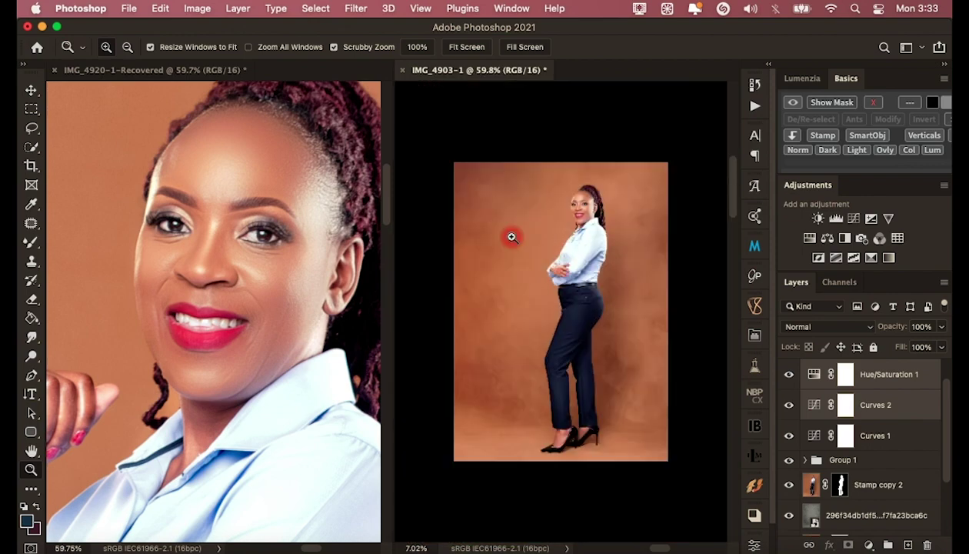
click(309, 289)
drag(308, 289, 201, 244)
mouse_move(592, 175)
mouse_down()
mouse_move(629, 158)
mouse_move(505, 185)
mouse_up()
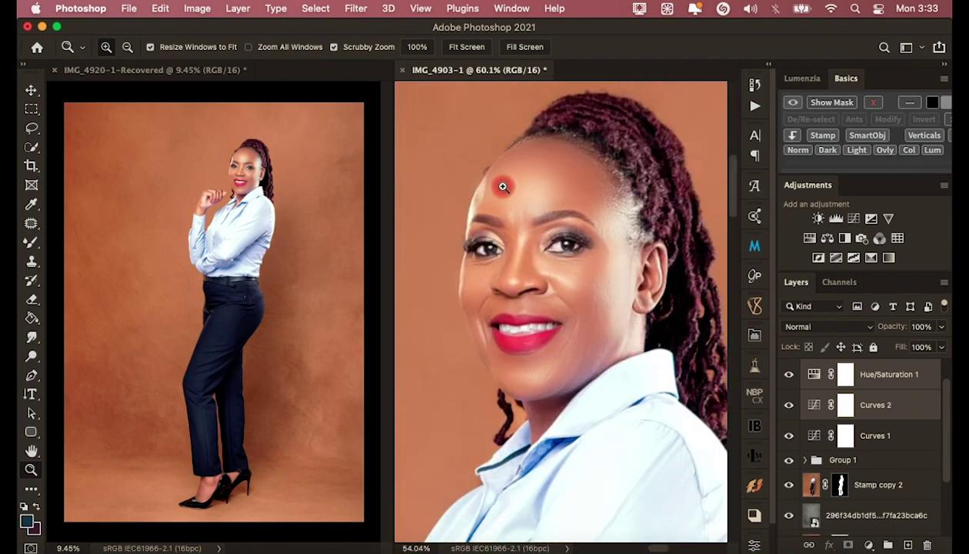
click(514, 8)
mouse_move(512, 27)
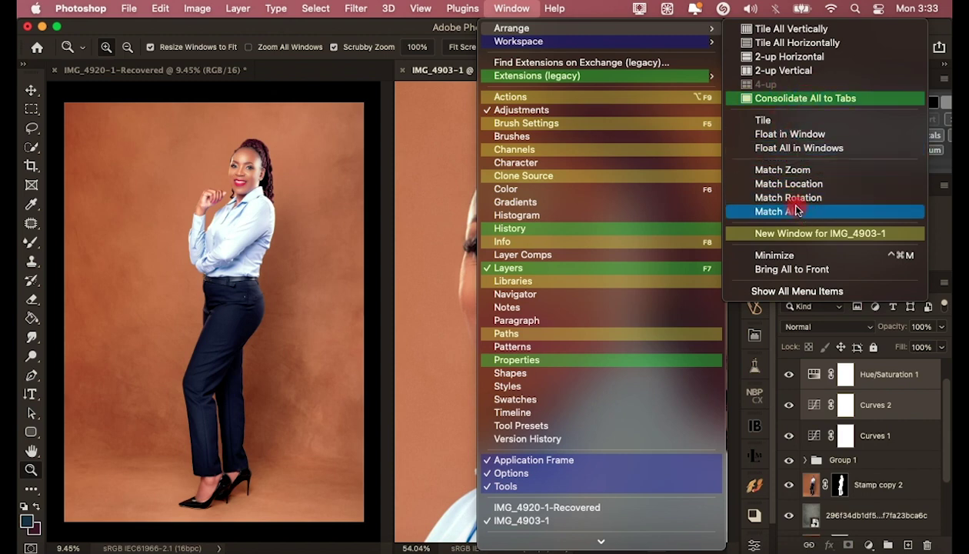
Consolidate all documents to tabs and zoom in close on the model's face.
click(805, 99)
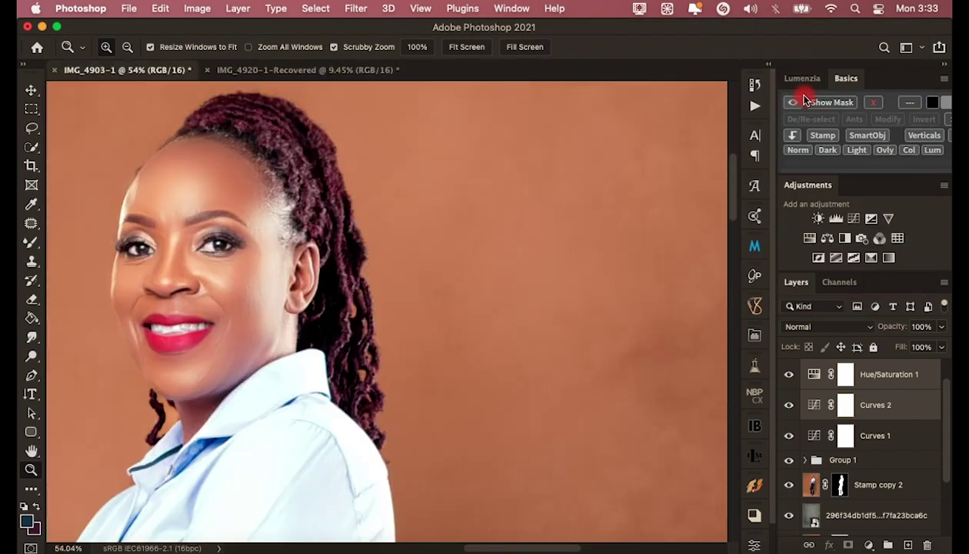
drag(442, 304, 335, 292)
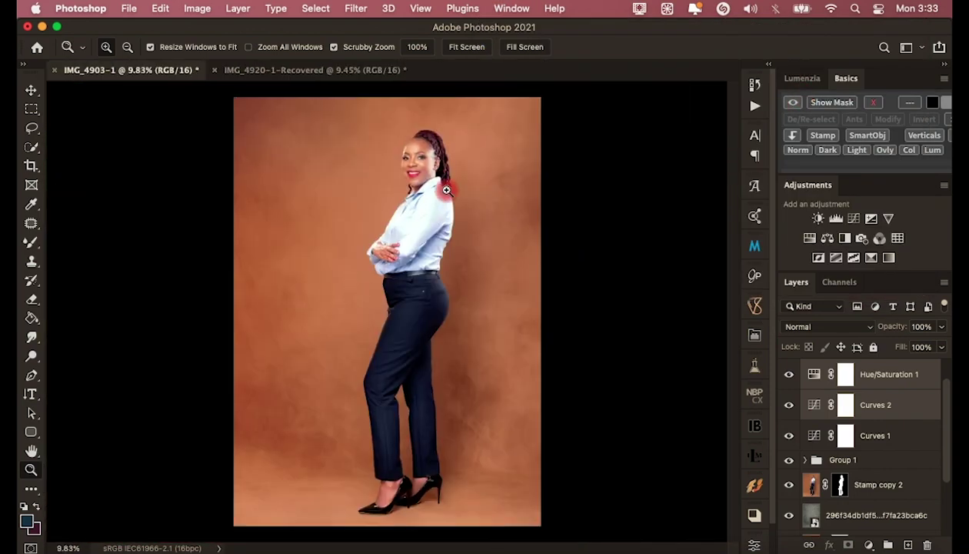
drag(442, 184, 536, 130)
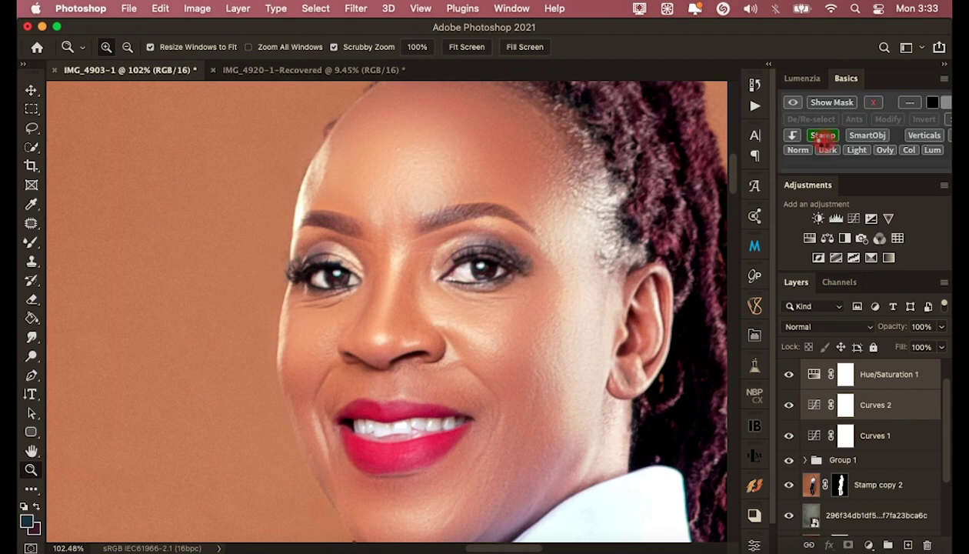
Create a Stamp layer from visible layers and select Action 64 under BEST SHARPENING.
click(822, 136)
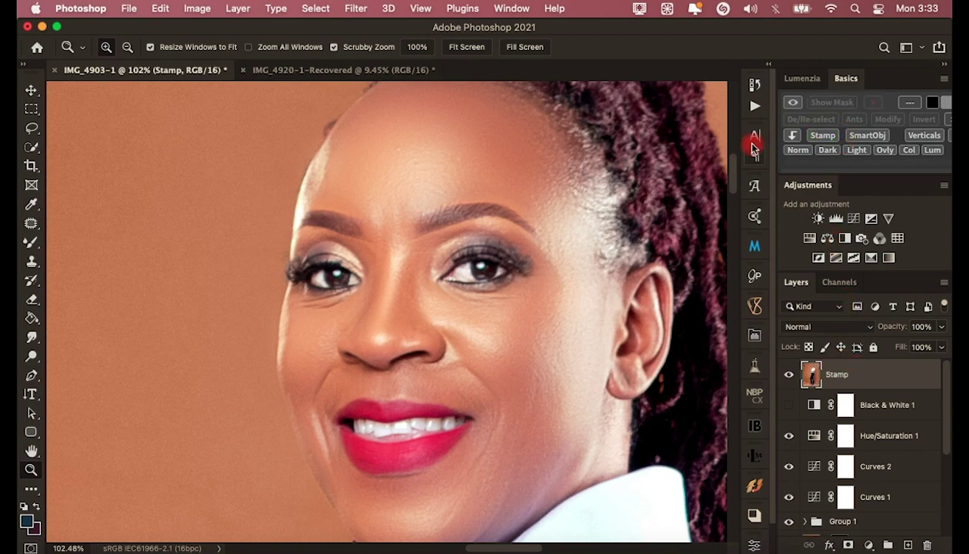
click(754, 106)
scroll(615, 285, down, 5)
click(619, 254)
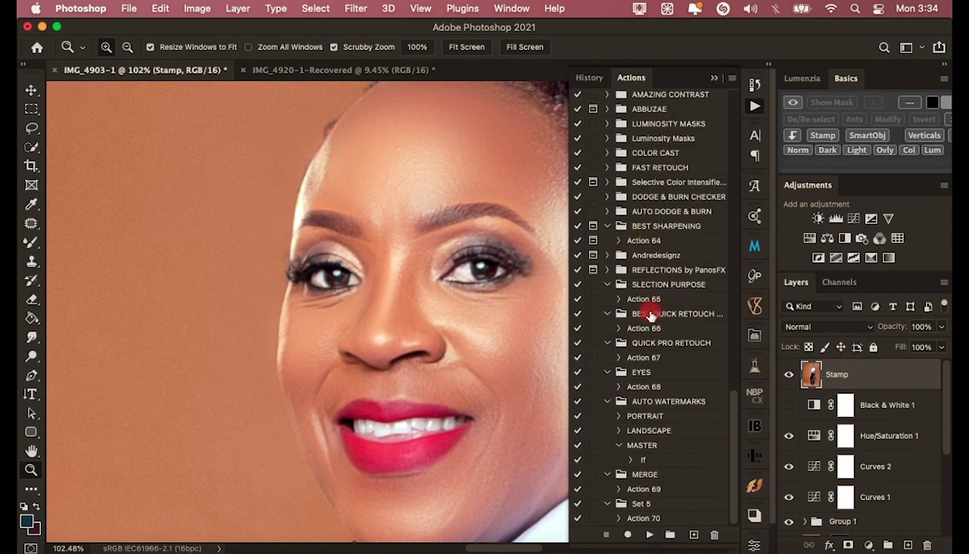
scroll(636, 406, up, 1)
click(650, 256)
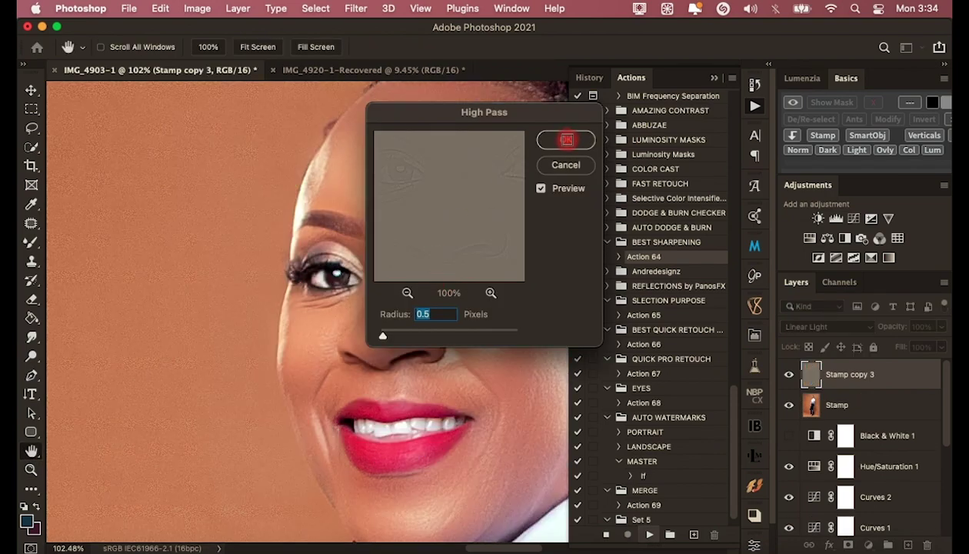
Apply the 0.5-pixel High Pass and paint the sharpening back onto the eyes in white.
click(566, 141)
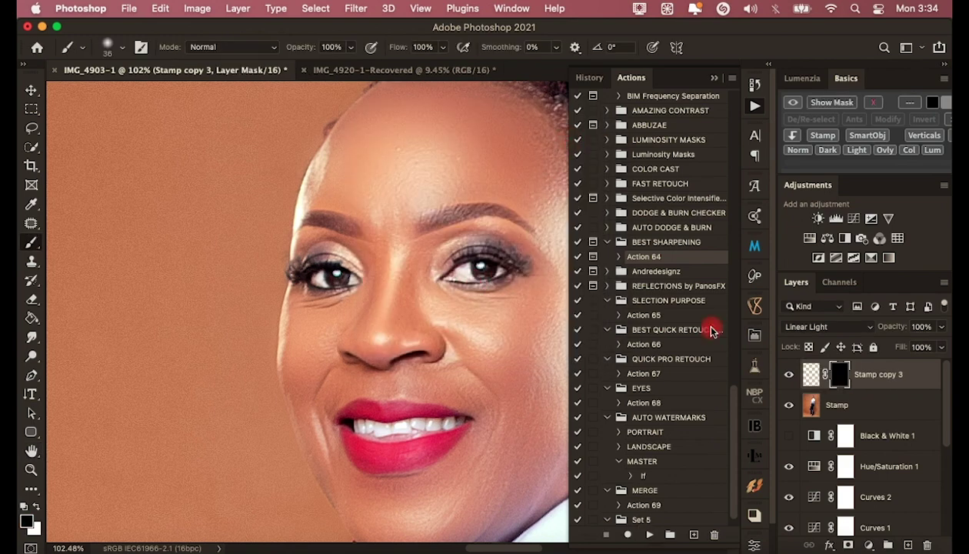
click(38, 508)
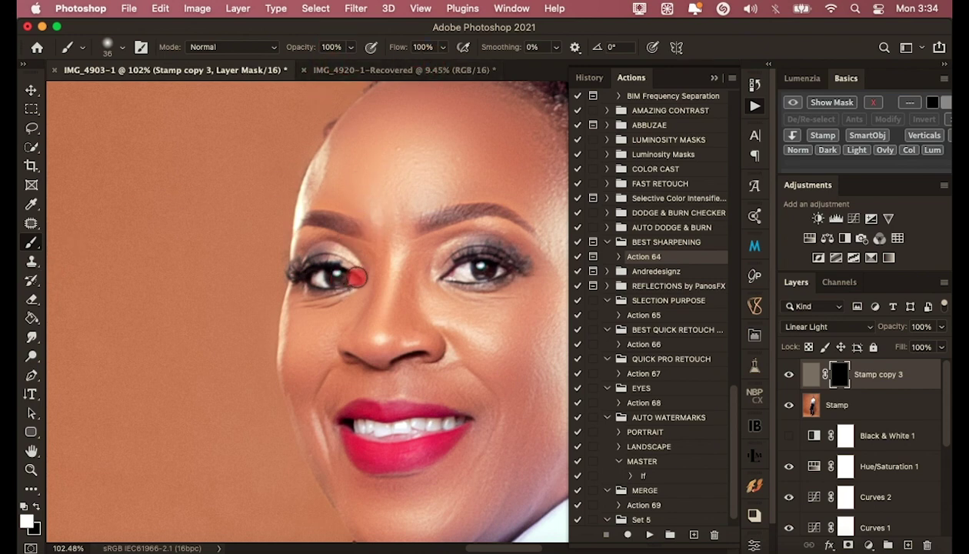
mouse_move(355, 277)
mouse_down()
mouse_move(315, 273)
mouse_move(352, 275)
mouse_up()
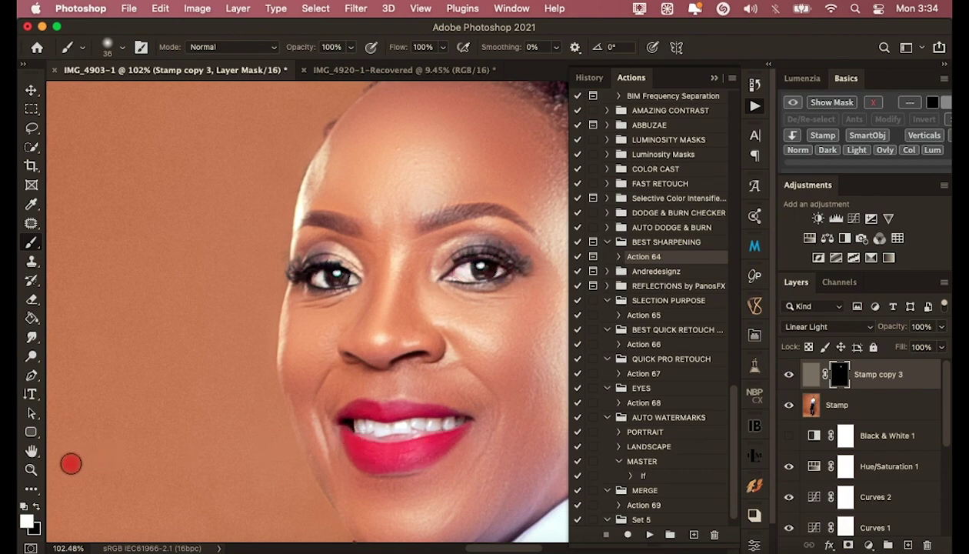
Zoom around the face, check brush settings and close the Actions list.
click(30, 468)
scroll(168, 357, down, 5)
scroll(441, 322, up, 5)
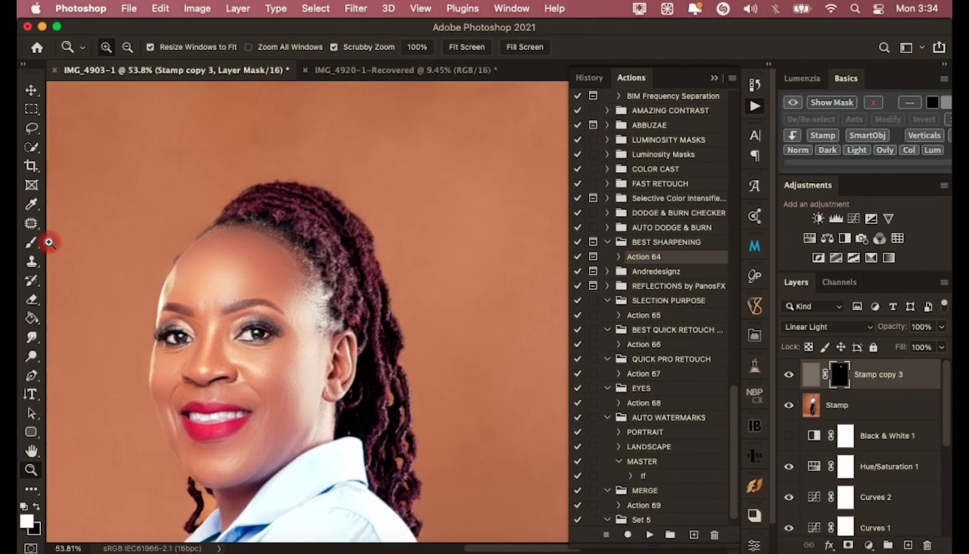
key(b)
right_click(317, 223)
key(Escape)
scroll(179, 452, down, 3)
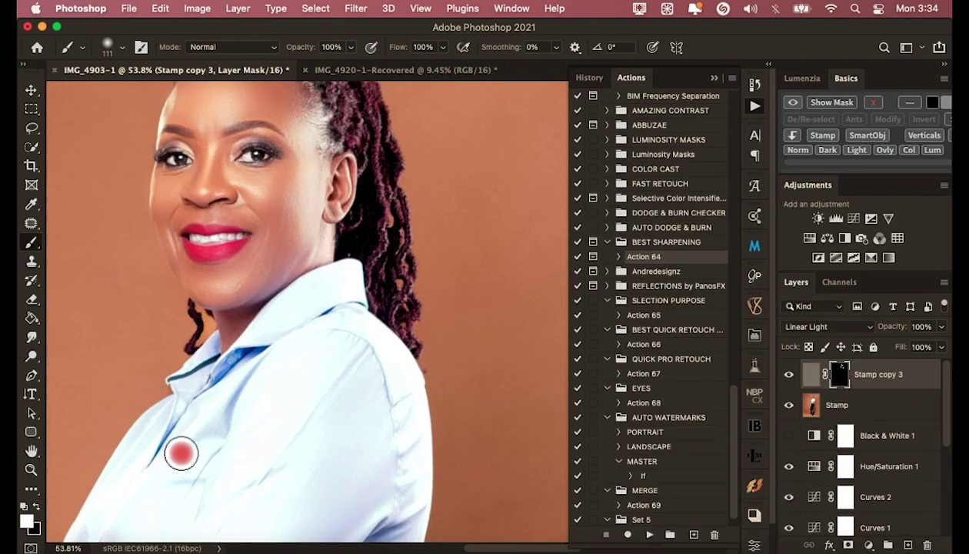
key(z)
scroll(179, 362, down, 5)
click(713, 77)
scroll(417, 136, down, 2)
scroll(485, 142, up, 5)
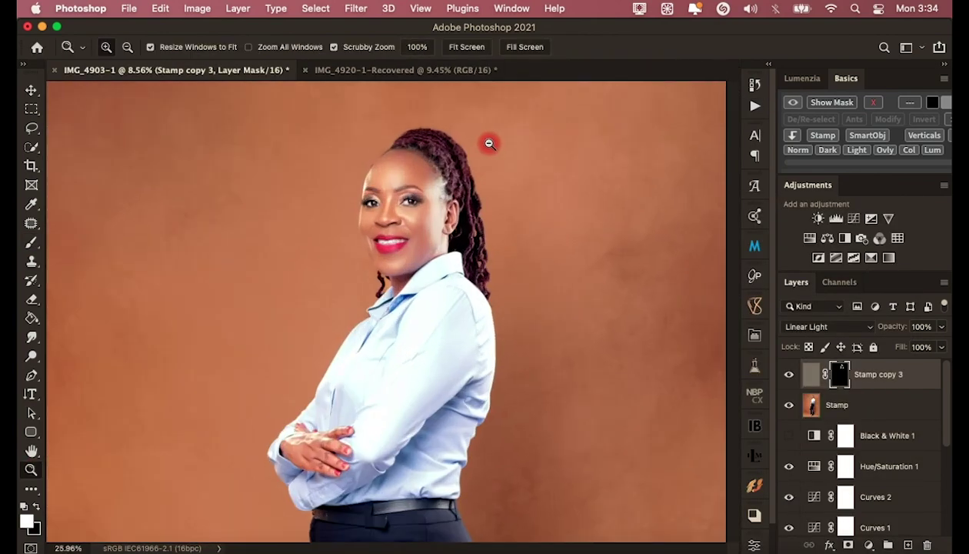
scroll(564, 397, down, 3)
Target the Stamp copy 2 layer mask.
scroll(809, 432, down, 3)
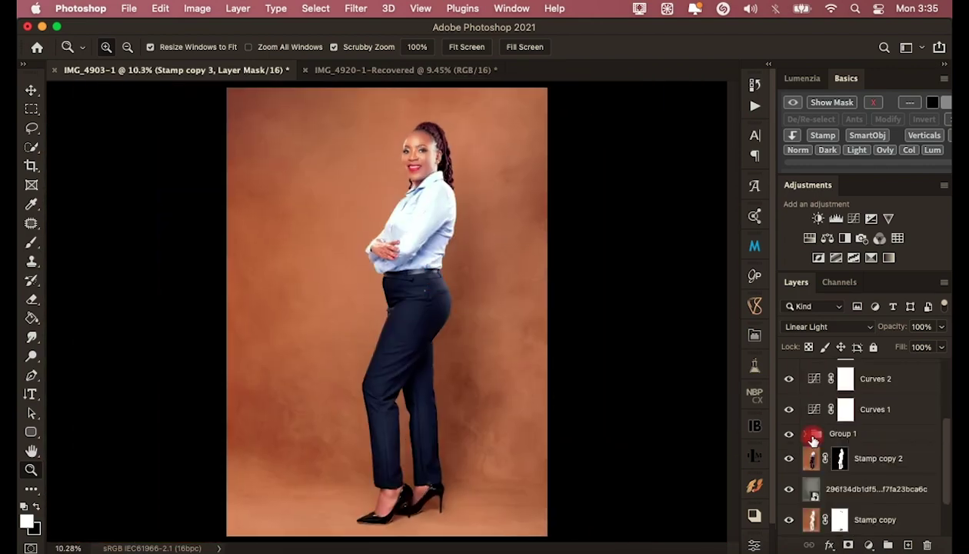
scroll(532, 137, up, 8)
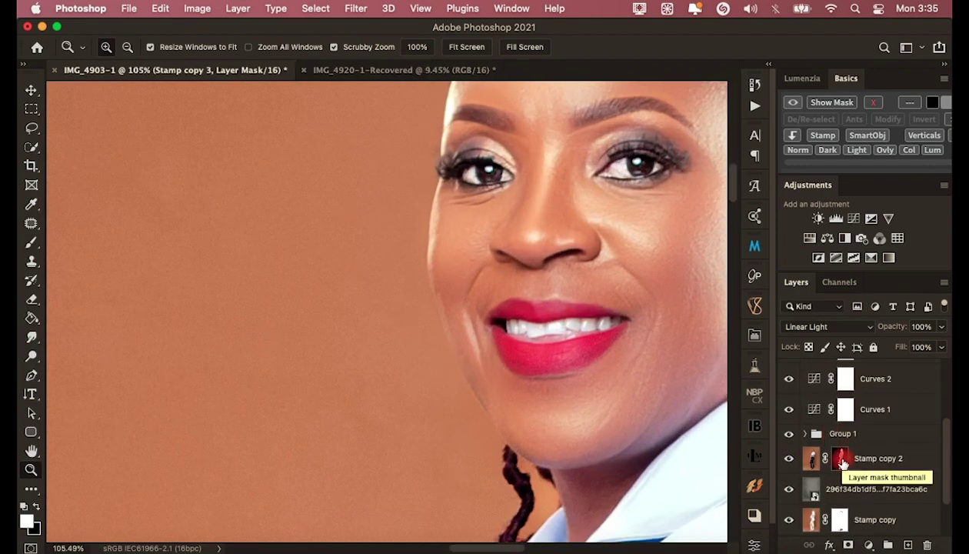
scroll(846, 457, up, 2)
scroll(855, 450, up, 1)
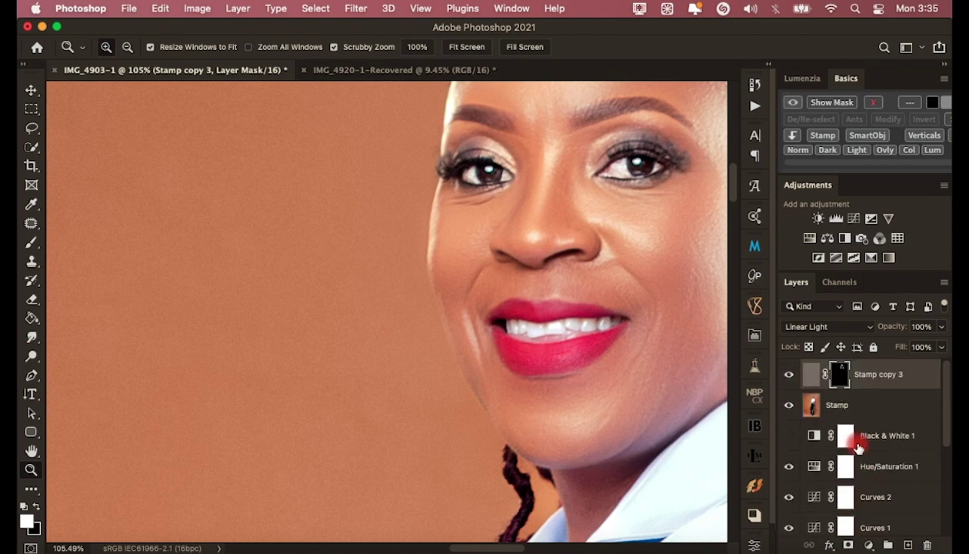
scroll(858, 446, down, 2)
scroll(843, 444, down, 3)
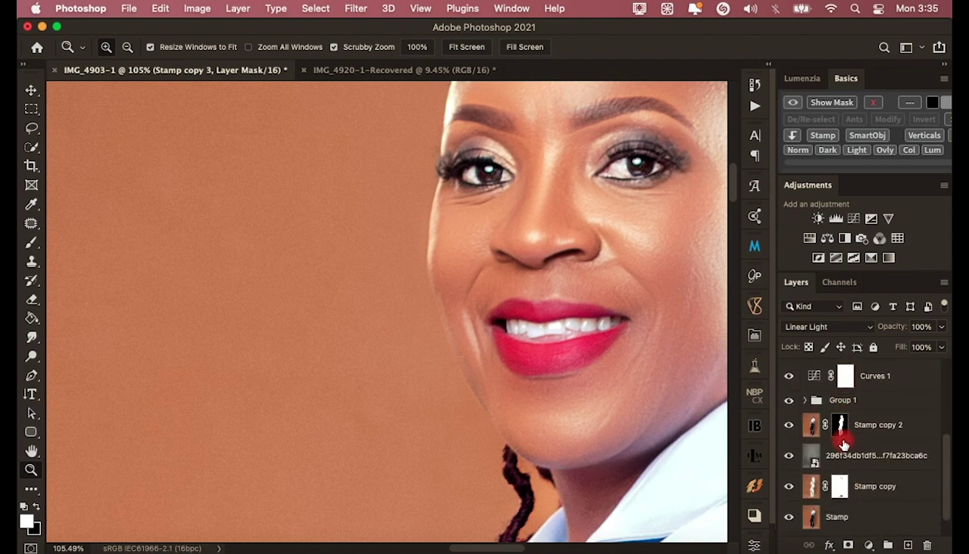
click(842, 435)
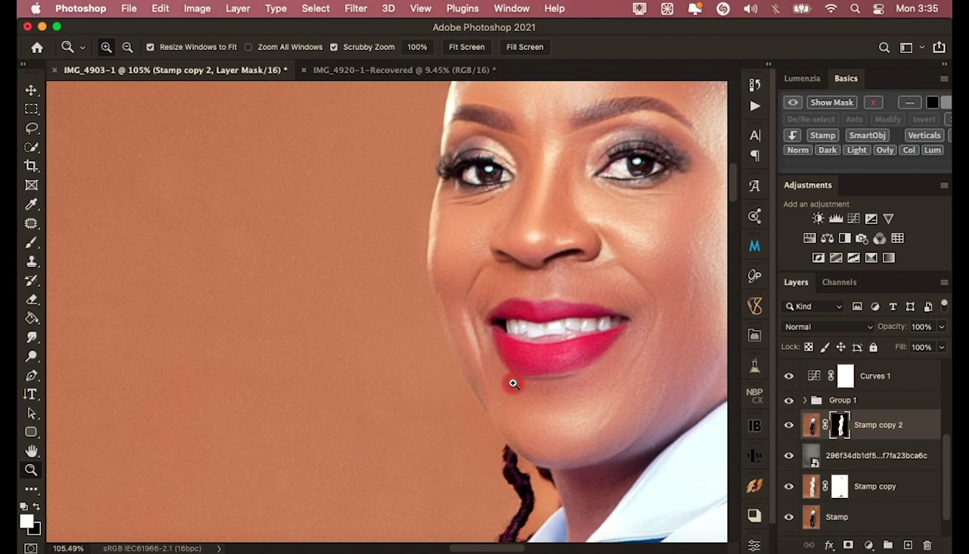
scroll(512, 381, up, 2)
Set a soft round brush of about 20 px with 0% hardness.
click(31, 242)
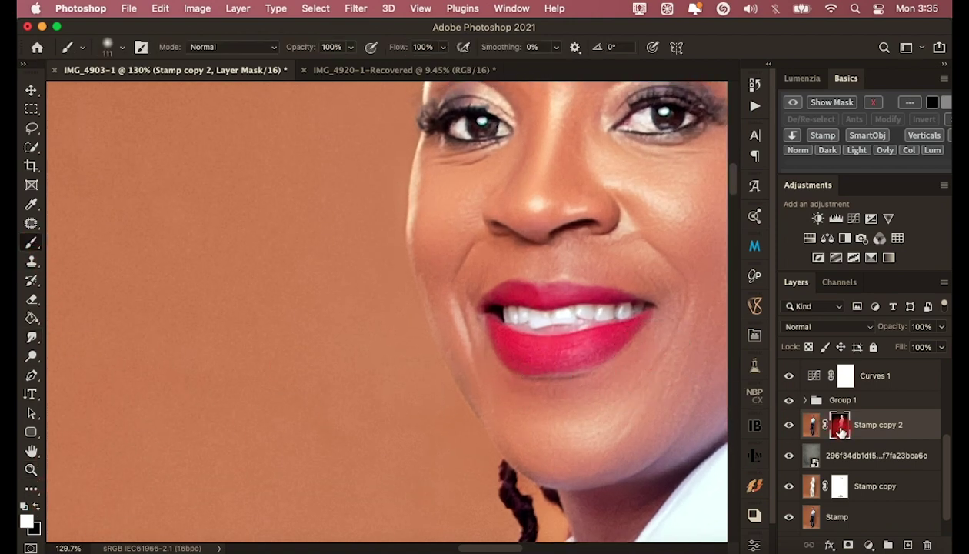
right_click(606, 315)
click(485, 228)
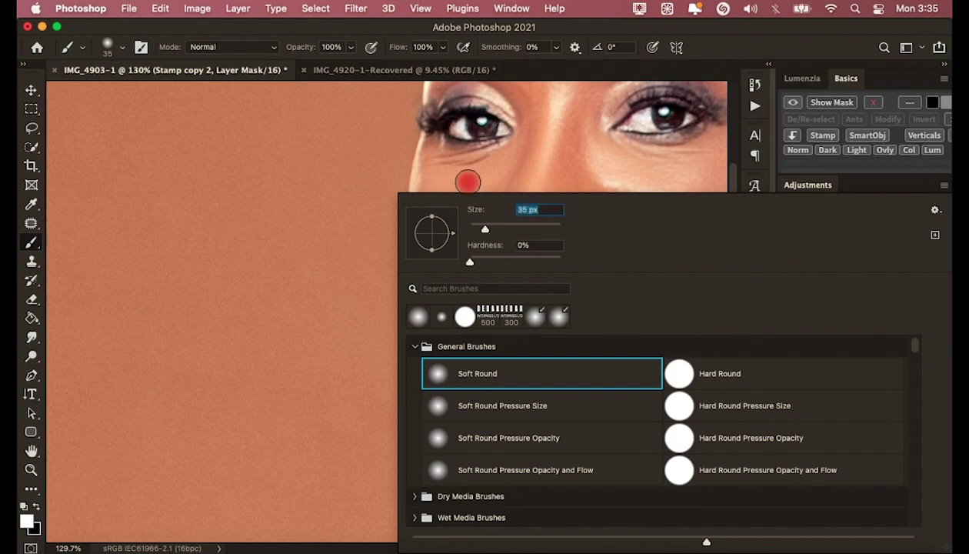
right_click(474, 257)
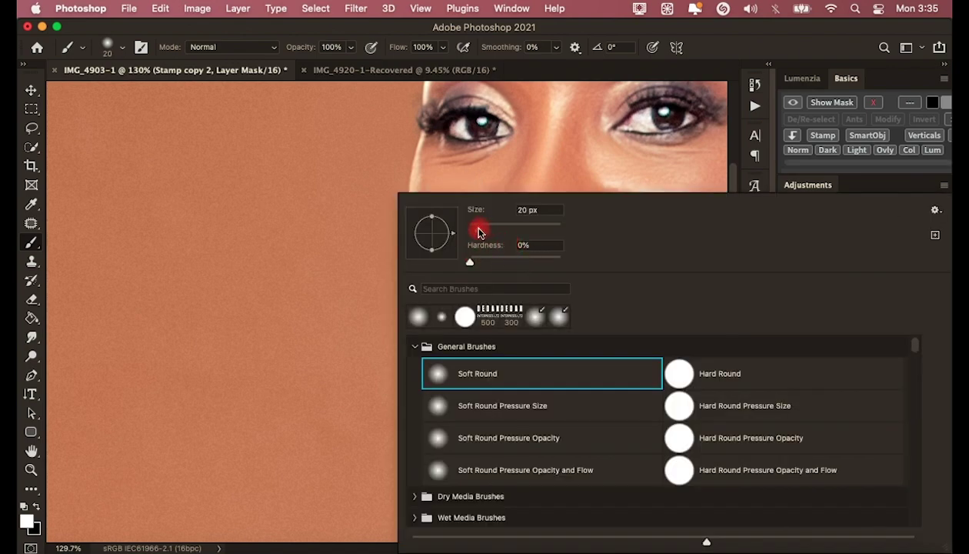
click(430, 212)
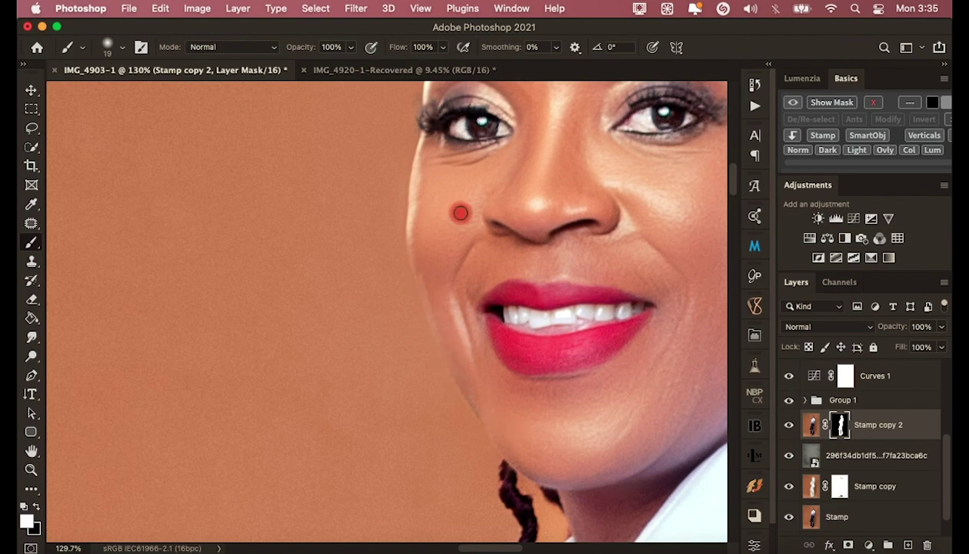
Fit the whole photo in the window and select the Stamp layer.
scroll(460, 213, up, 5)
scroll(495, 186, up, 1)
click(31, 469)
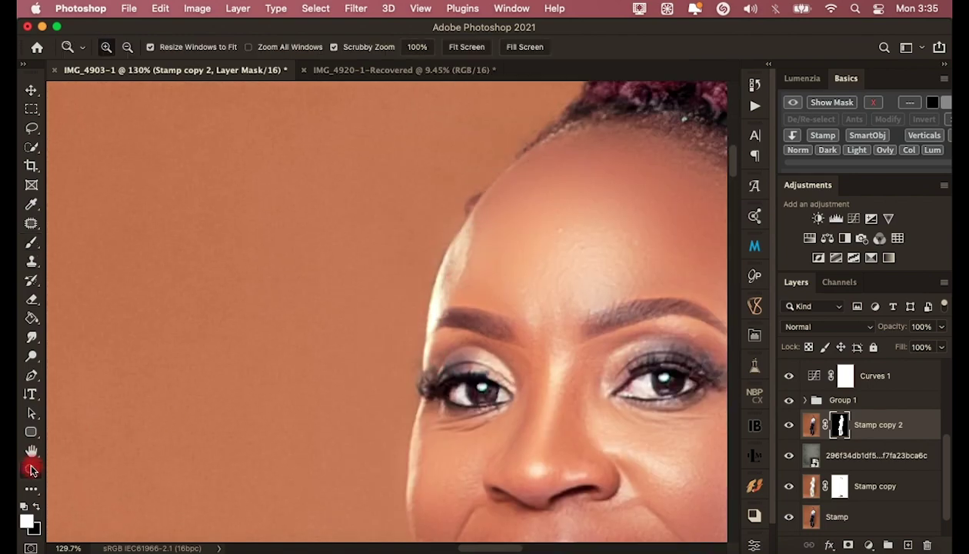
key(ctrl+0)
click(898, 376)
scroll(887, 449, down, 1)
Group the retouching layers from Stamp copy 3 down to Stamp into Group 2.
click(865, 489)
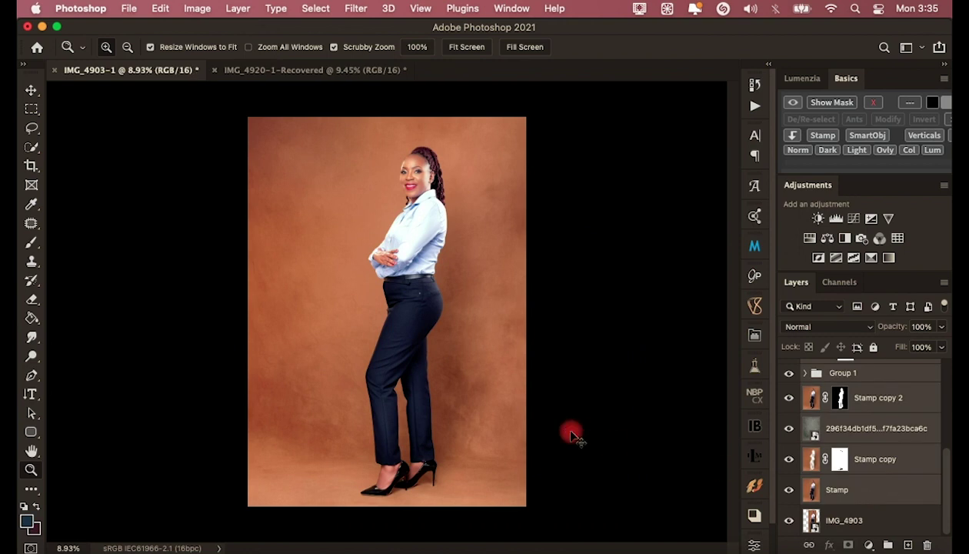
scroll(903, 489, up, 1)
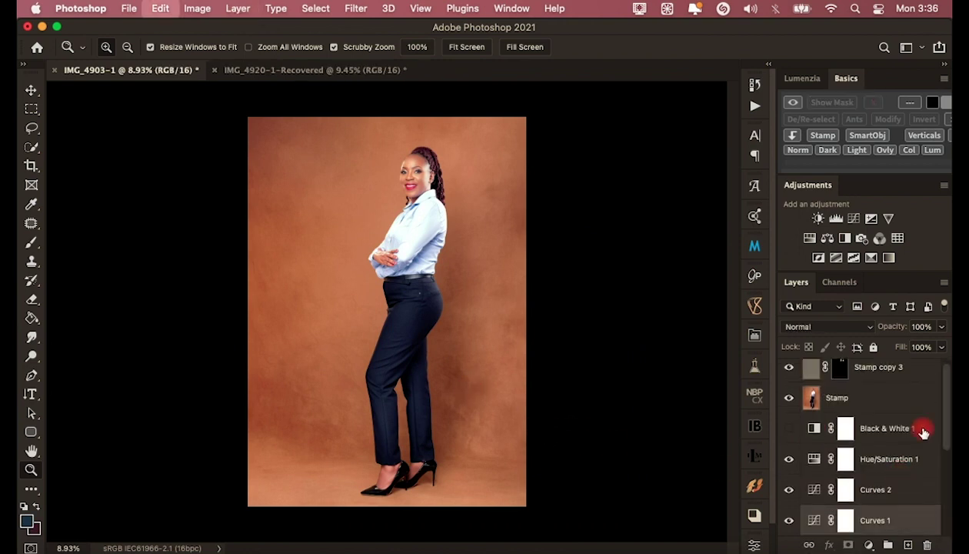
click(886, 372)
scroll(888, 469, down, 5)
scroll(888, 476, down, 2)
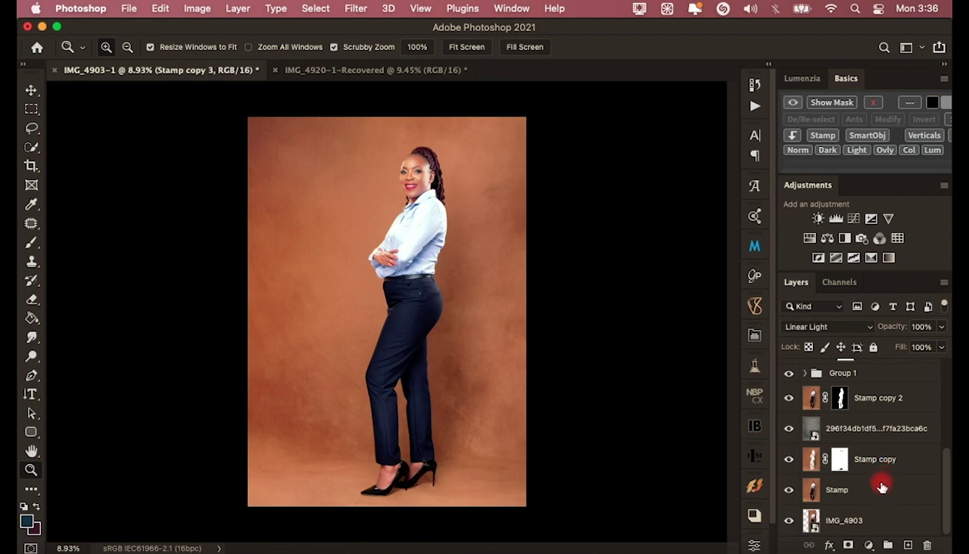
shift+click(882, 488)
key(ctrl+g)
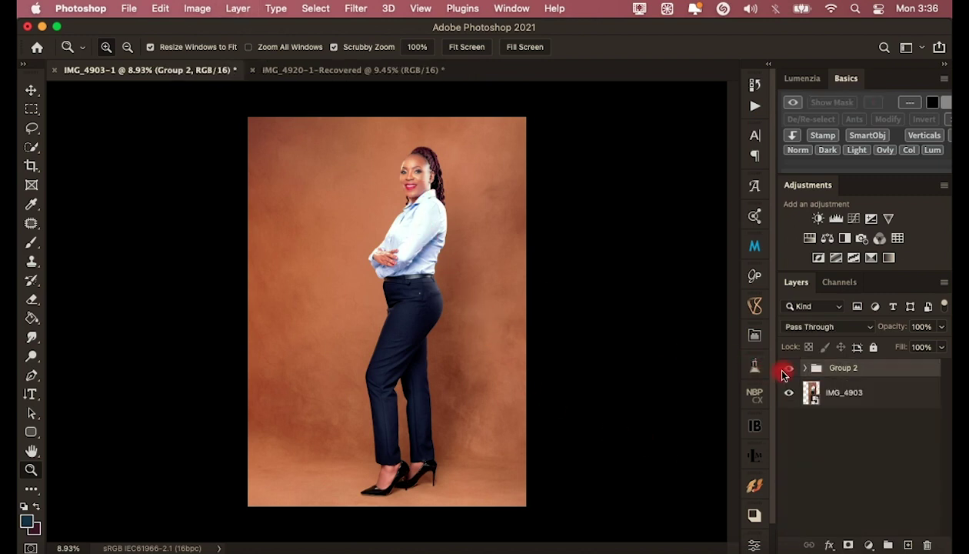
Toggle Group 2's visibility to compare the face before and after retouching, leaving it on.
click(788, 372)
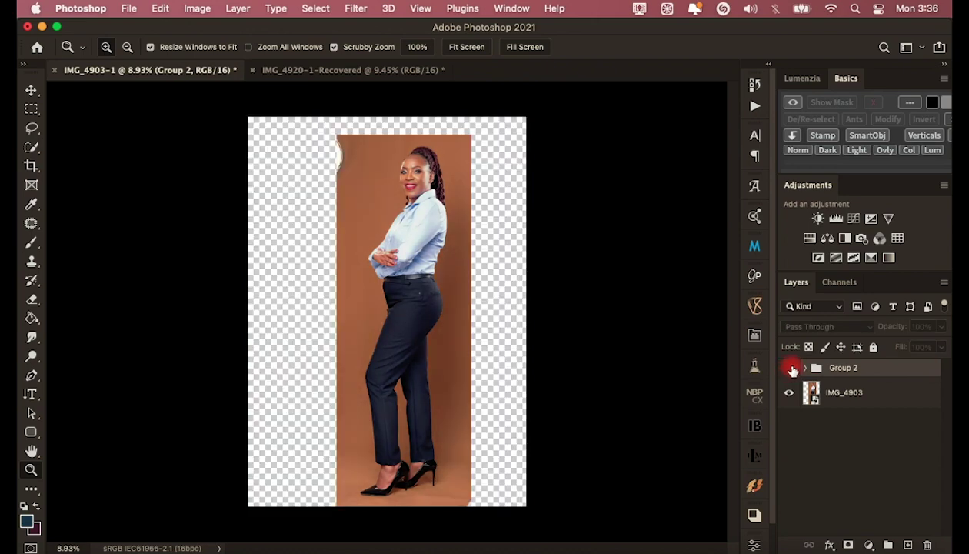
drag(415, 173, 505, 155)
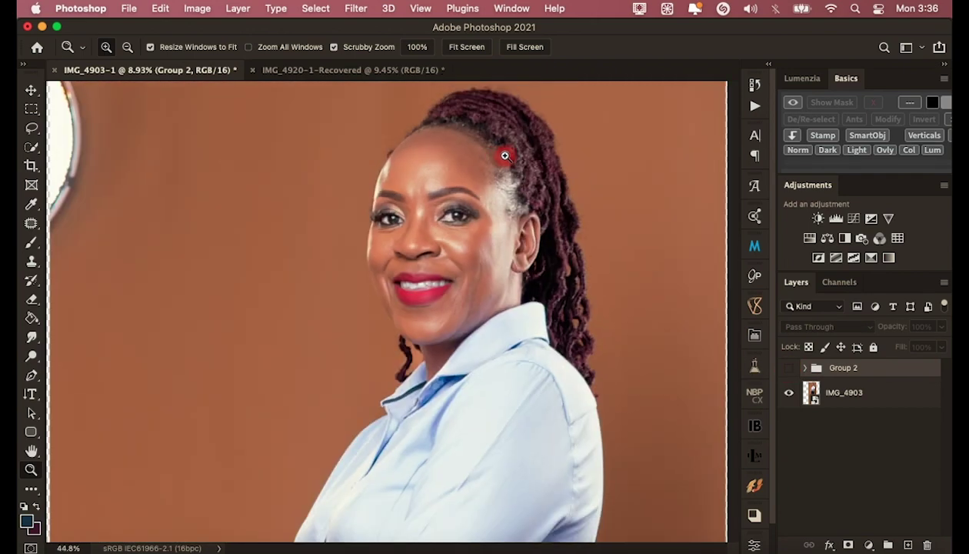
click(789, 371)
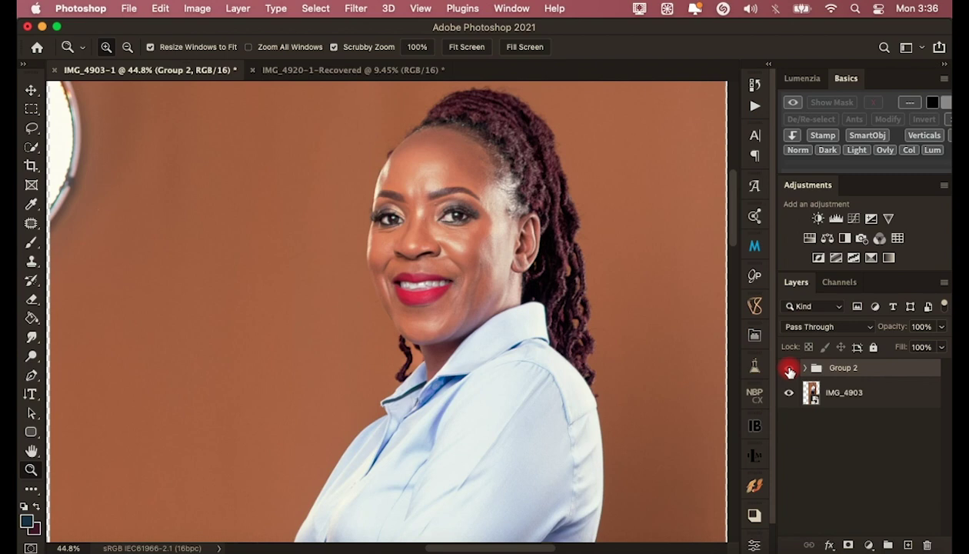
click(789, 371)
click(789, 371)
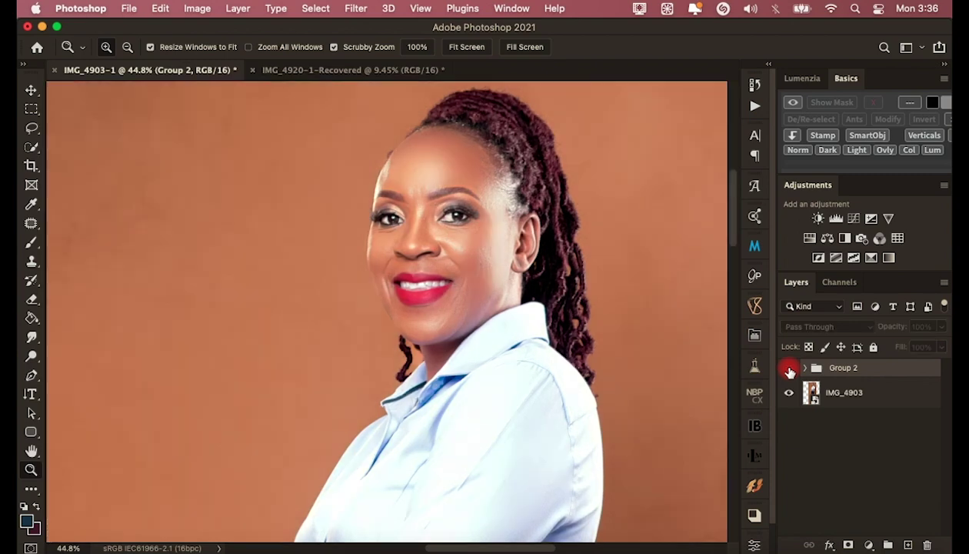
click(789, 372)
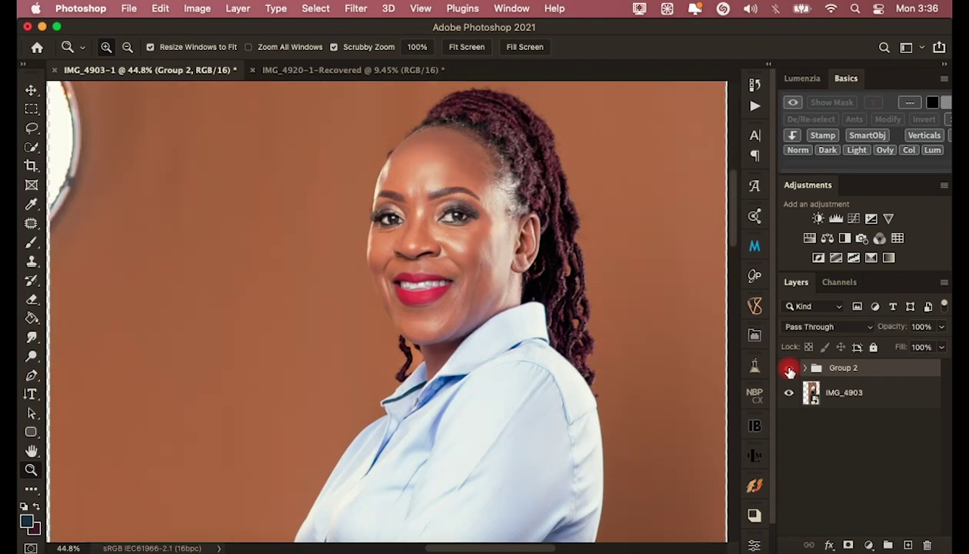
click(789, 372)
mouse_move(454, 277)
mouse_down()
mouse_move(367, 266)
mouse_move(389, 252)
mouse_up()
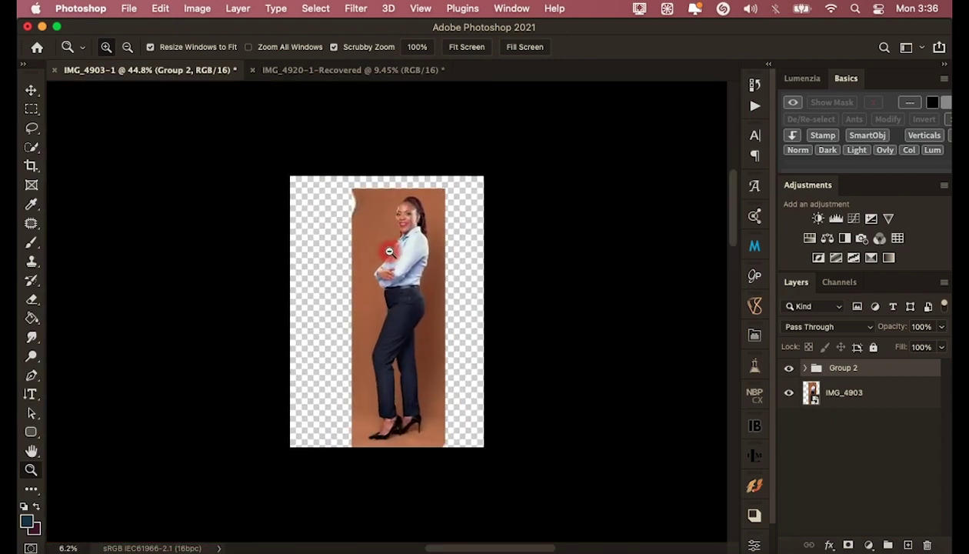
drag(530, 325, 561, 319)
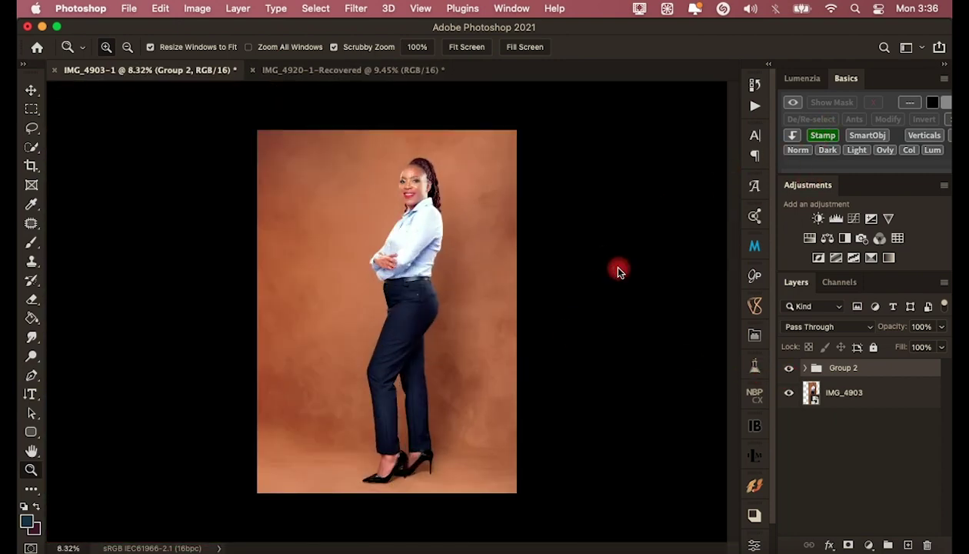
Convert the Stamp layer to a smart object and apply the Camera Raw filter to it.
right_click(861, 377)
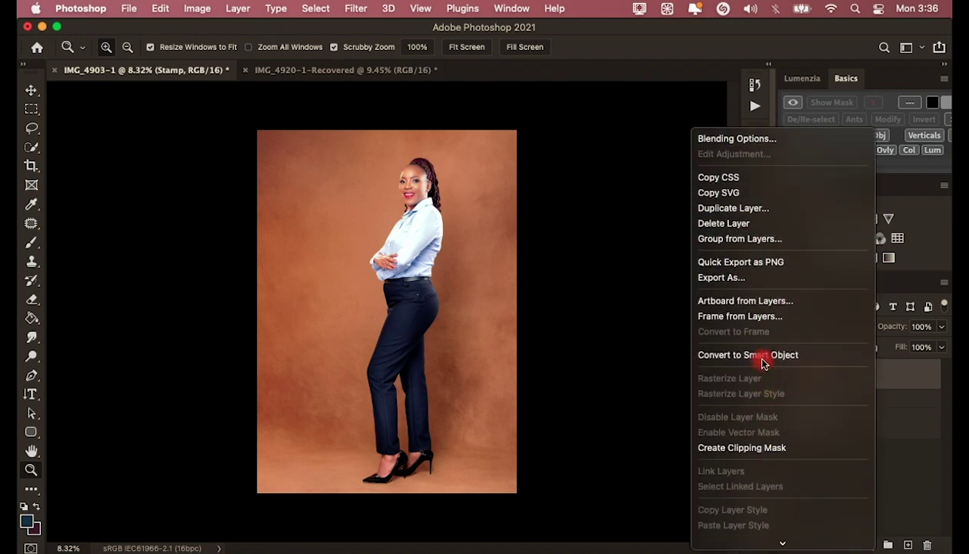
click(764, 356)
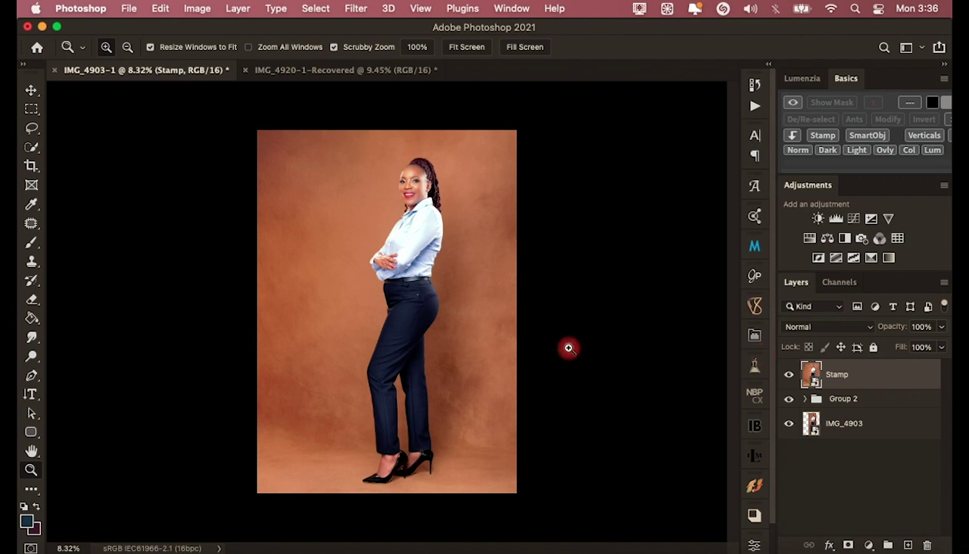
click(356, 8)
click(417, 109)
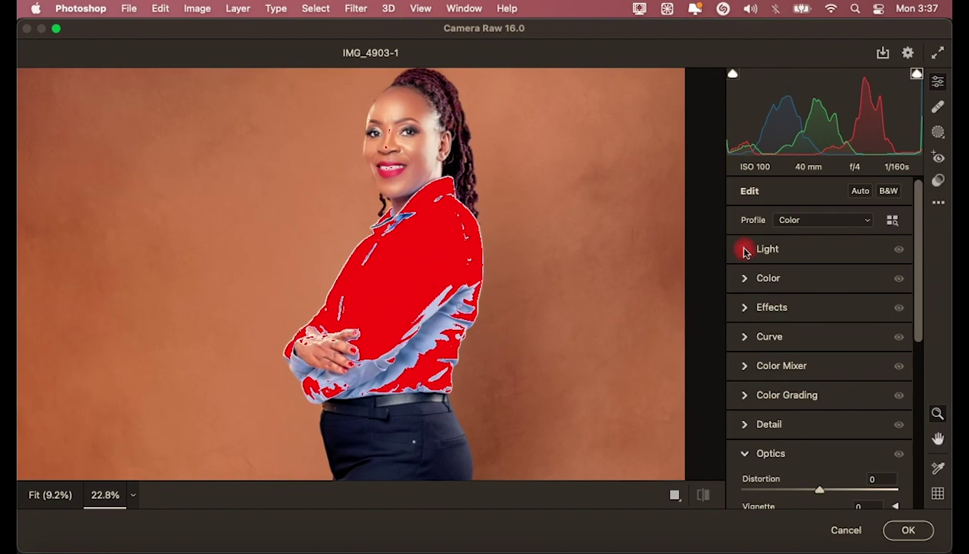
In Camera Raw's Light panel, keep Highlights at 0 and lower Whites to -29.
click(745, 249)
drag(819, 327, 790, 330)
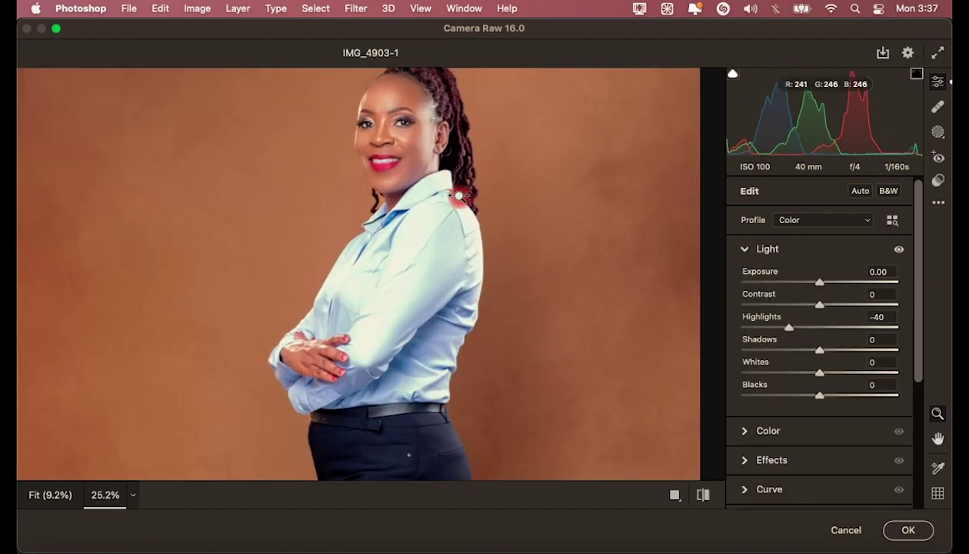
double_click(820, 327)
scroll(584, 222, up, 3)
drag(820, 372, 796, 372)
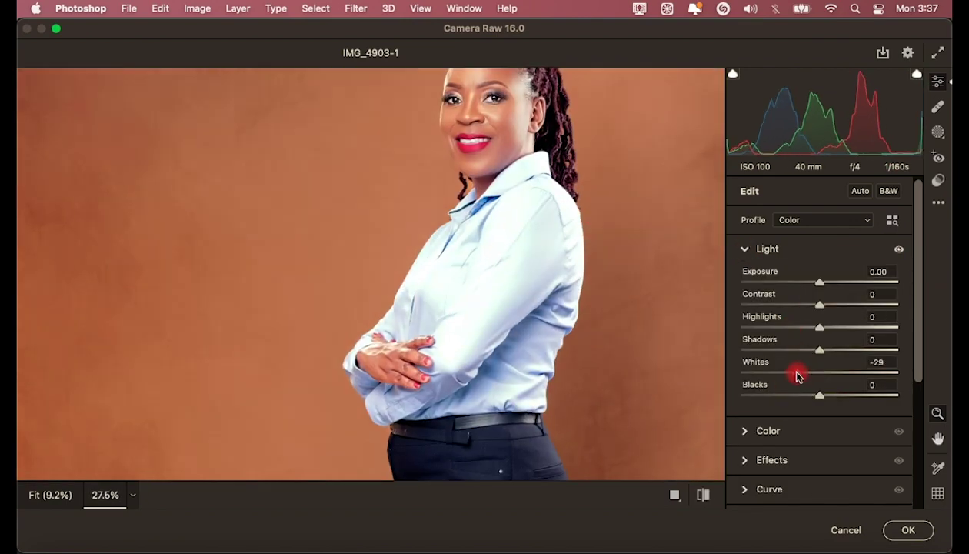
scroll(450, 272, down, 5)
scroll(450, 272, up, 6)
scroll(450, 272, down, 6)
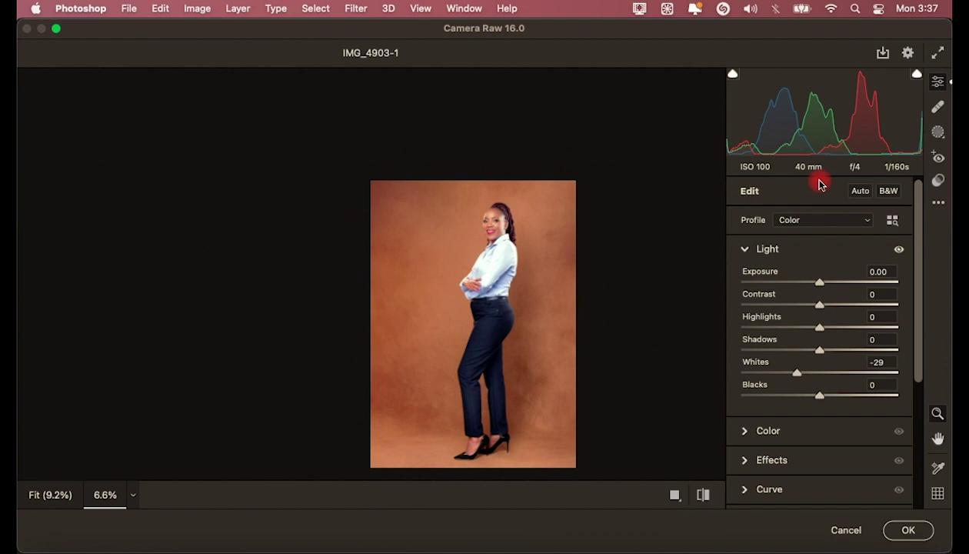
click(937, 132)
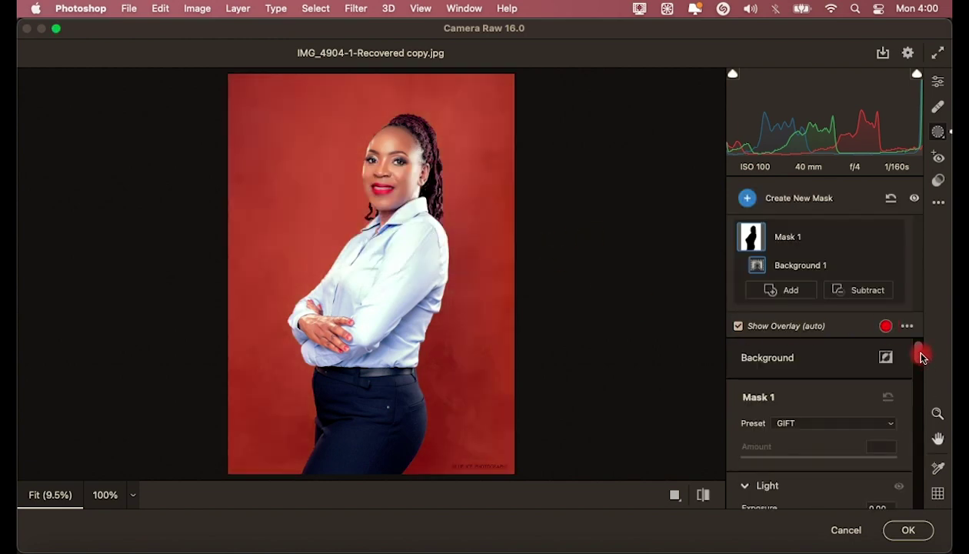
Set the background mask to Highlights -22, Temperature -20, a pink-red hue shift and Saturation -52.
drag(920, 355, 922, 381)
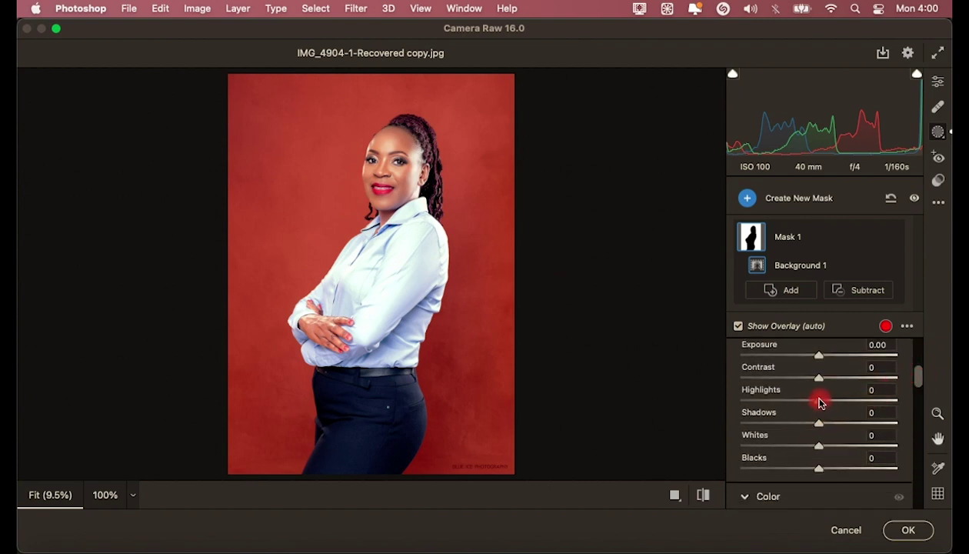
drag(820, 402, 802, 406)
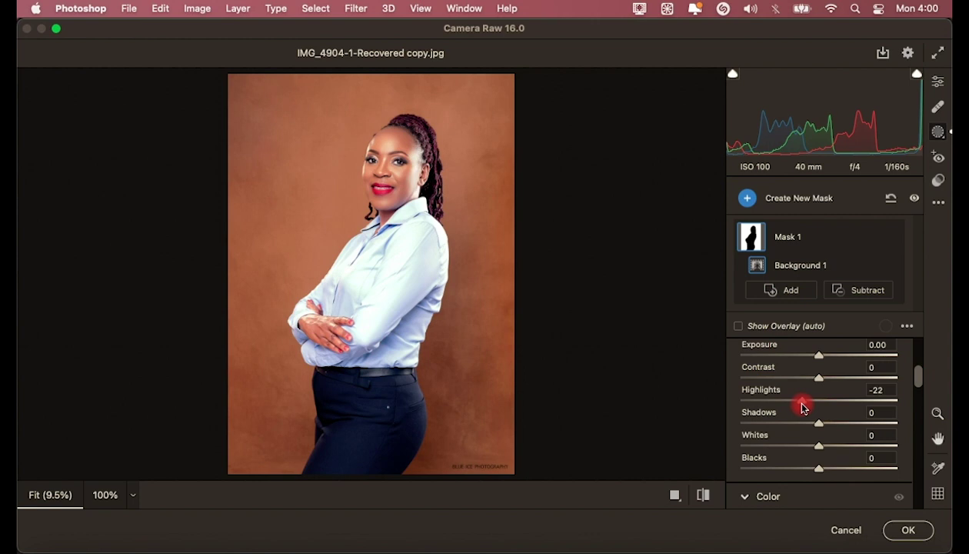
scroll(916, 393, down, 5)
mouse_move(817, 404)
mouse_down()
mouse_move(802, 409)
mouse_move(838, 432)
mouse_up()
drag(818, 477, 805, 477)
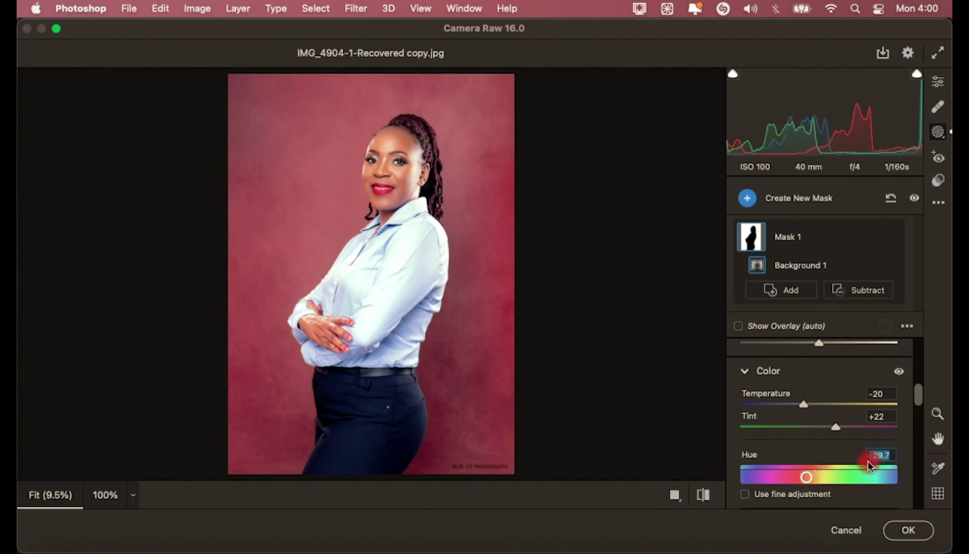
scroll(917, 408, down, 3)
scroll(921, 415, down, 2)
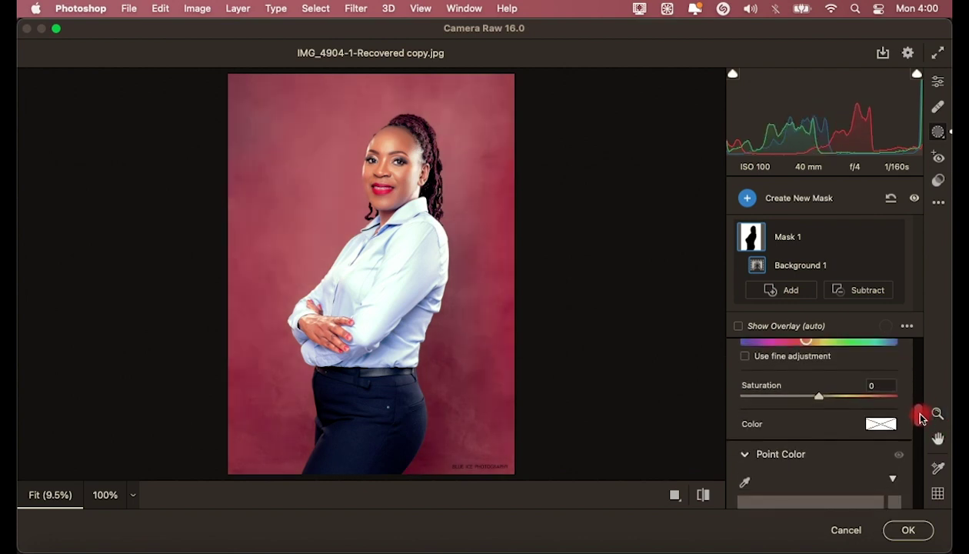
drag(818, 396, 778, 398)
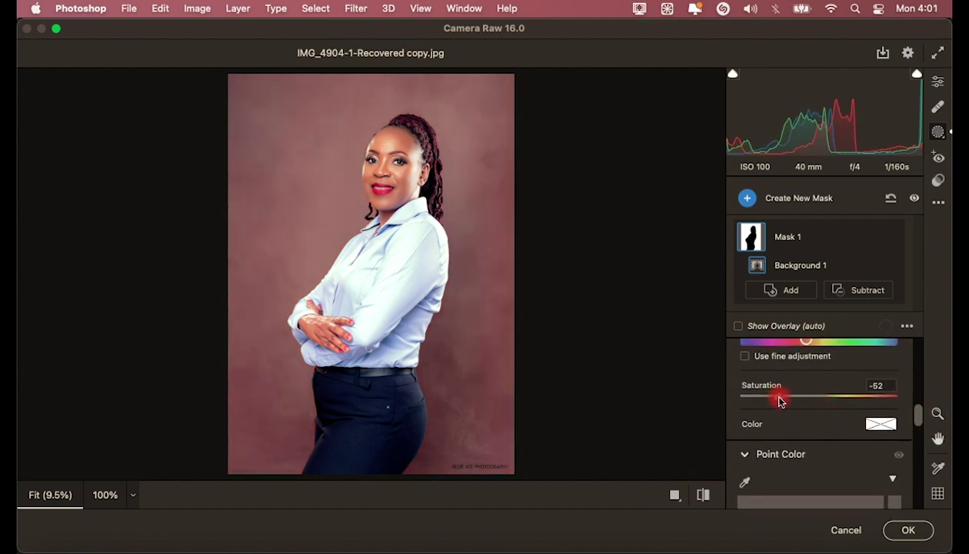
Compare the backdrop before and after the mask edits, then tile all three portraits side by side.
click(704, 496)
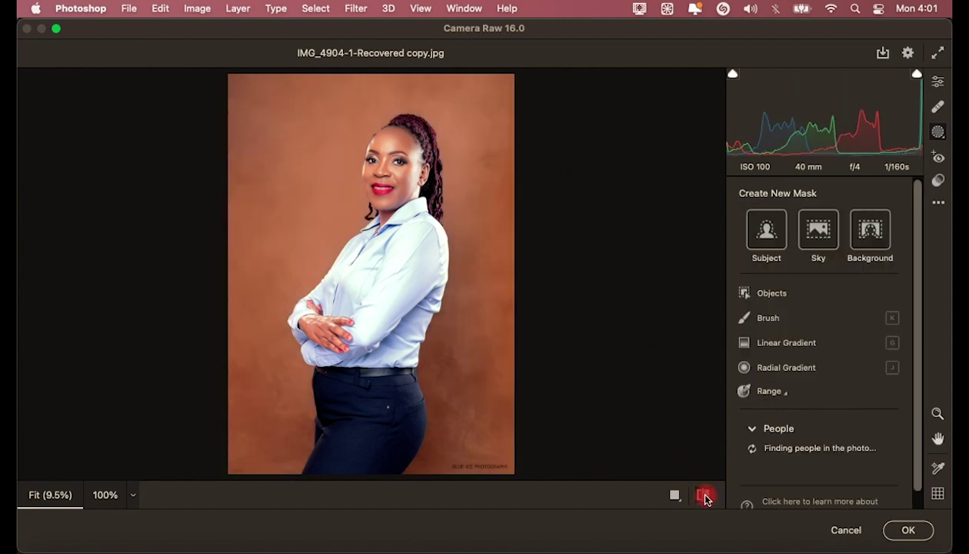
click(703, 496)
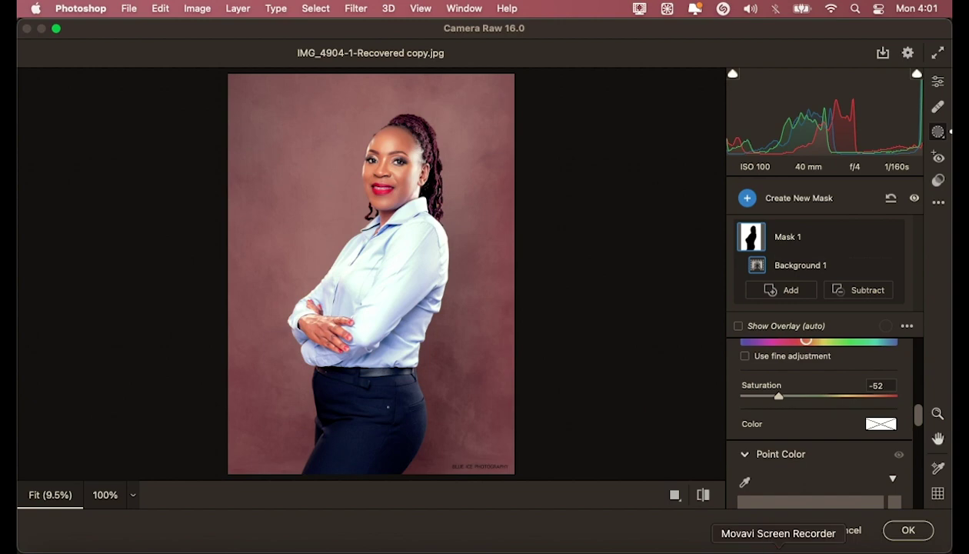
right_click(775, 548)
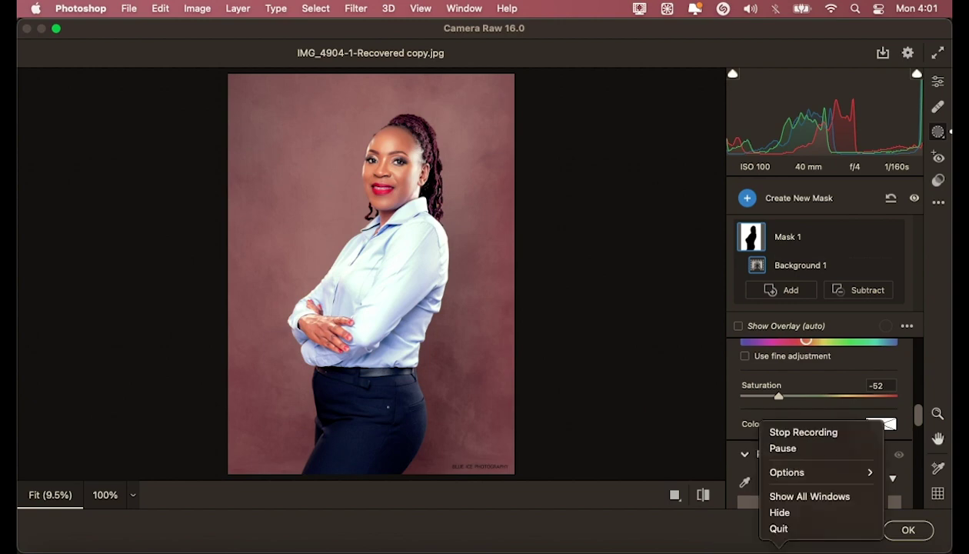
click(807, 449)
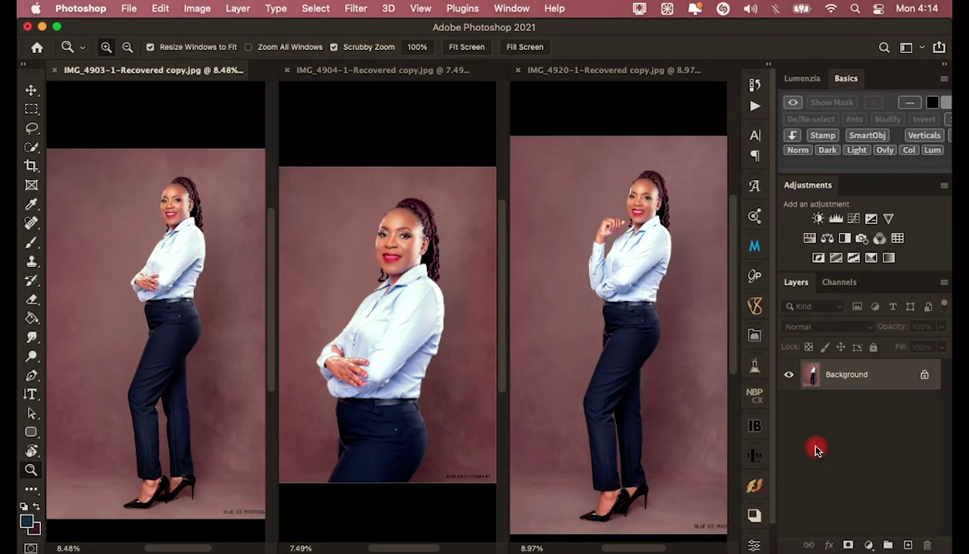
click(605, 433)
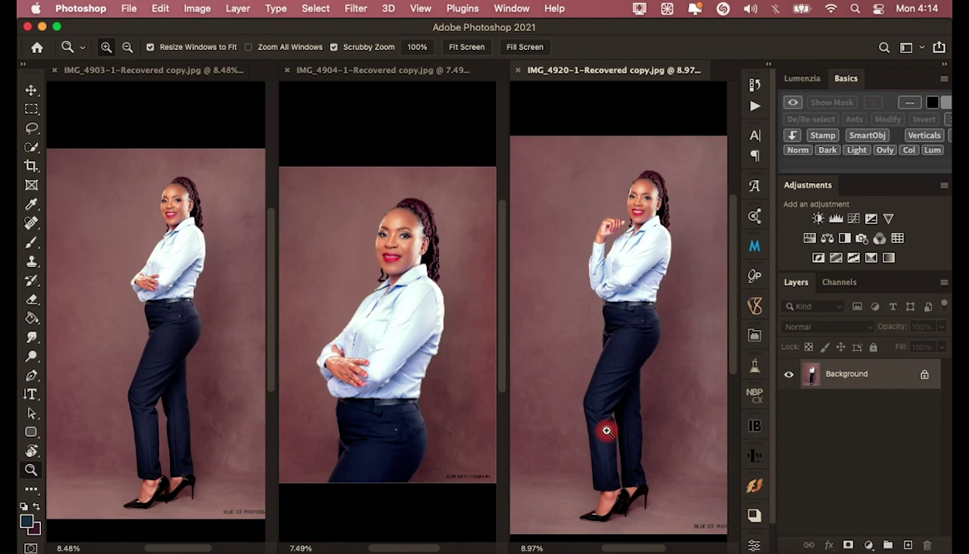
click(415, 394)
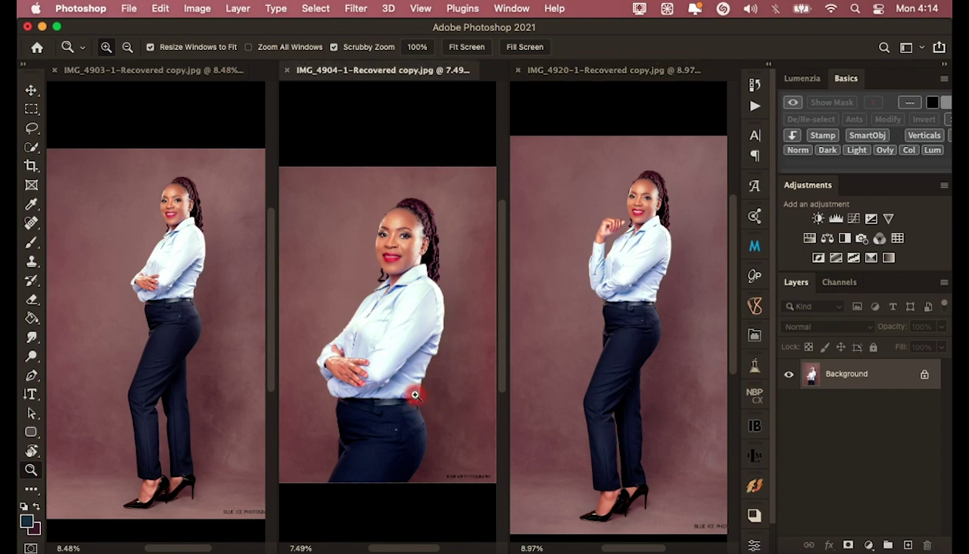
click(397, 317)
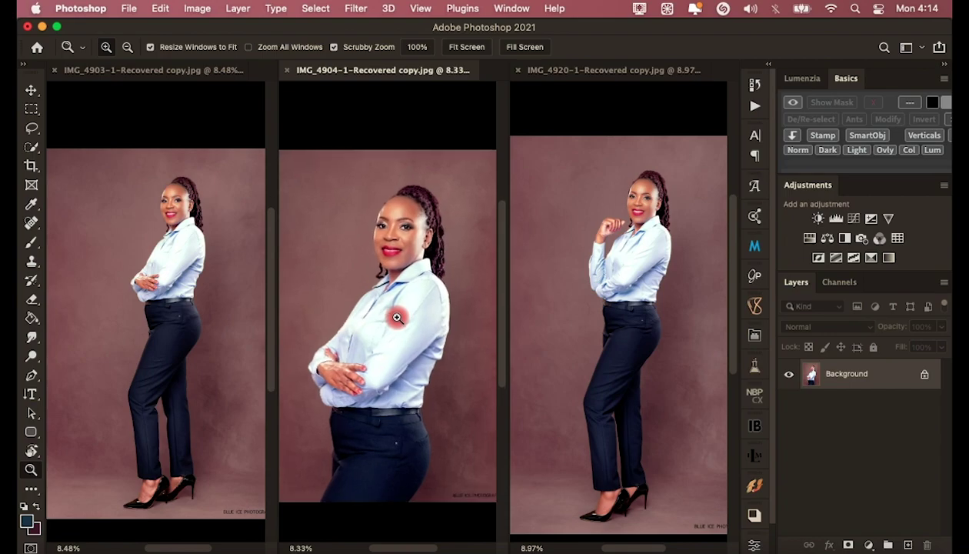